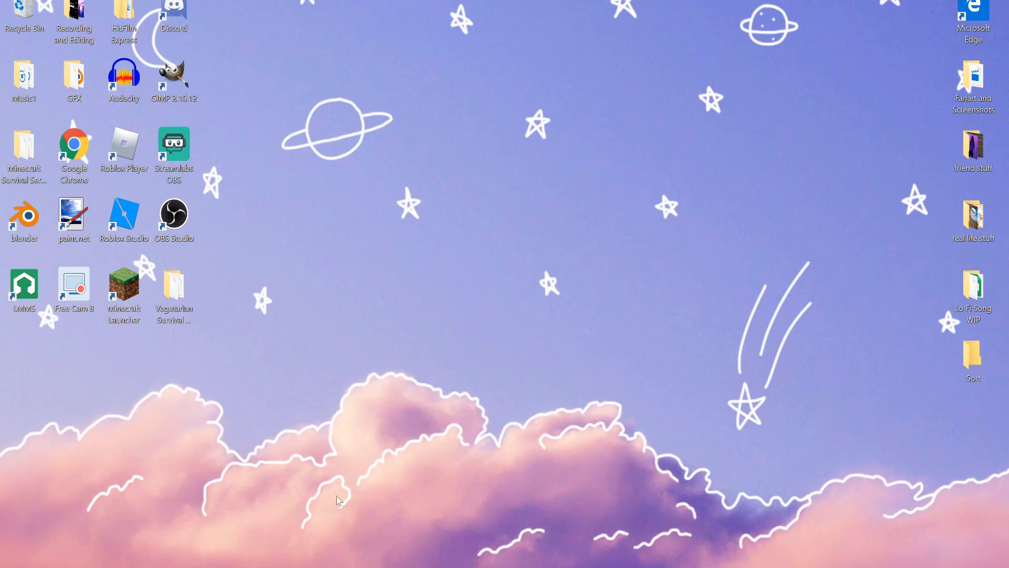
# Step: Create a new folder named "Tutorial" on the desktop
pyautogui.moveTo(419, 206); pyautogui.dragTo(390, 177)
pyautogui.rightClick(462, 198)
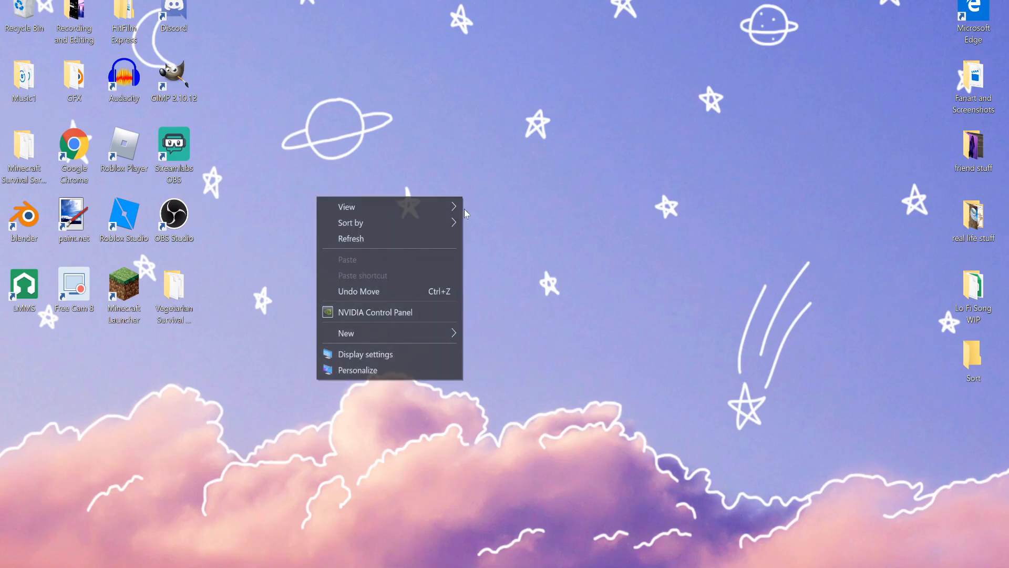
pyautogui.moveTo(399, 338)
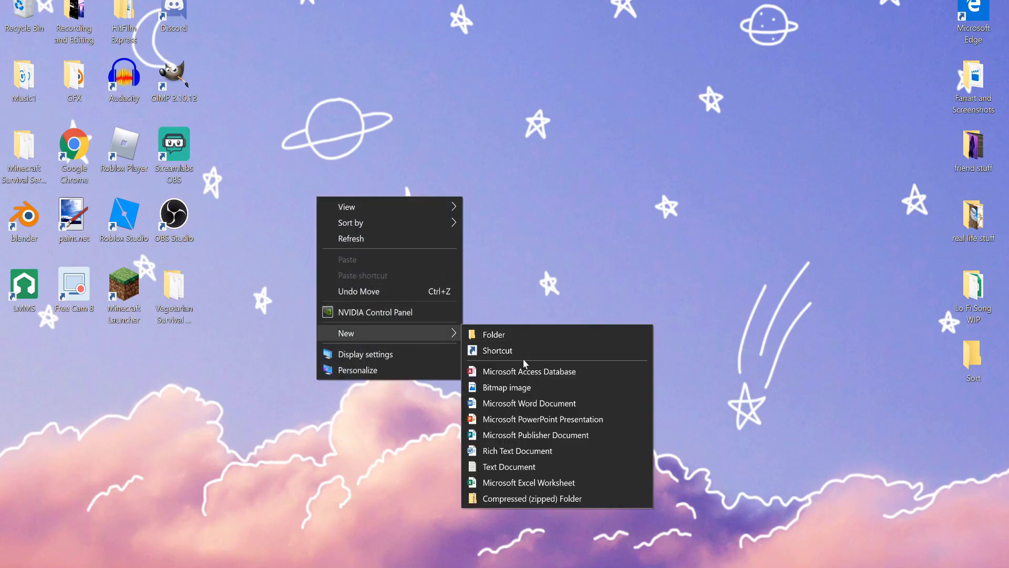
pyautogui.click(525, 336)
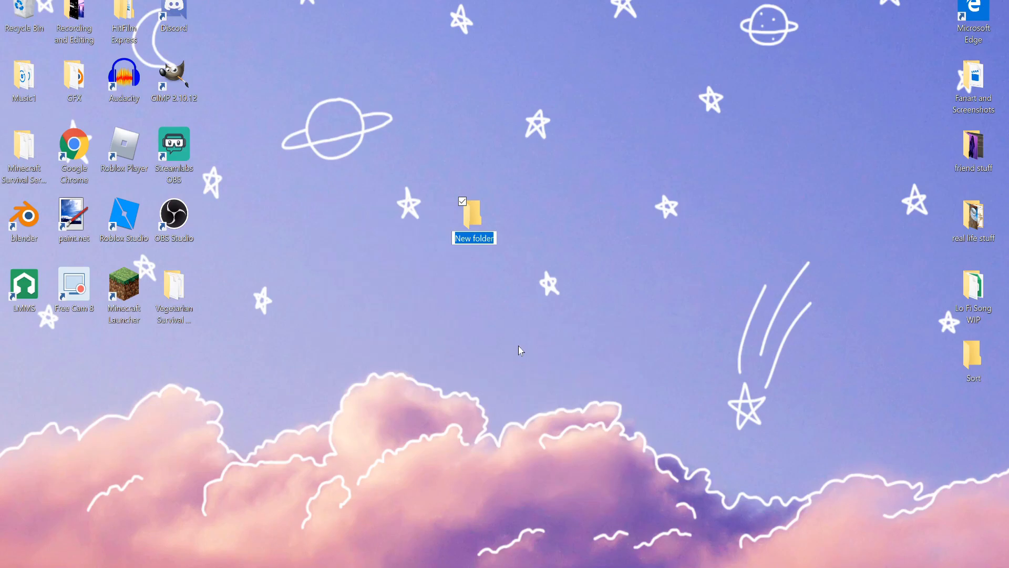
pyautogui.write('Tutorial')
pyautogui.press('Return')
pyautogui.click(489, 254)
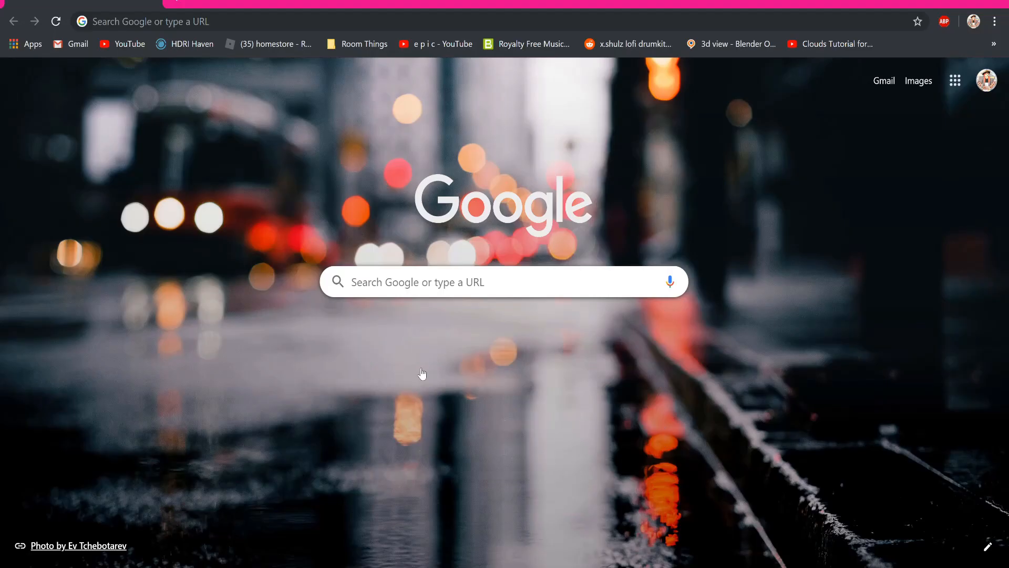
# Step: Search Google in Chrome for "free pbr textures"
pyautogui.write('fr')
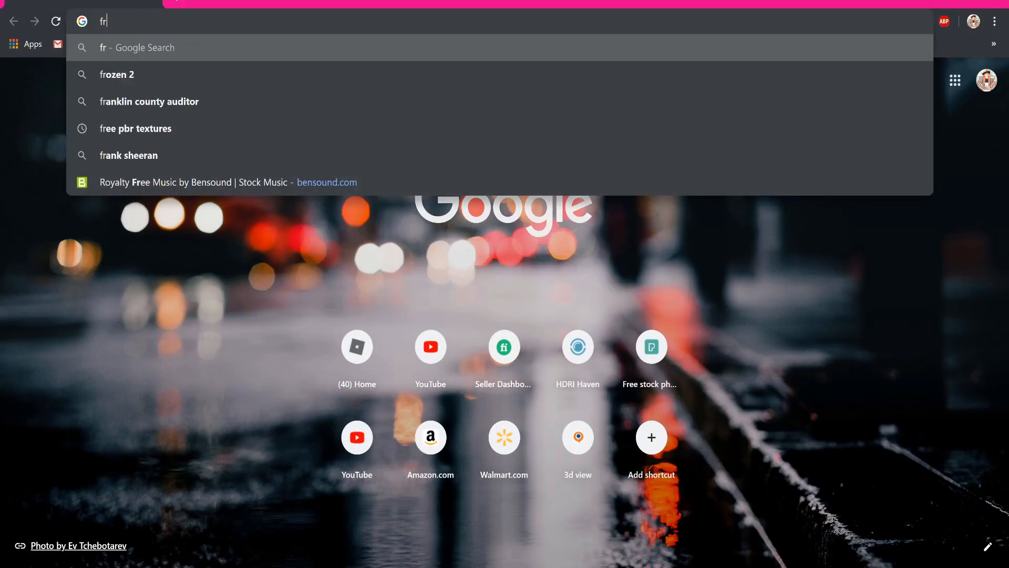
pyautogui.write('ee pbr textures')
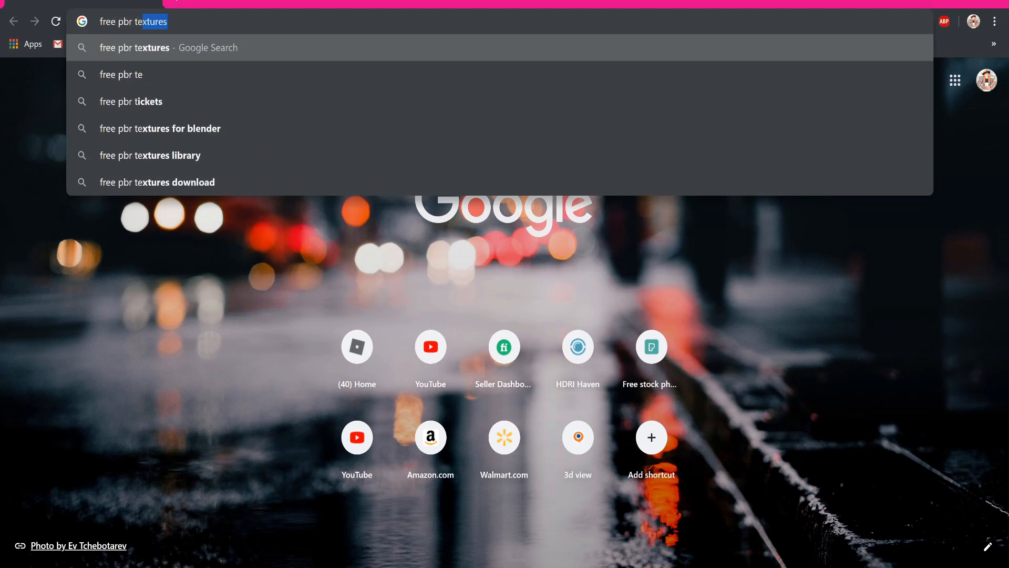
pyautogui.press('Return')
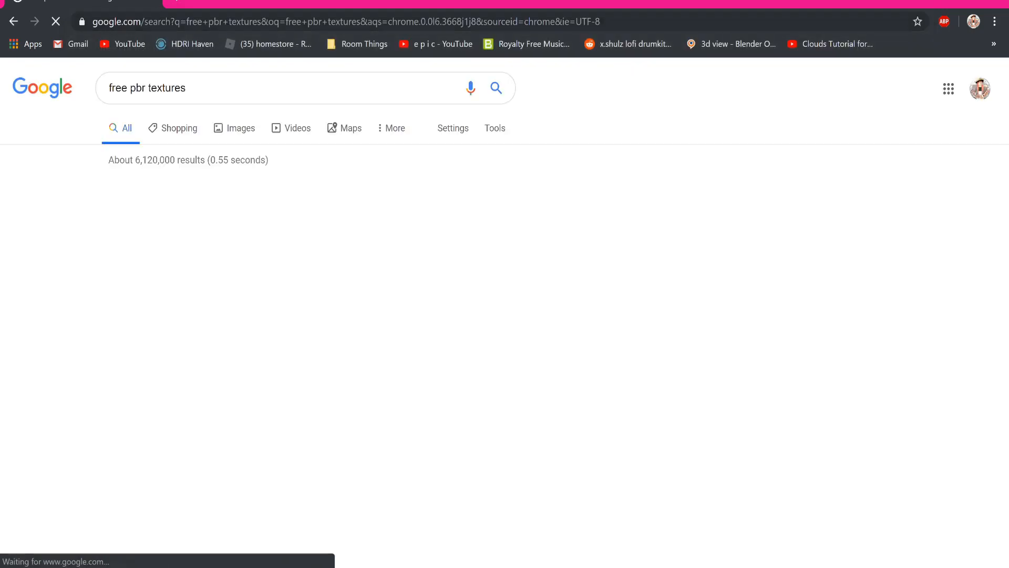
# Step: Look through the texture site results and open the CC0 Textures website
pyautogui.scroll(-3, 504, 315)
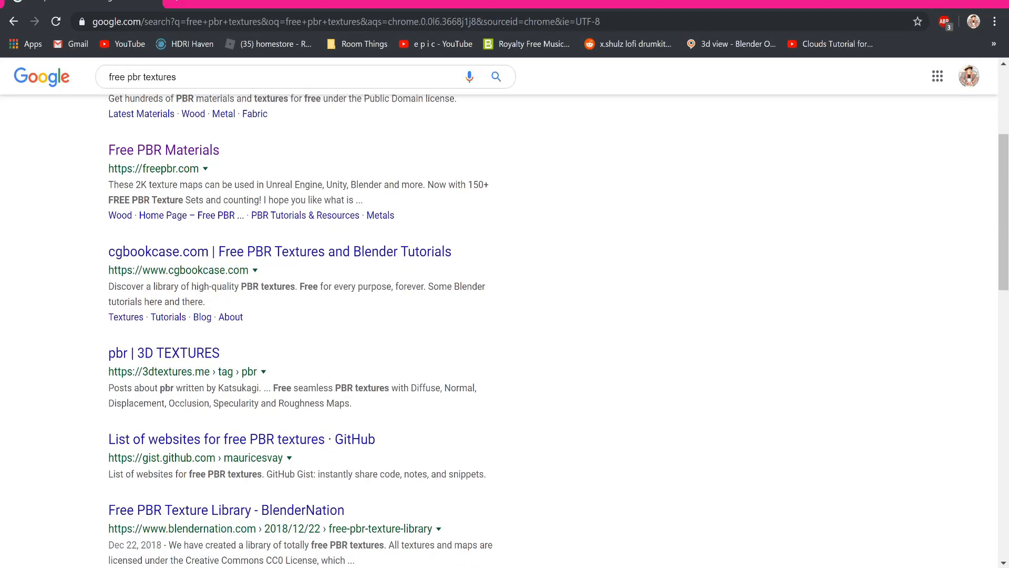
pyautogui.scroll(-3, 306, 181)
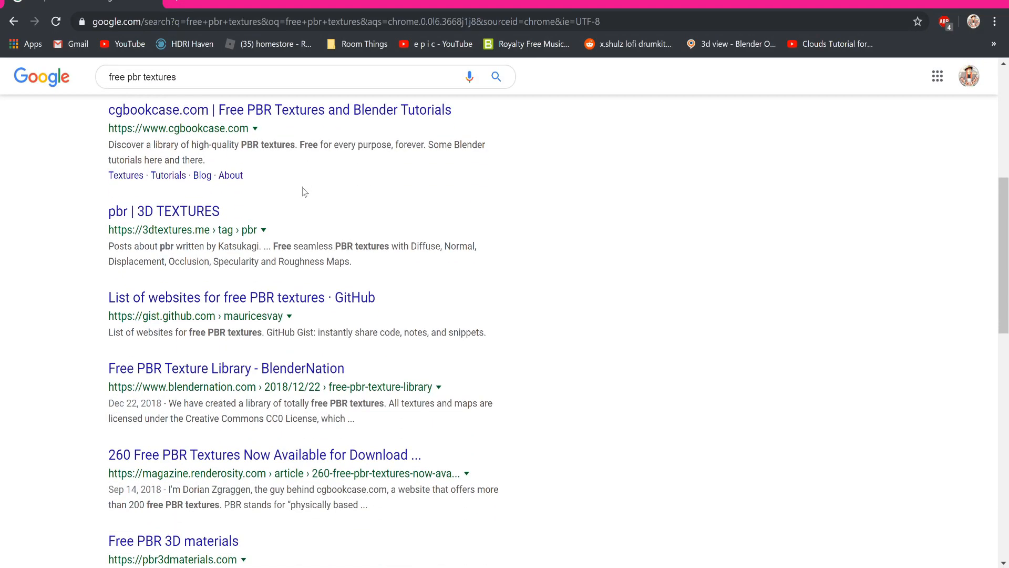
pyautogui.scroll(5, 284, 269)
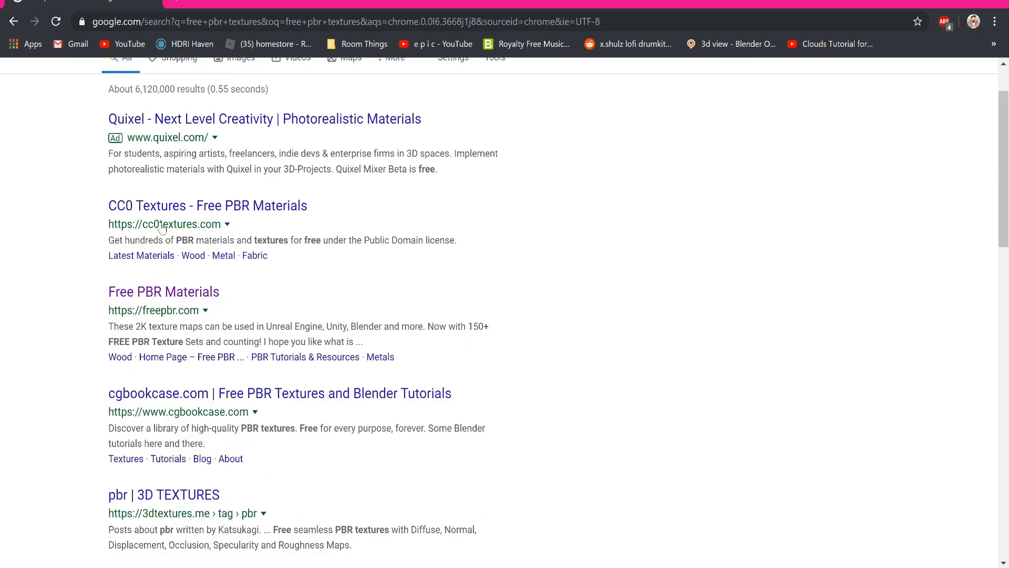
pyautogui.scroll(1, 246, 222)
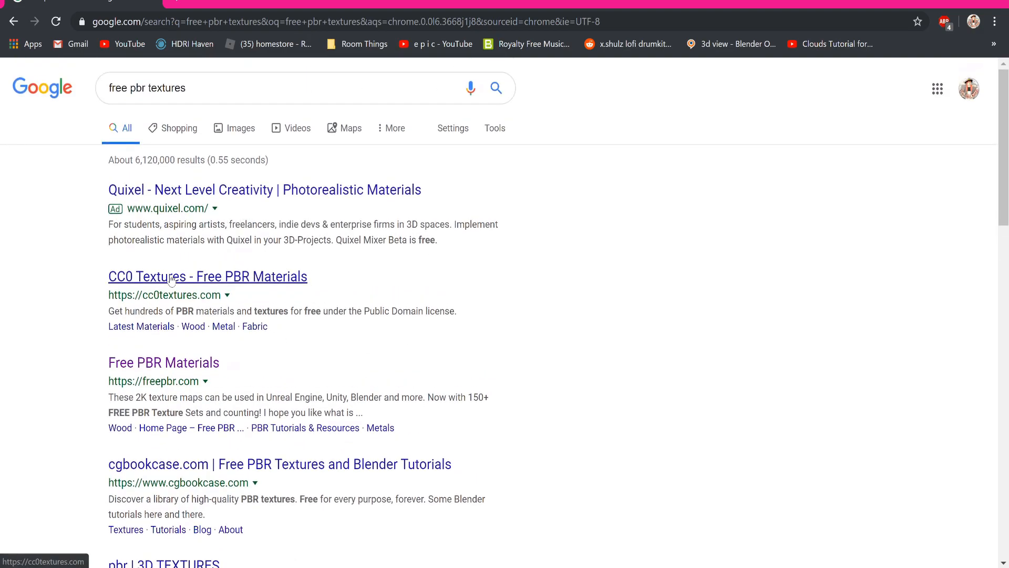
pyautogui.scroll(-1, 158, 226)
pyautogui.moveTo(79, 213); pyautogui.dragTo(187, 211)
pyautogui.moveTo(74, 281); pyautogui.dragTo(231, 301)
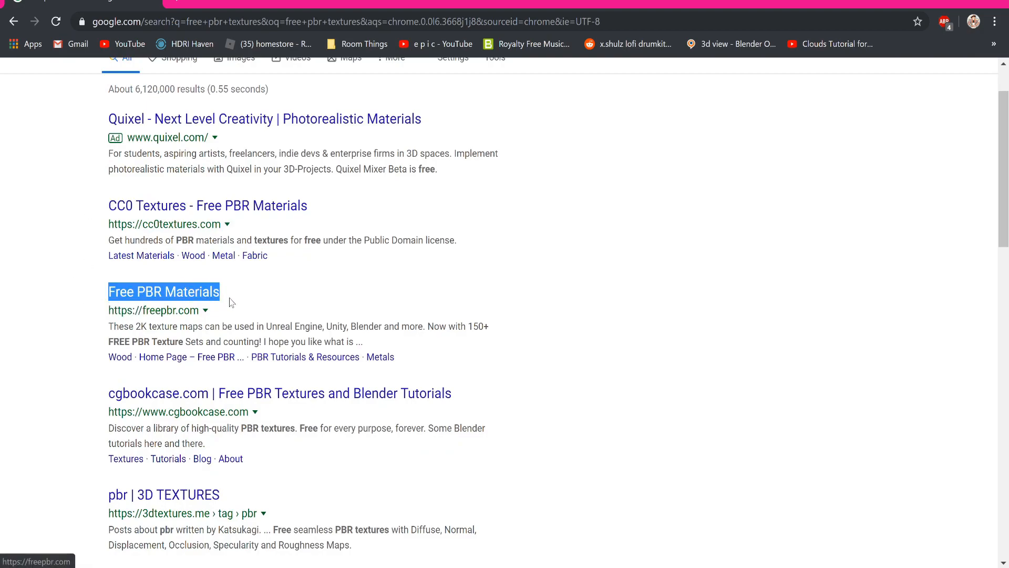
pyautogui.click(233, 301)
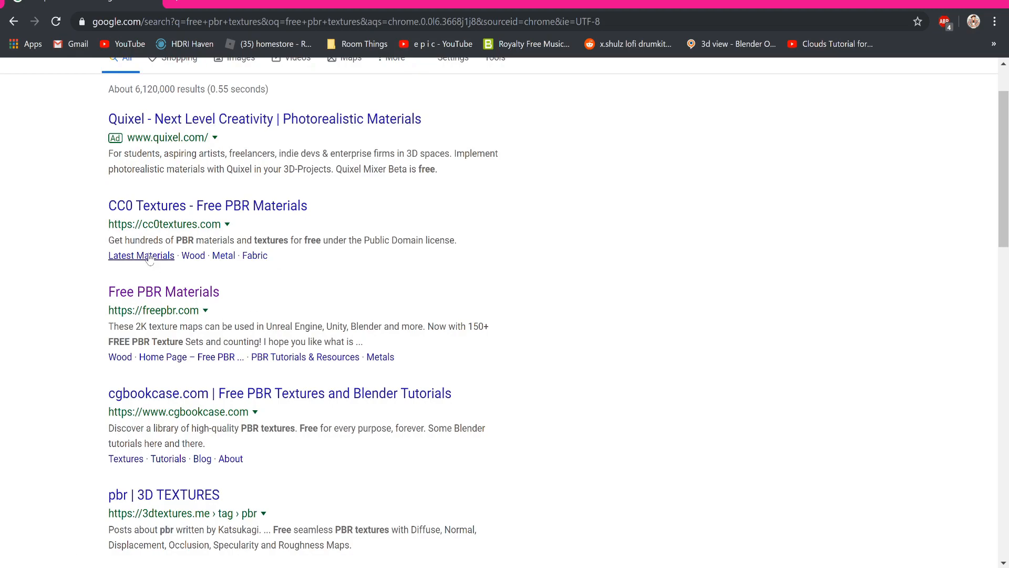
pyautogui.click(181, 208)
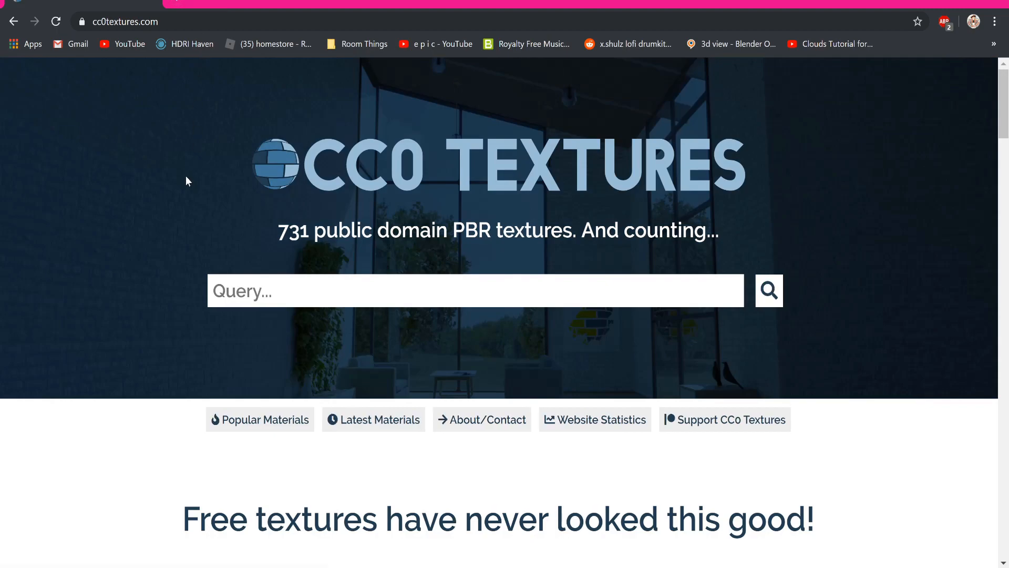
# Step: Look over the CC0 Textures home page and search its library for "Wood"
pyautogui.scroll(-3, 187, 173)
pyautogui.scroll(-2, 199, 133)
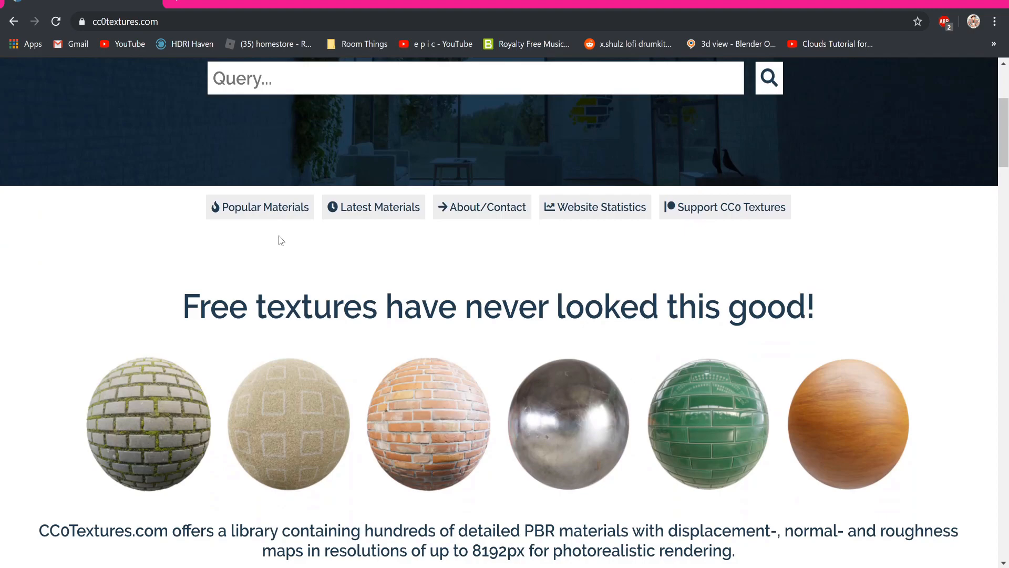
pyautogui.scroll(-6, 210, 270)
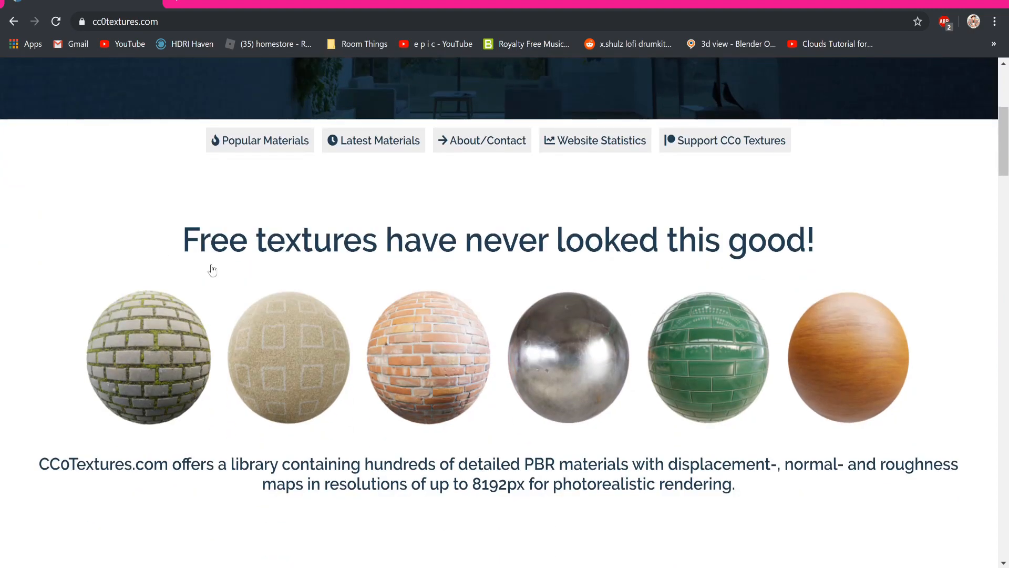
pyautogui.scroll(-4, 391, 376)
pyautogui.scroll(15, 394, 384)
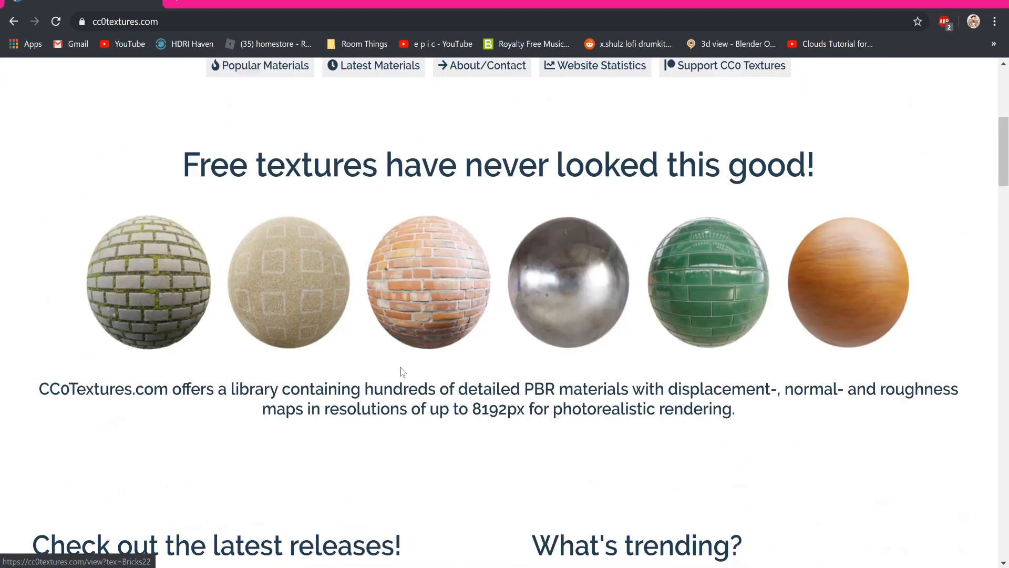
pyautogui.click(394, 291)
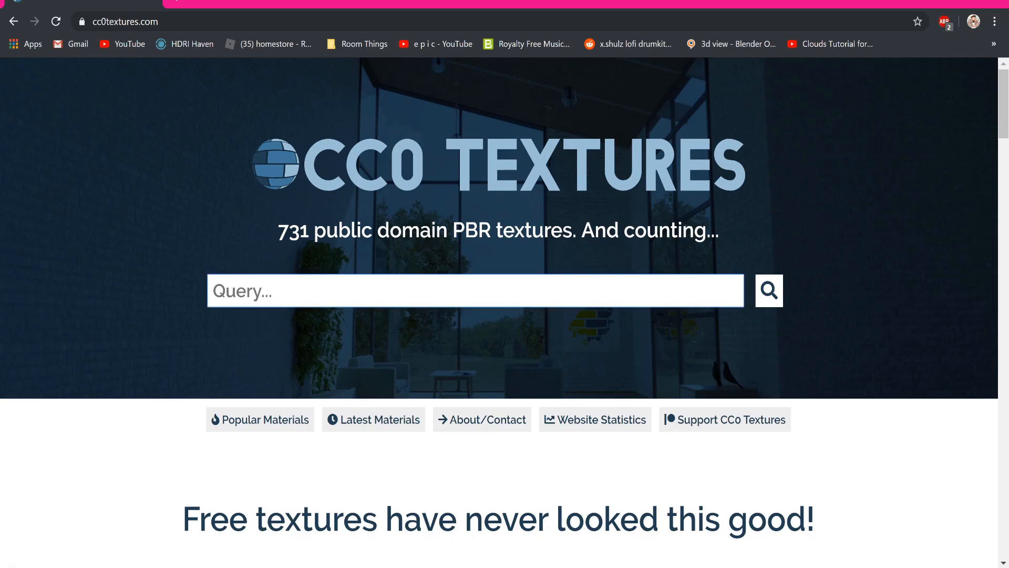
pyautogui.write('Wood')
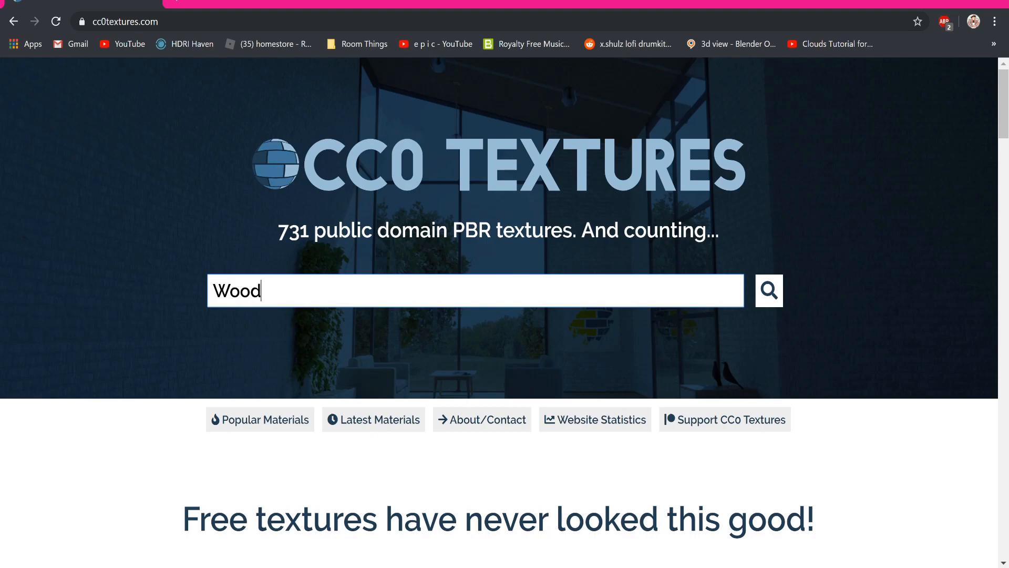
pyautogui.press('Return')
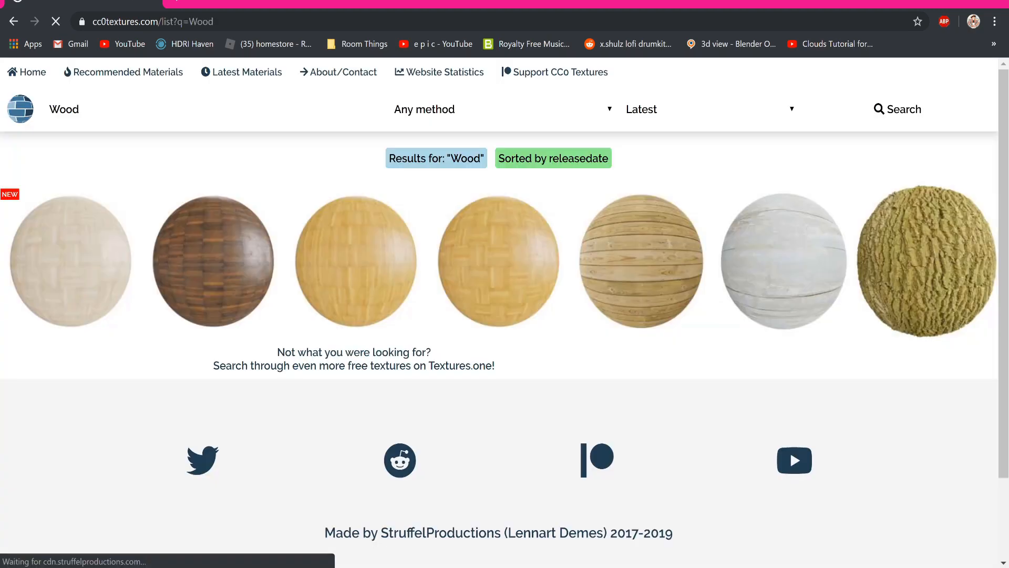
# Step: Browse the wood materials and open the Planks #20 brown plank texture
pyautogui.scroll(-4, 342, 253)
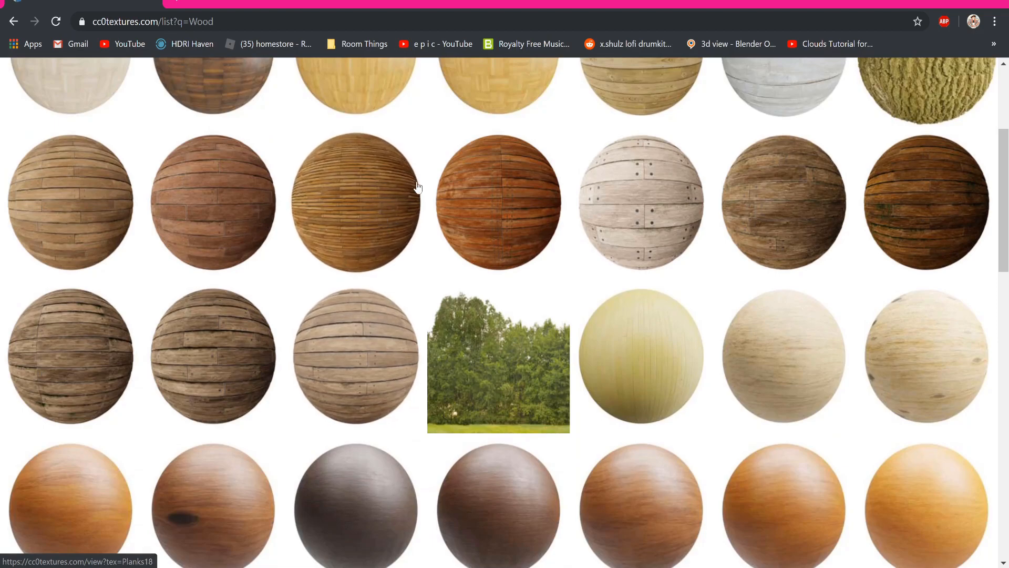
pyautogui.scroll(-4, 368, 224)
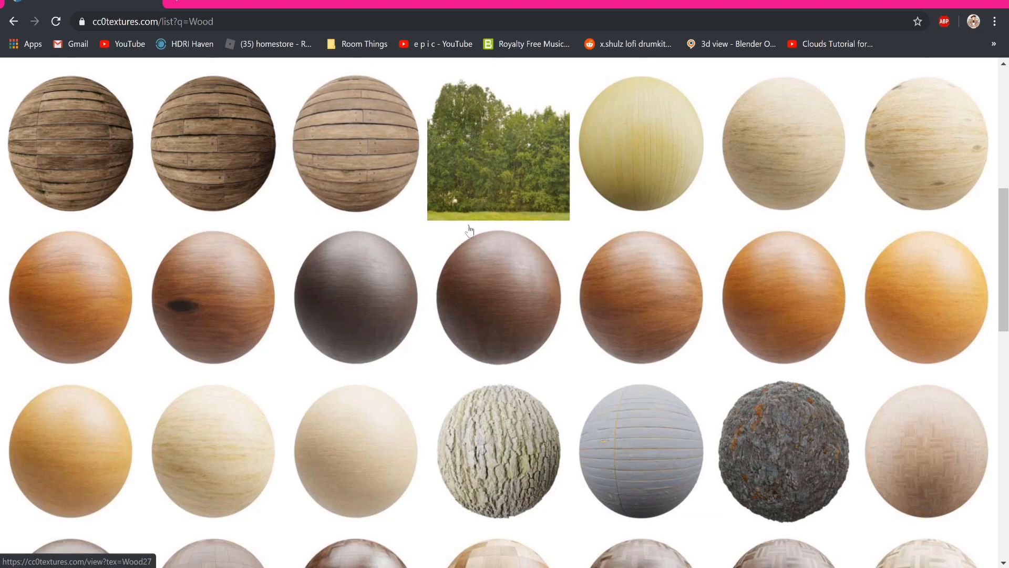
pyautogui.scroll(2, 247, 401)
pyautogui.scroll(6, 248, 401)
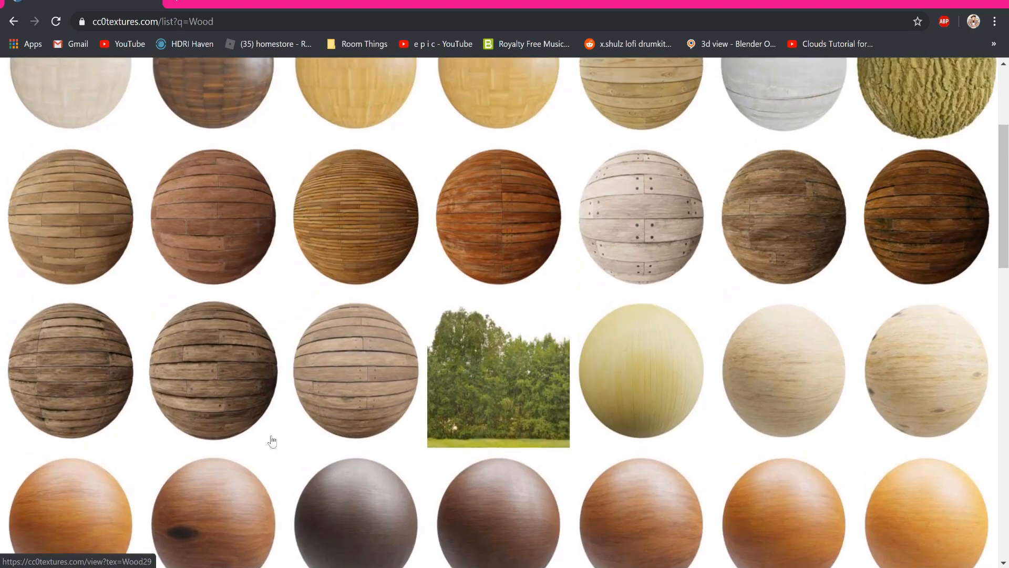
pyautogui.scroll(-1, 697, 350)
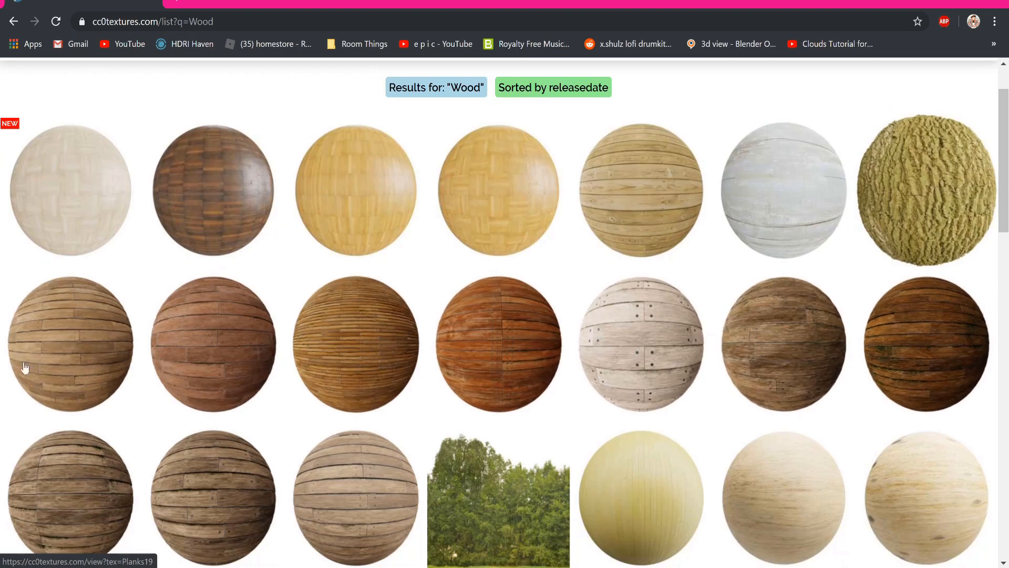
pyautogui.click(54, 351)
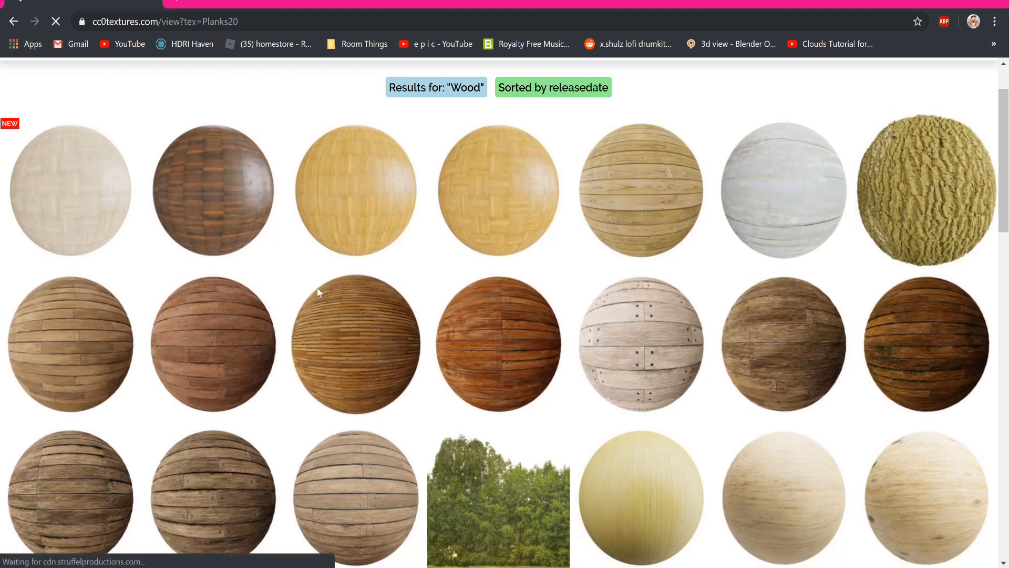
# Step: Download the 4K JPG texture archive of Planks #20 and save it to the Desktop as [4K]Planks20
pyautogui.scroll(-1, 342, 286)
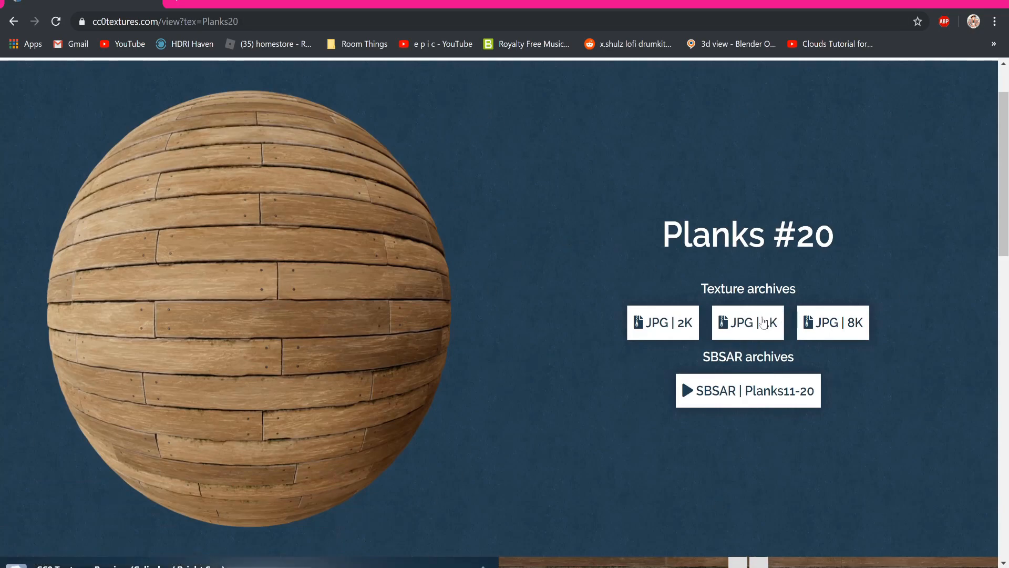
pyautogui.click(756, 326)
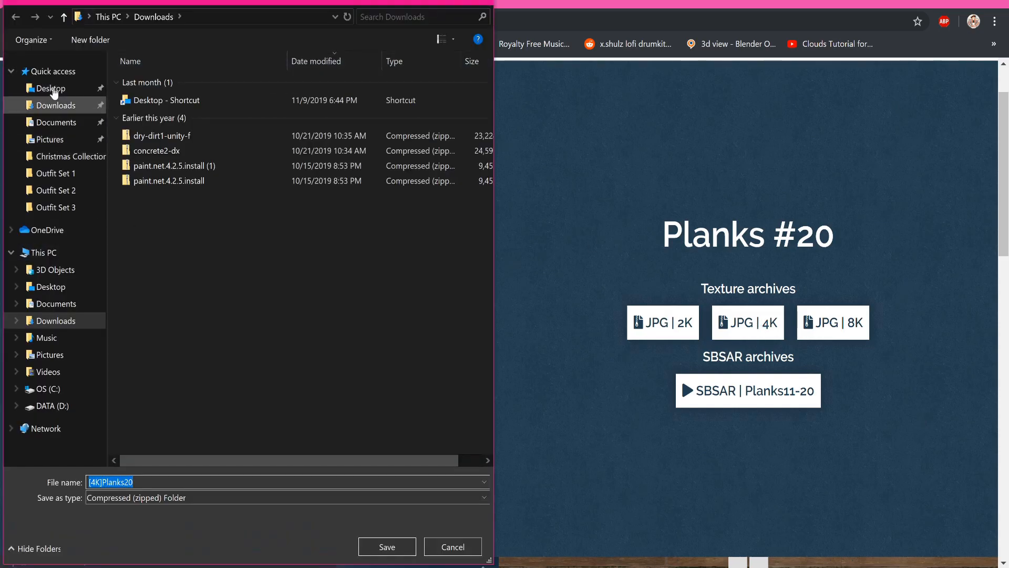
pyautogui.click(50, 88)
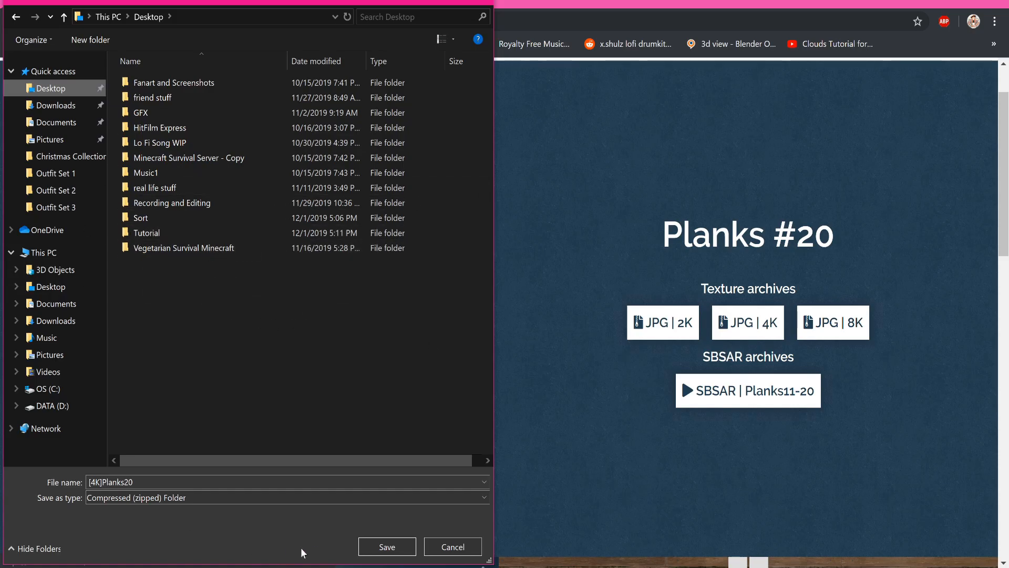
pyautogui.click(374, 549)
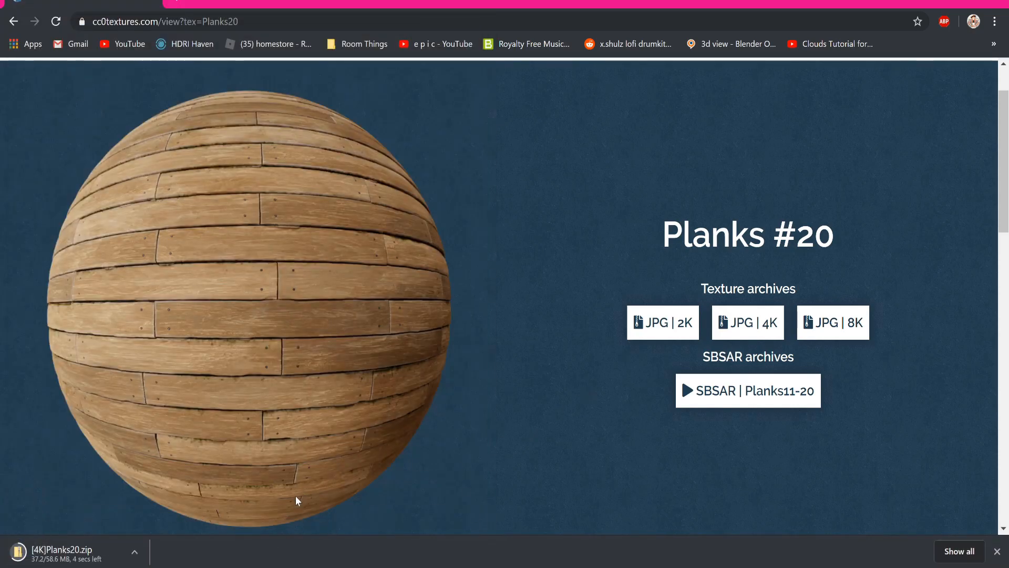
# Step: Return to the CC0 Textures home page, search the library for "Rock" and browse the materials
pyautogui.scroll(2, 341, 473)
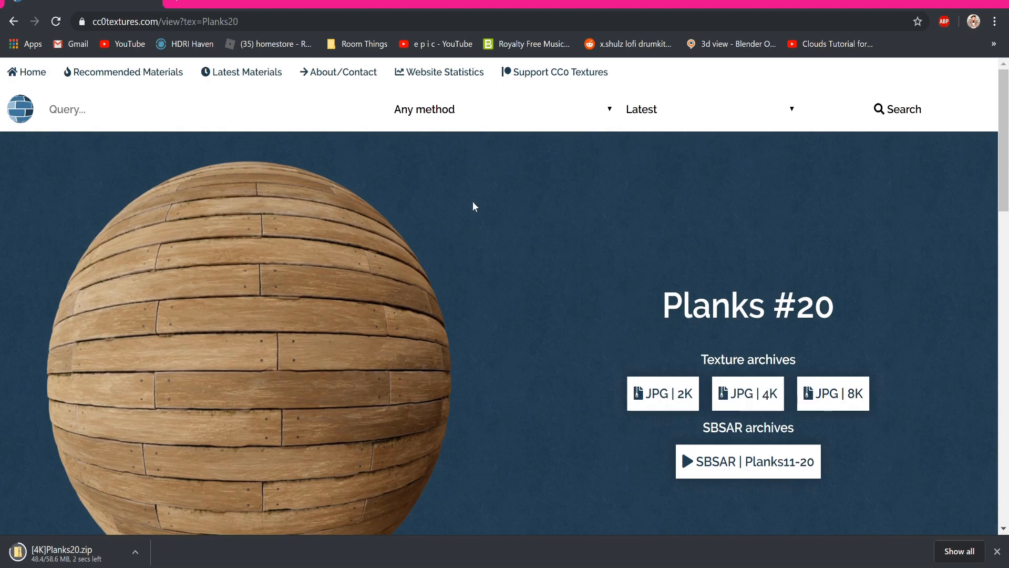
pyautogui.click(23, 80)
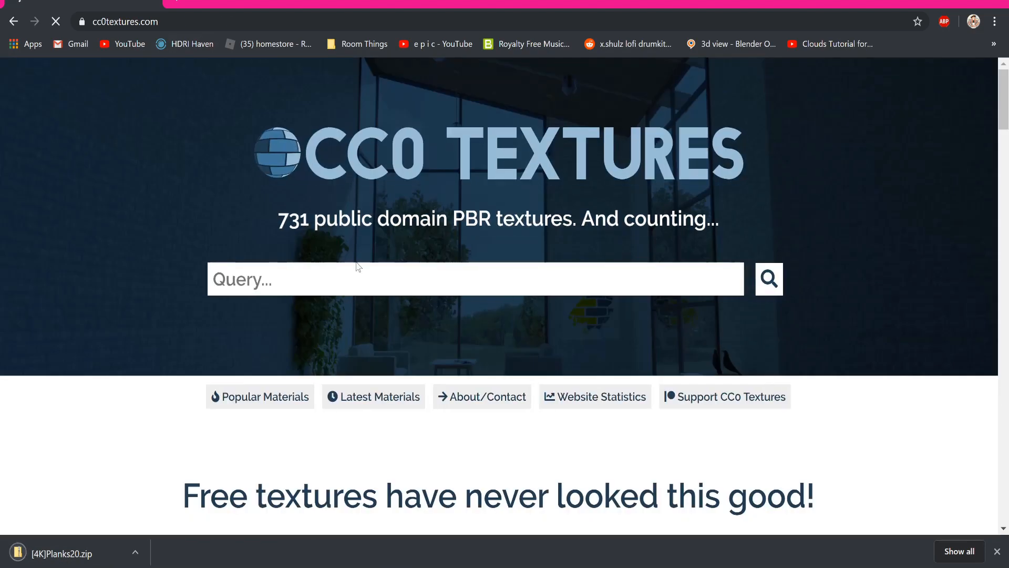
pyautogui.click(357, 273)
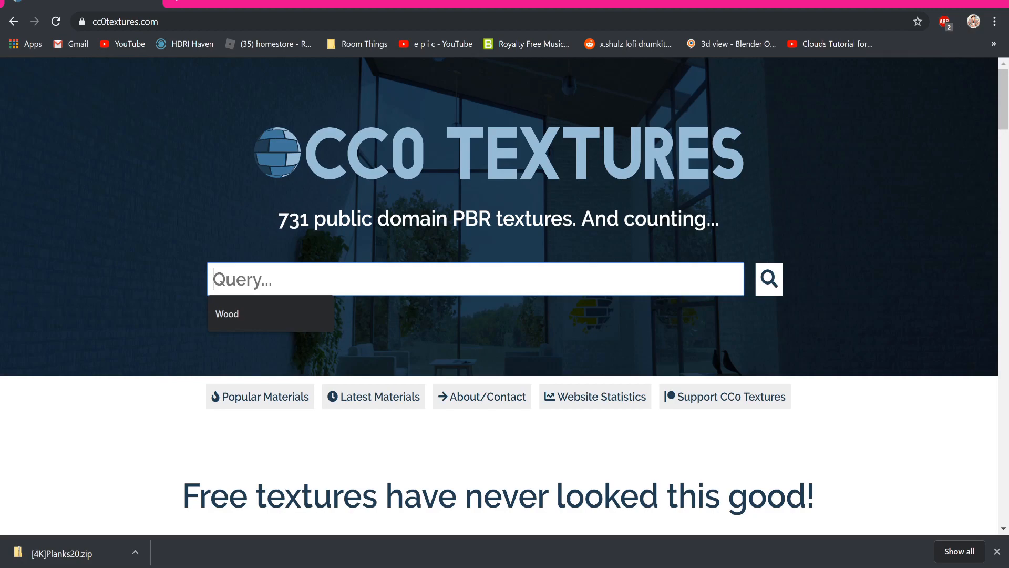
pyautogui.write('Rock')
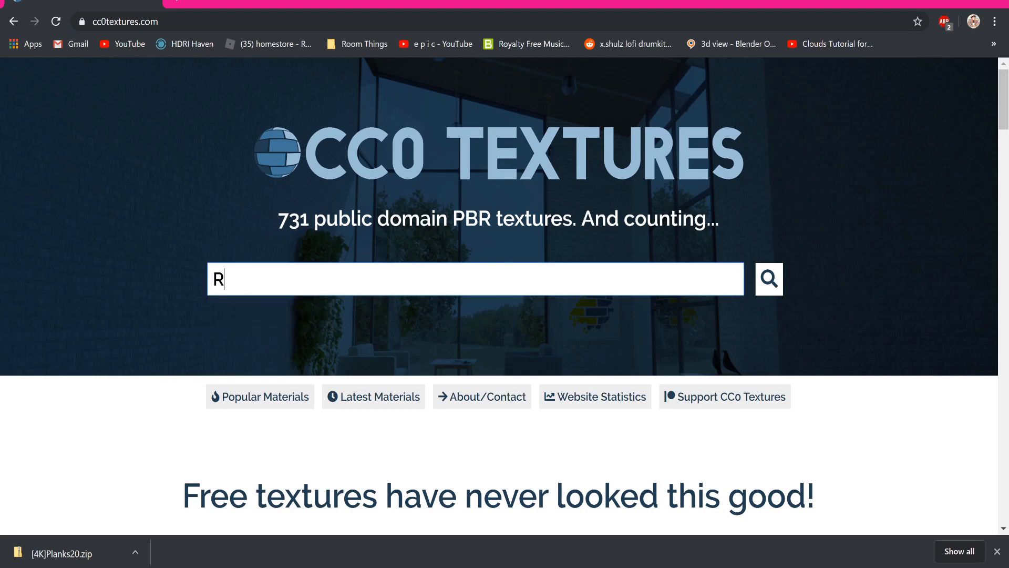
pyautogui.press('Return')
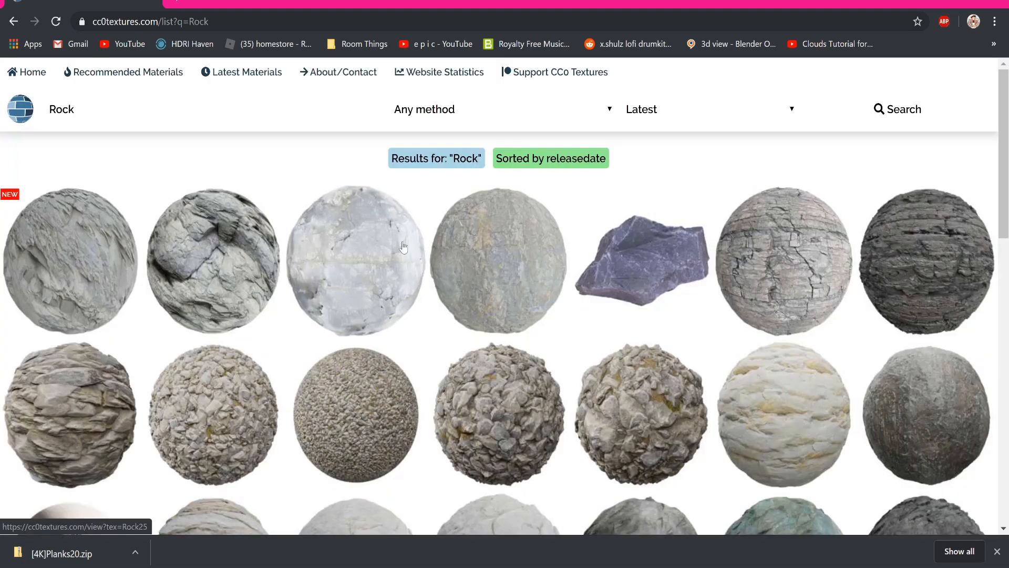
pyautogui.scroll(-3, 624, 249)
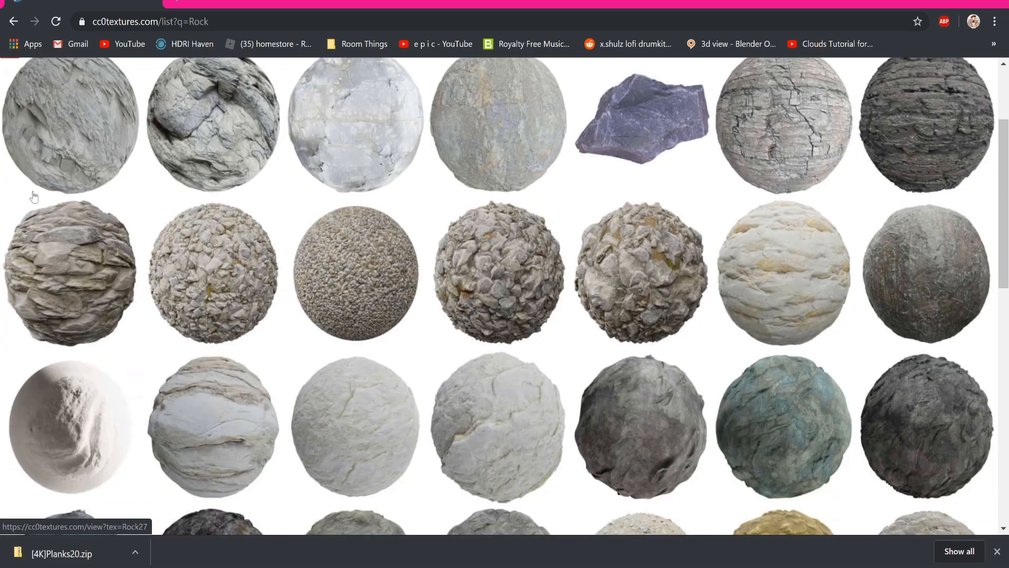
# Step: Look through the rock materials and open the Rocks #08 texture
pyautogui.scroll(-3, 232, 266)
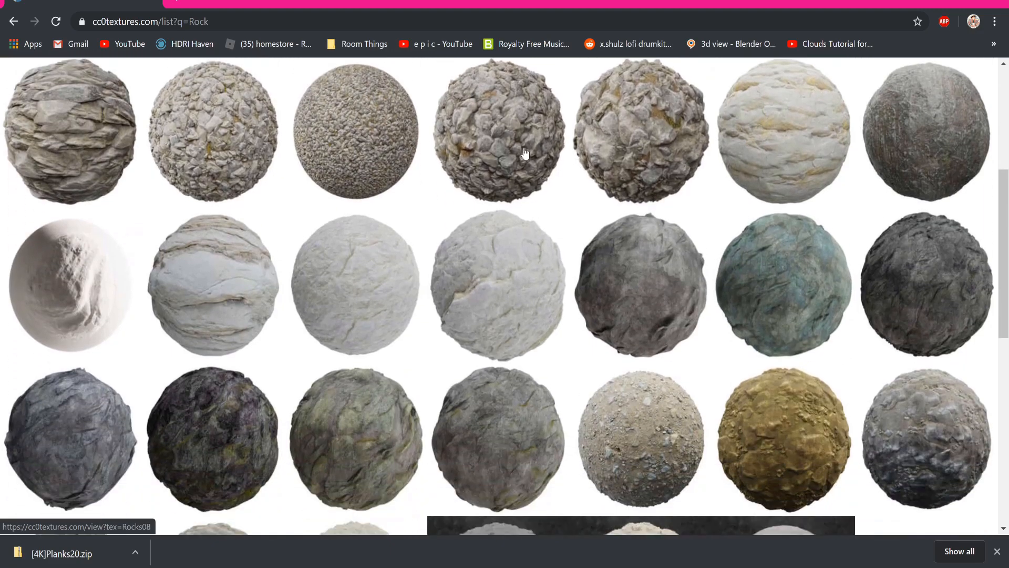
pyautogui.scroll(1, 529, 153)
pyautogui.click(507, 215)
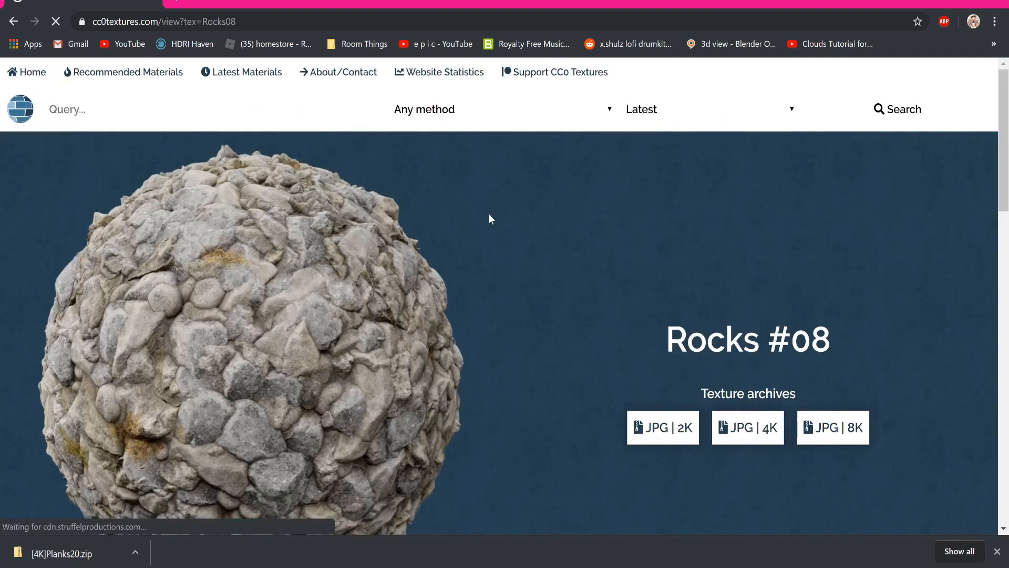
# Step: Download the 4K JPG texture archive of Rocks #08 and save it to the Desktop as [4K]Rocks08
pyautogui.scroll(-3, 414, 313)
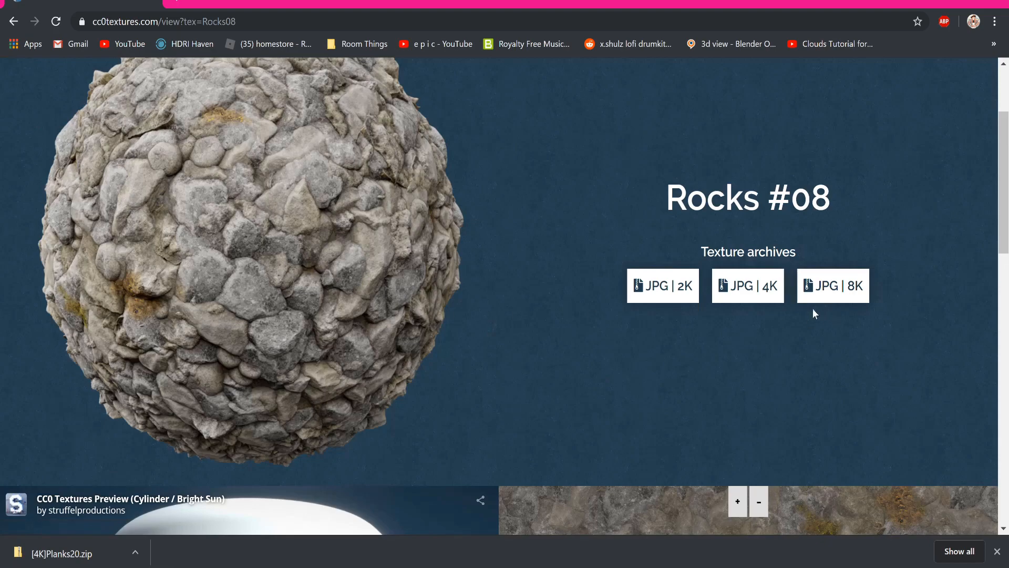
pyautogui.click(749, 297)
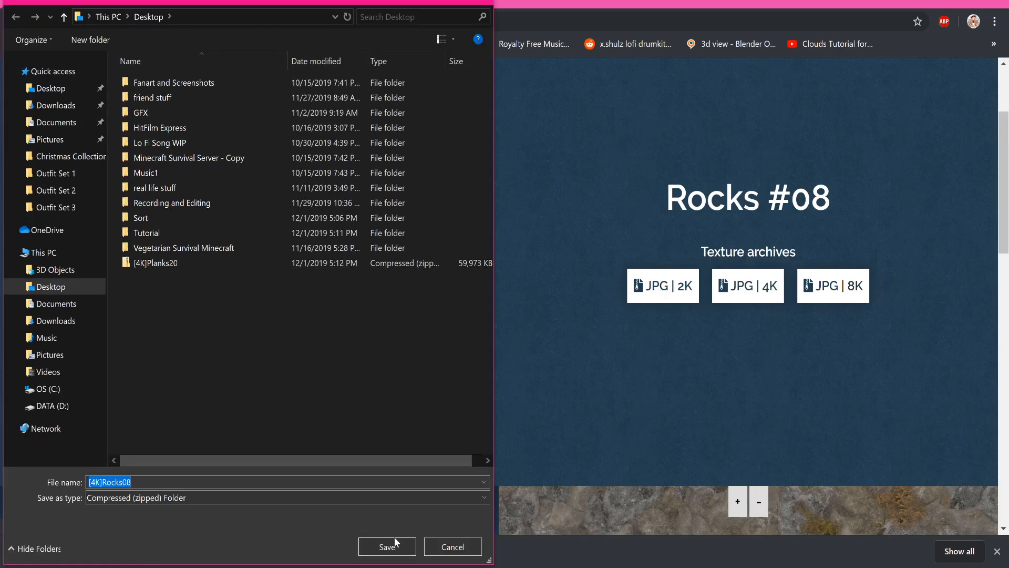
pyautogui.click(395, 537)
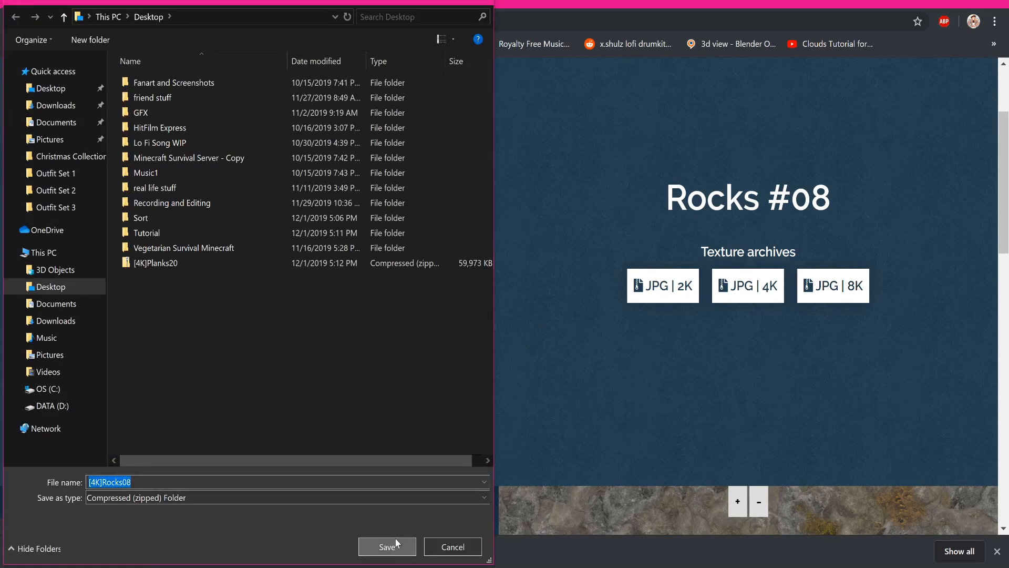
pyautogui.scroll(3, 473, 328)
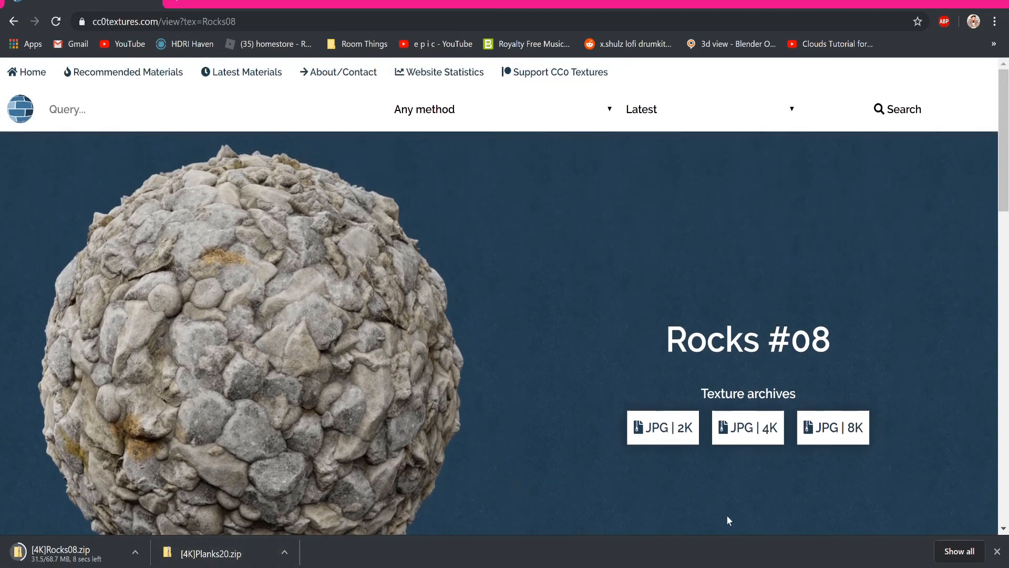
# Step: Check the Tutorial folder from the desktop and move the [4K]Planks20 and [4K]Rocks08 archives away from the other desktop icons
pyautogui.press('super+d')
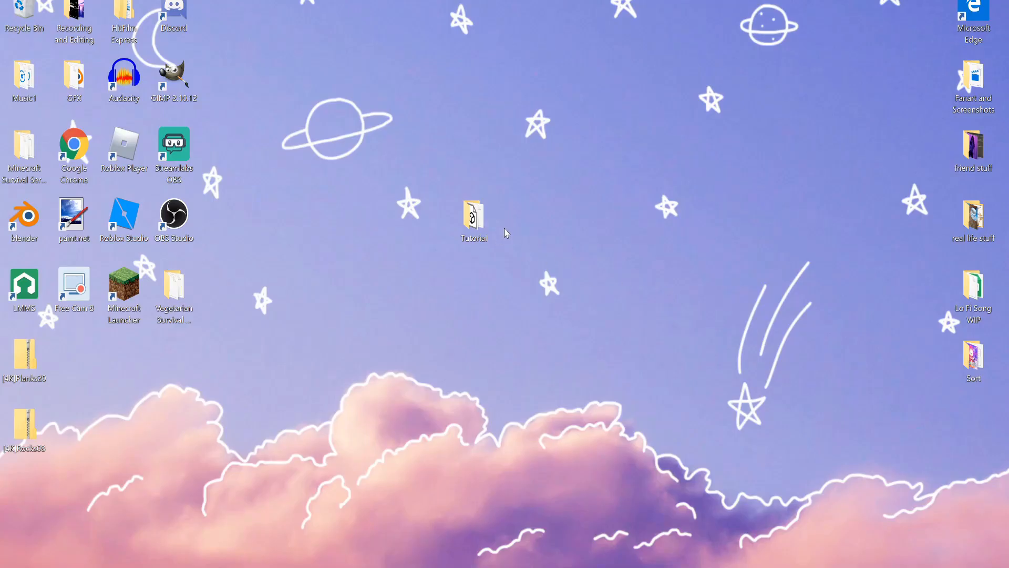
pyautogui.doubleClick(491, 231)
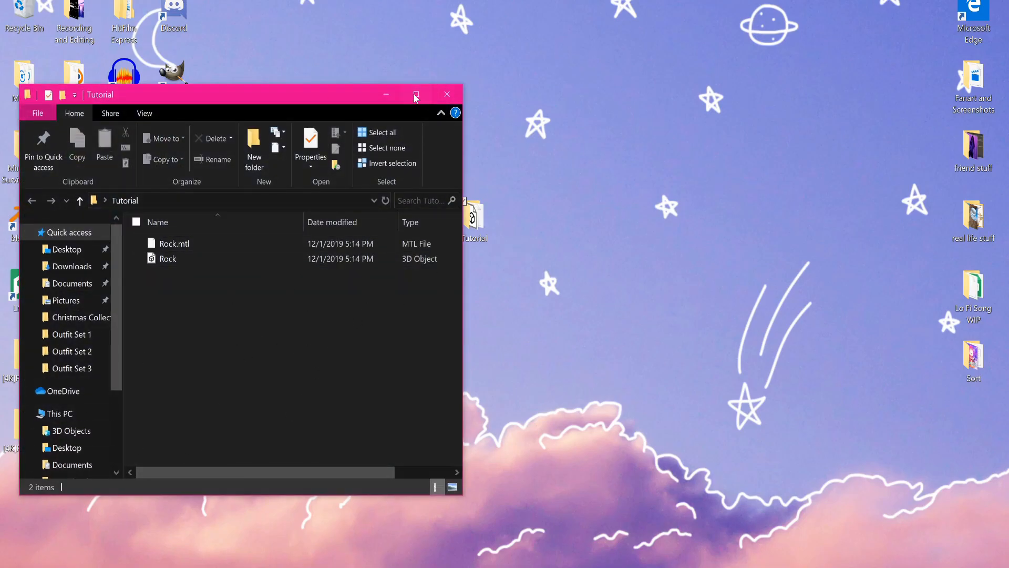
pyautogui.moveTo(279, 112); pyautogui.dragTo(568, 64)
pyautogui.moveTo(88, 462); pyautogui.dragTo(264, 320)
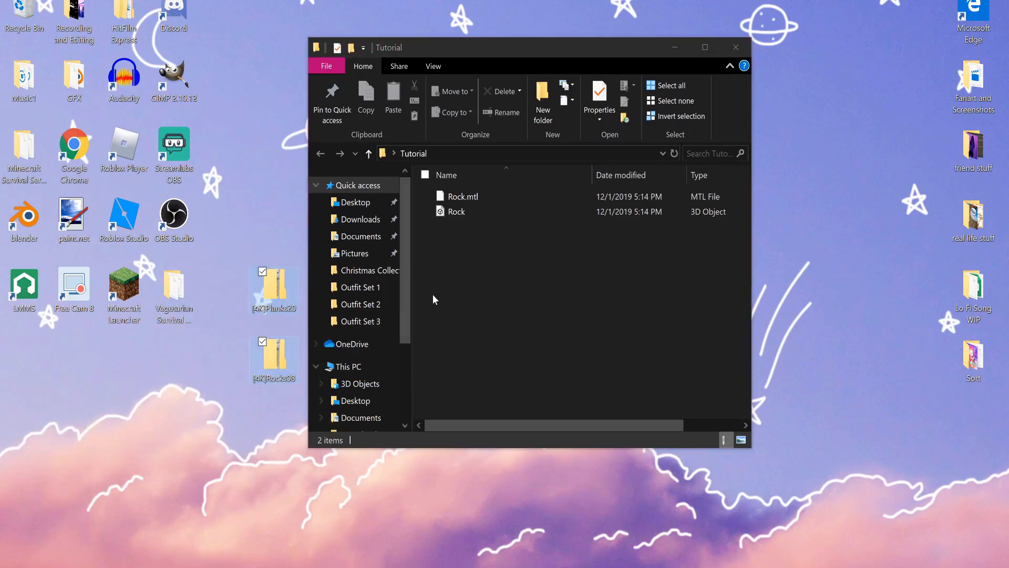
pyautogui.click(736, 47)
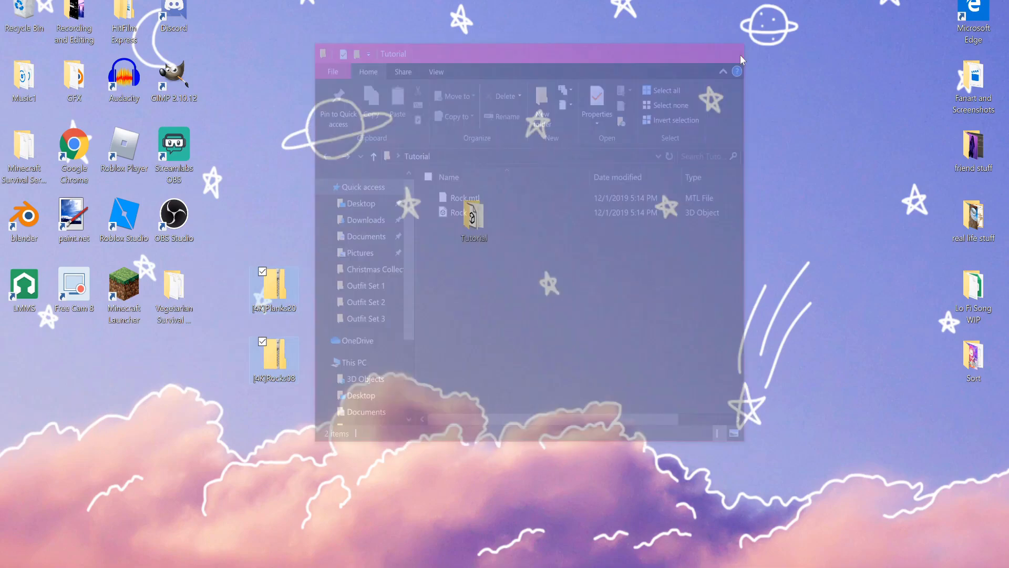
# Step: Reopen the Tutorial folder and create a subfolder named Wood Floor in it
pyautogui.doubleClick(474, 217)
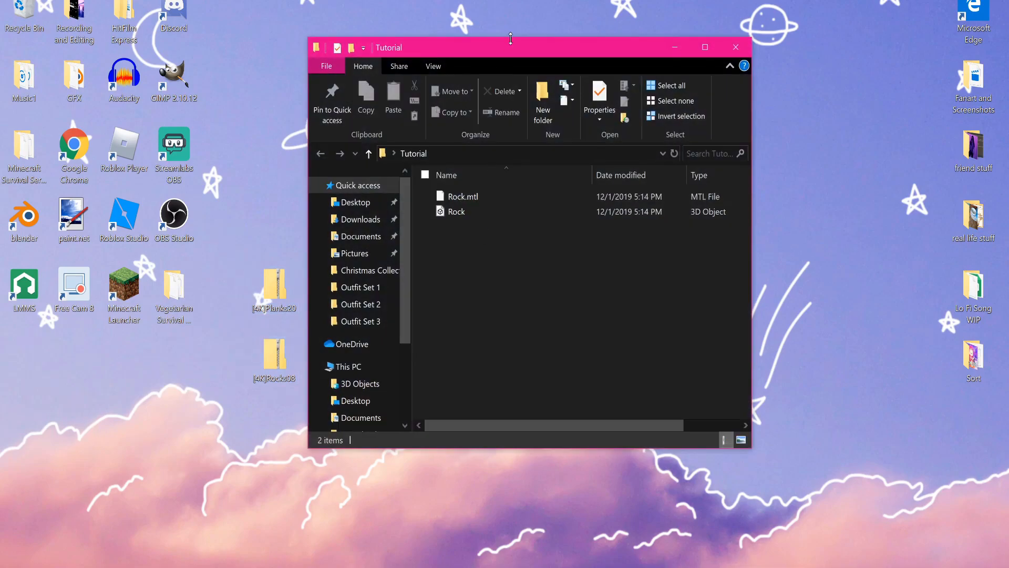
pyautogui.moveTo(516, 49); pyautogui.dragTo(572, 44)
pyautogui.rightClick(559, 255)
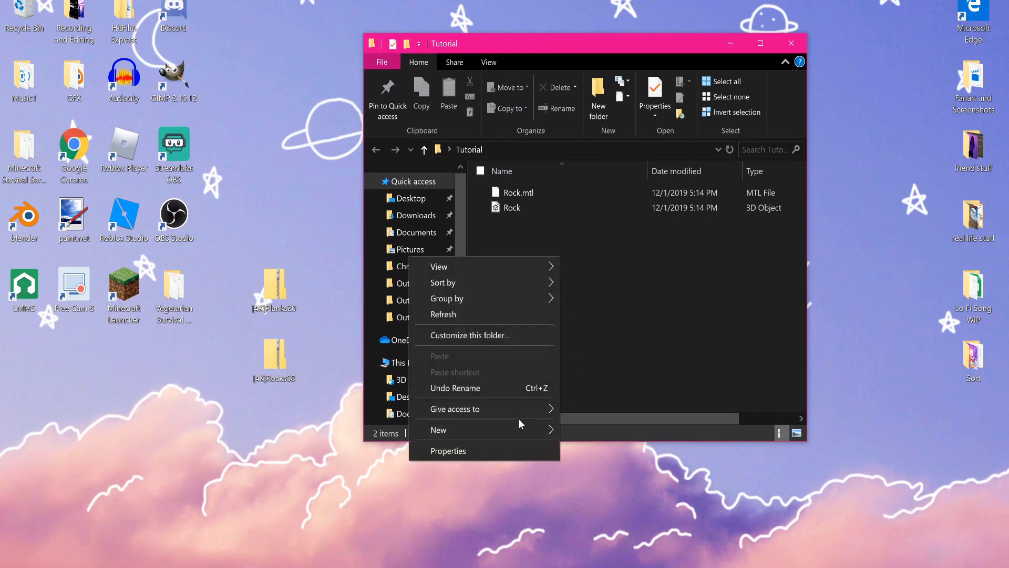
pyautogui.moveTo(536, 428)
pyautogui.click(618, 263)
pyautogui.write('Wood Floor')
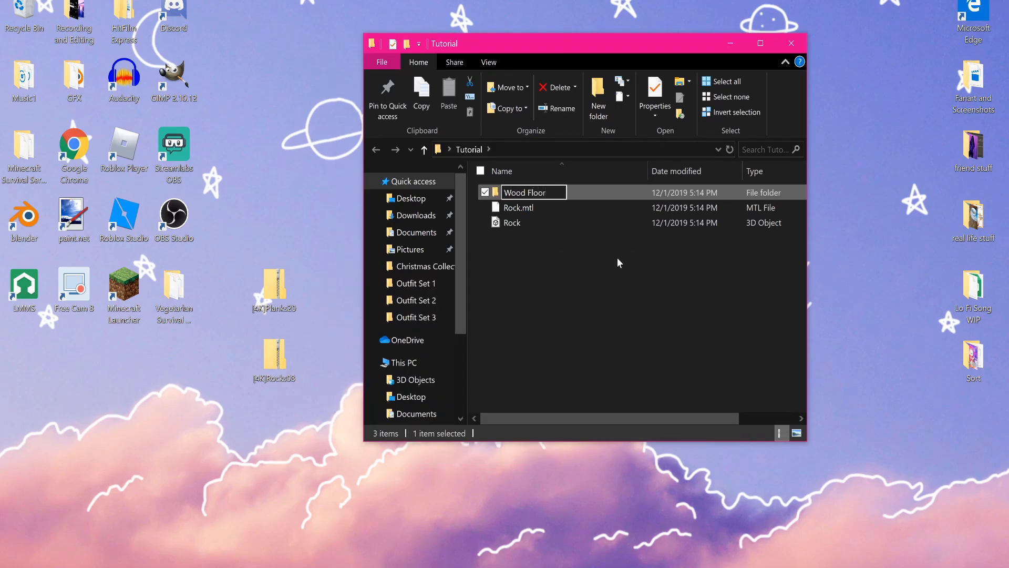
pyautogui.press('Return')
# Step: Create a second subfolder named Rock in the Tutorial folder
pyautogui.rightClick(569, 295)
pyautogui.moveTo(460, 469)
pyautogui.click(623, 299)
pyautogui.write('Rock')
pyautogui.press('Return')
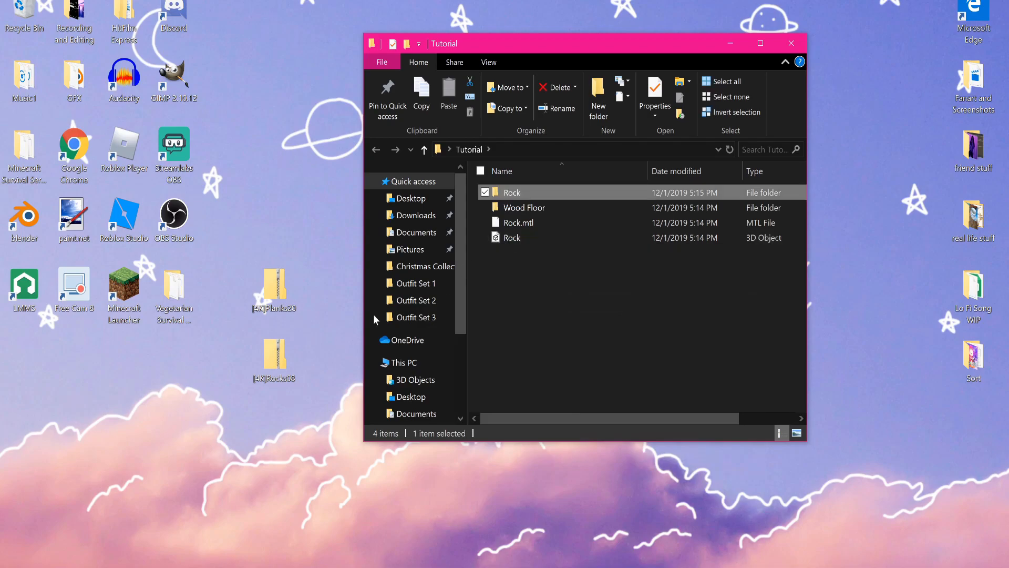
# Step: Extract all the Planks20 images from the [4K]Planks20 archive into the Wood Floor folder and close the archive
pyautogui.moveTo(285, 287)
pyautogui.mouseDown()
pyautogui.moveTo(270, 260)
pyautogui.moveTo(337, 157)
pyautogui.moveTo(278, 263)
pyautogui.moveTo(297, 323)
pyautogui.moveTo(281, 305)
pyautogui.mouseUp()
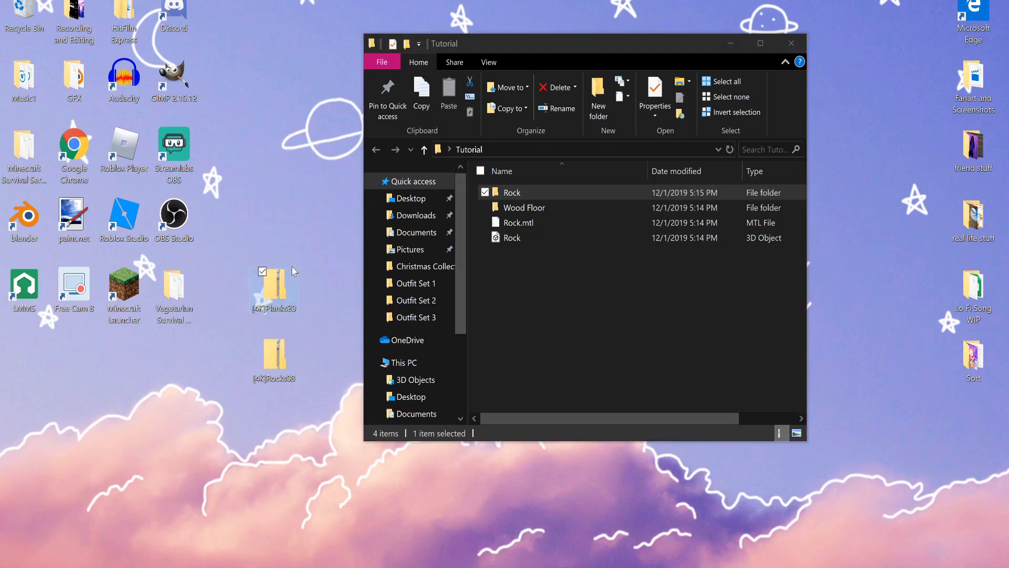
pyautogui.doubleClick(281, 292)
pyautogui.moveTo(480, 60); pyautogui.dragTo(68, 37)
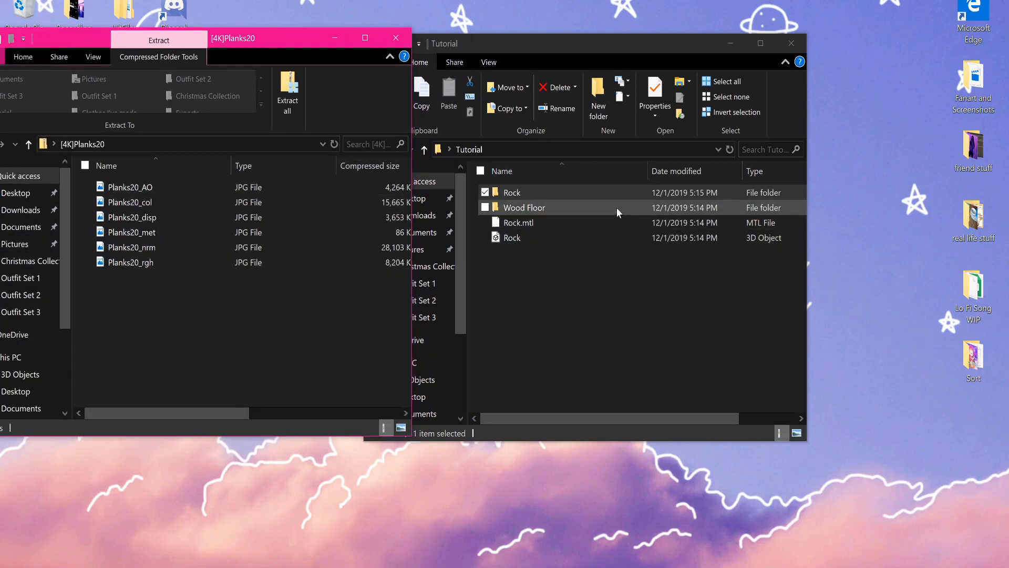
pyautogui.moveTo(270, 33); pyautogui.dragTo(221, 37)
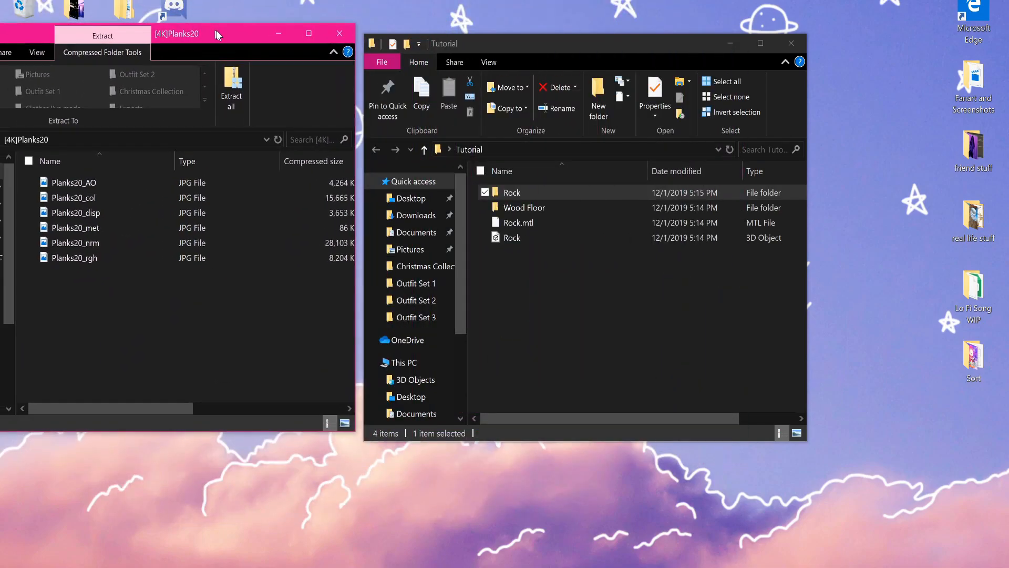
pyautogui.moveTo(169, 315); pyautogui.dragTo(134, 184)
pyautogui.moveTo(87, 209); pyautogui.dragTo(527, 206)
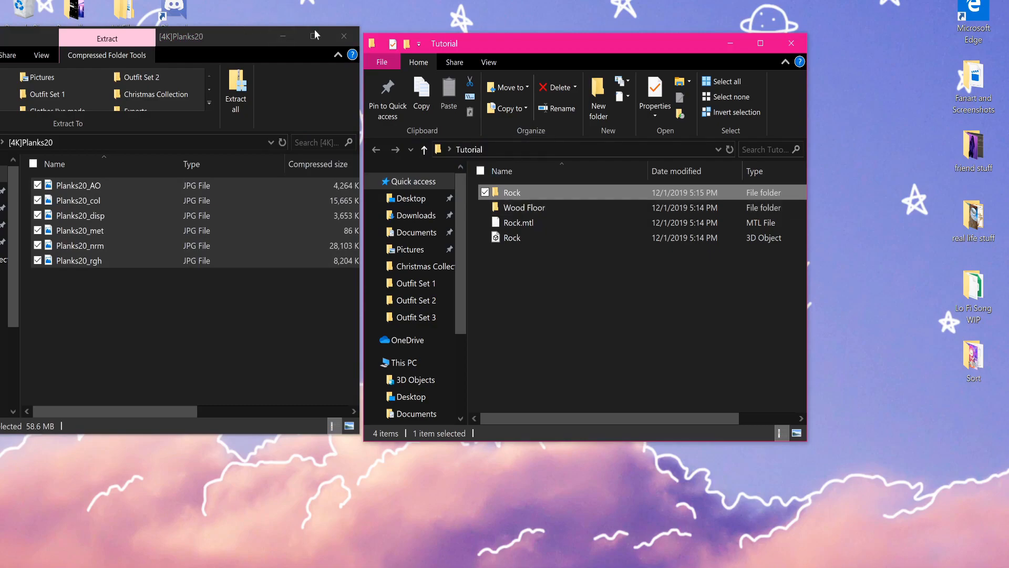
pyautogui.click(348, 42)
pyautogui.click(349, 42)
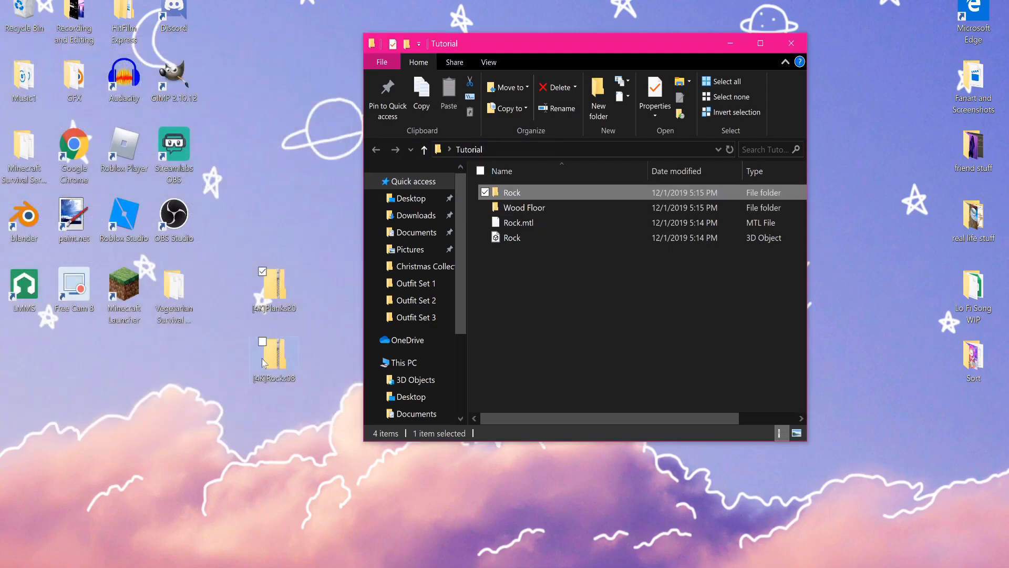
# Step: Extract all the Rocks08 images from the [4K]Rocks08 archive into the Rock folder and close the archive
pyautogui.doubleClick(277, 378)
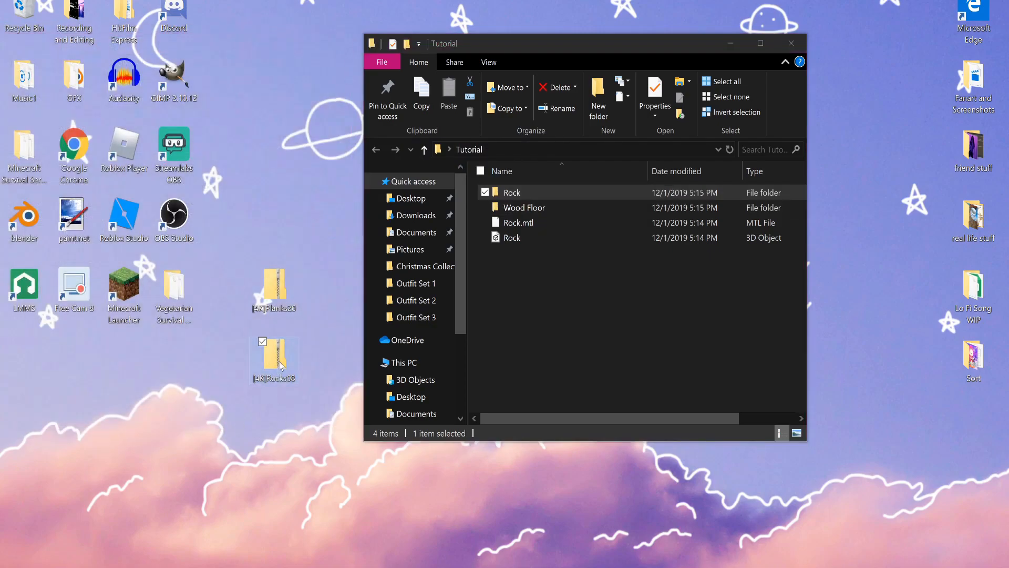
pyautogui.moveTo(224, 276); pyautogui.dragTo(517, 191)
pyautogui.click(317, 44)
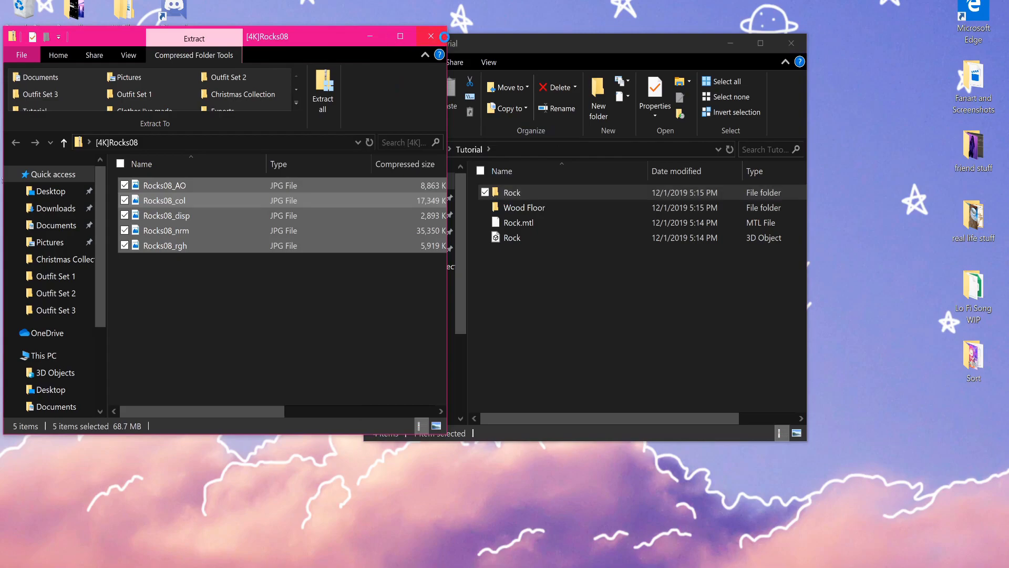
pyautogui.click(445, 37)
# Step: Delete both texture archives from the desktop and close the Tutorial folder
pyautogui.moveTo(288, 431); pyautogui.dragTo(279, 286)
pyautogui.press('Delete')
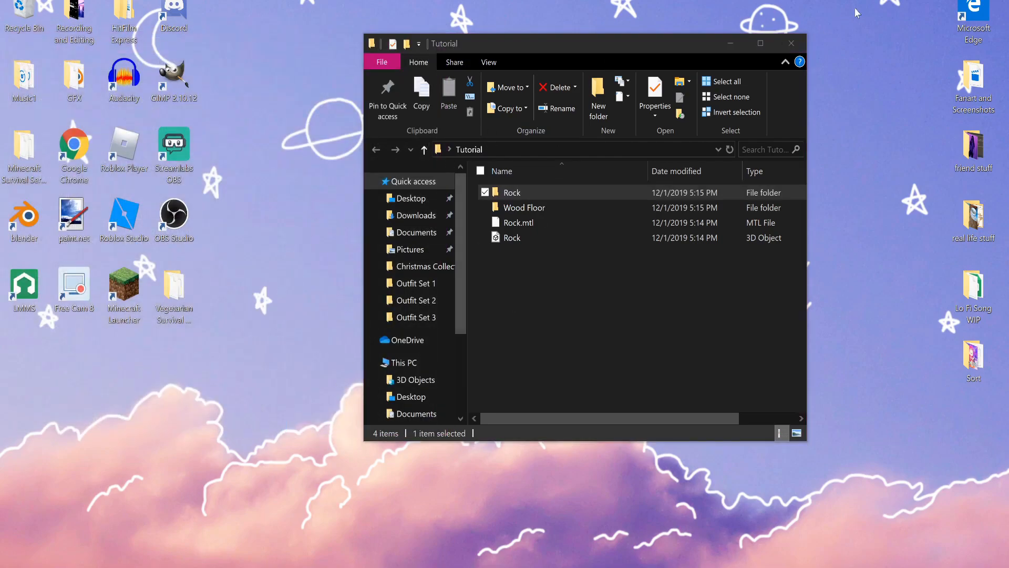
pyautogui.click(784, 43)
pyautogui.click(784, 43)
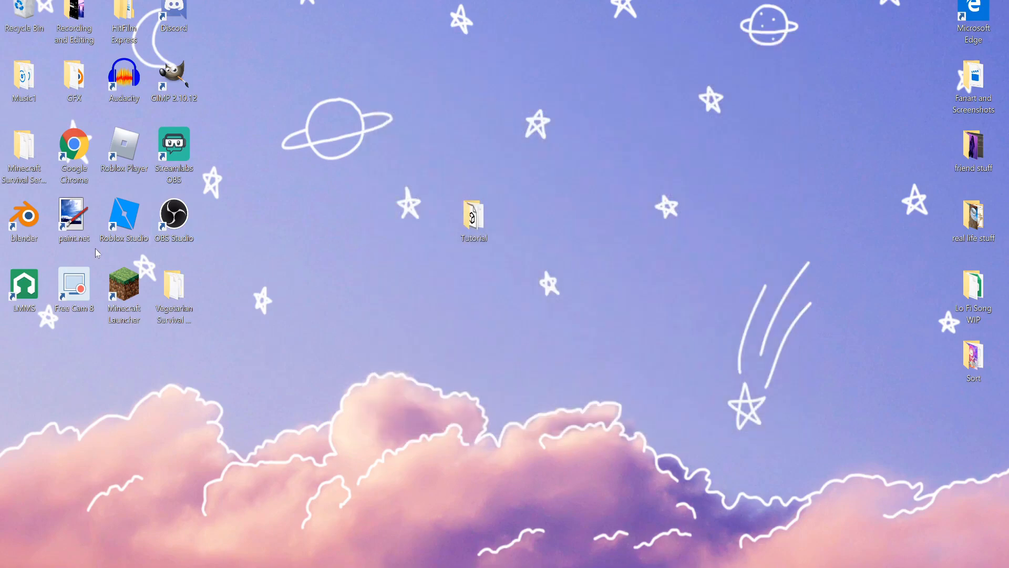
# Step: Launch Blender, dismiss the splash screen and delete the default cube
pyautogui.doubleClick(39, 222)
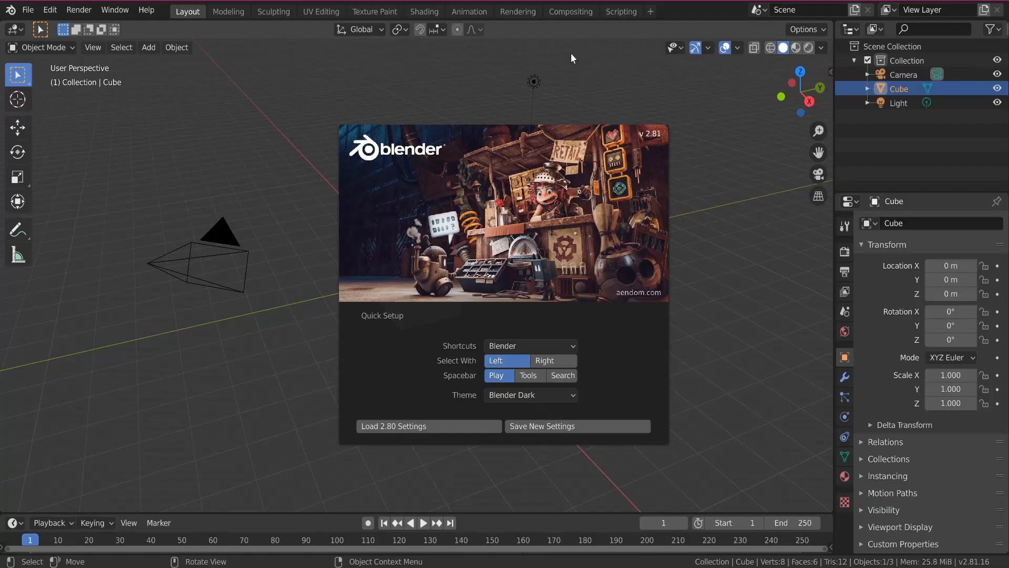
pyautogui.click(719, 169)
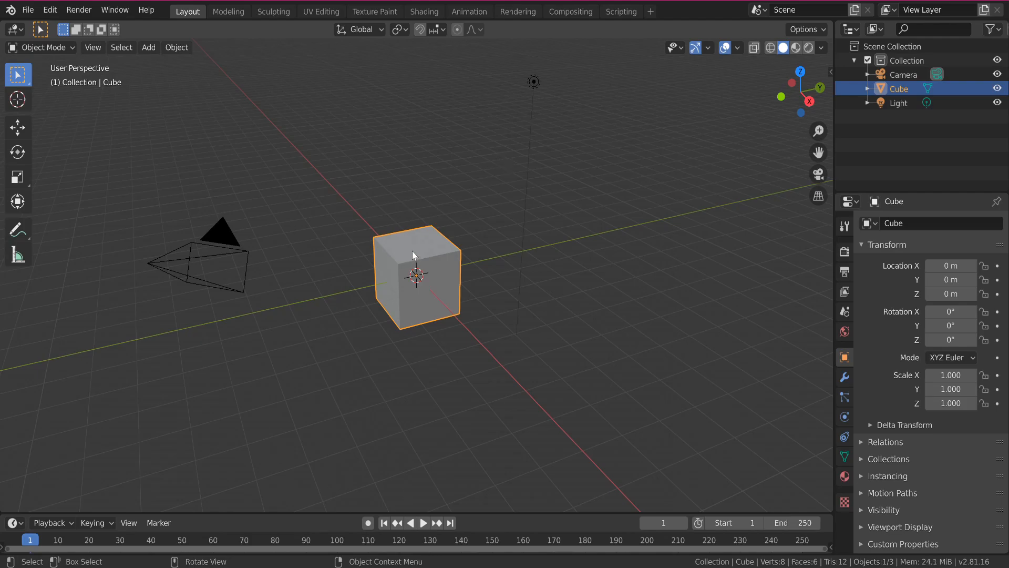
pyautogui.press('Delete')
# Step: Move the light along the Y axis to about -1.45 m and deselect it
pyautogui.click(532, 83)
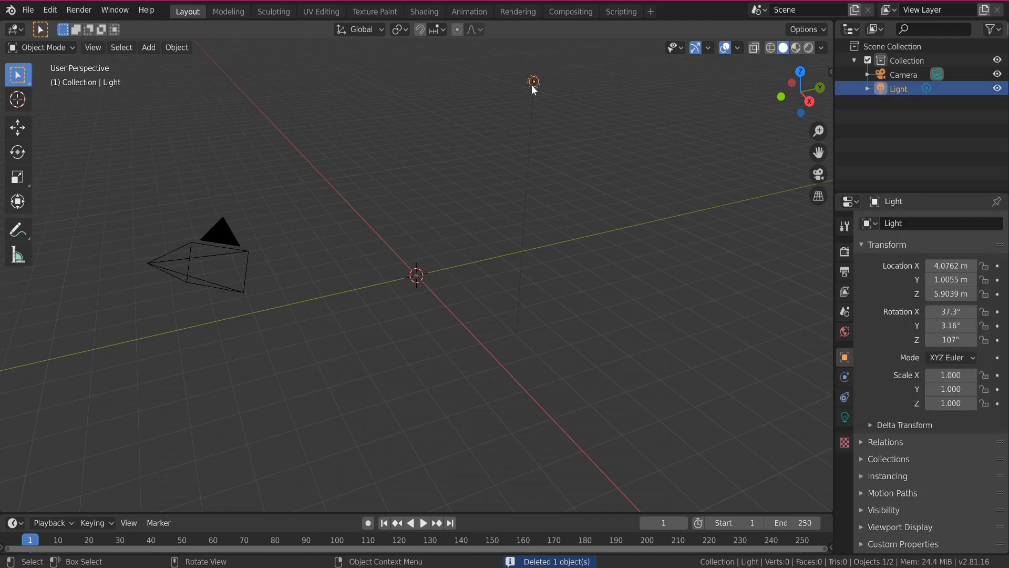
pyautogui.click(16, 126)
pyautogui.moveTo(566, 82); pyautogui.dragTo(468, 126)
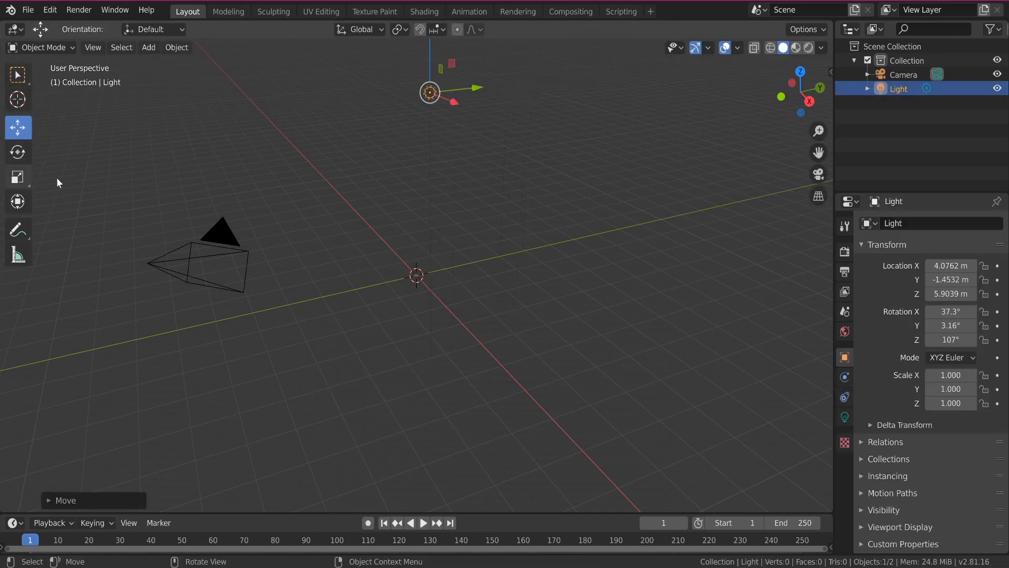
pyautogui.click(212, 158)
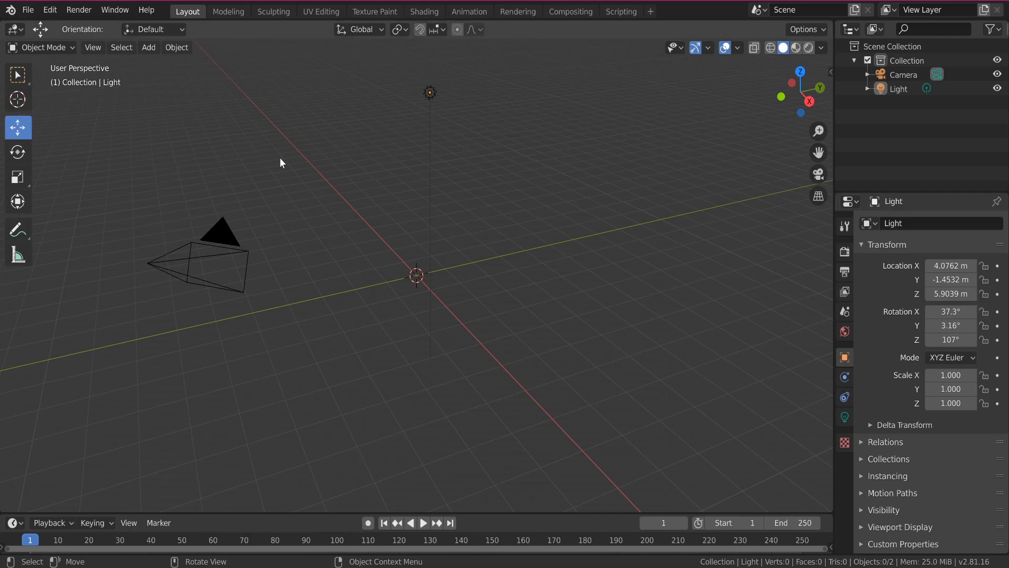
# Step: Add a grid mesh at the world origin and scale it up uniformly to about 6.4
pyautogui.hotkey('shift', 'a')
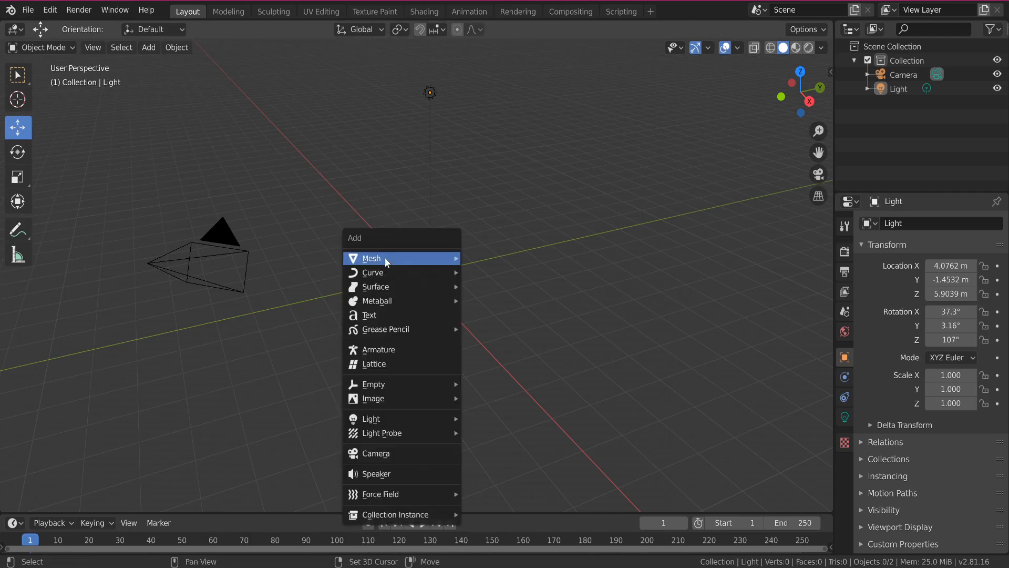
pyautogui.moveTo(384, 257)
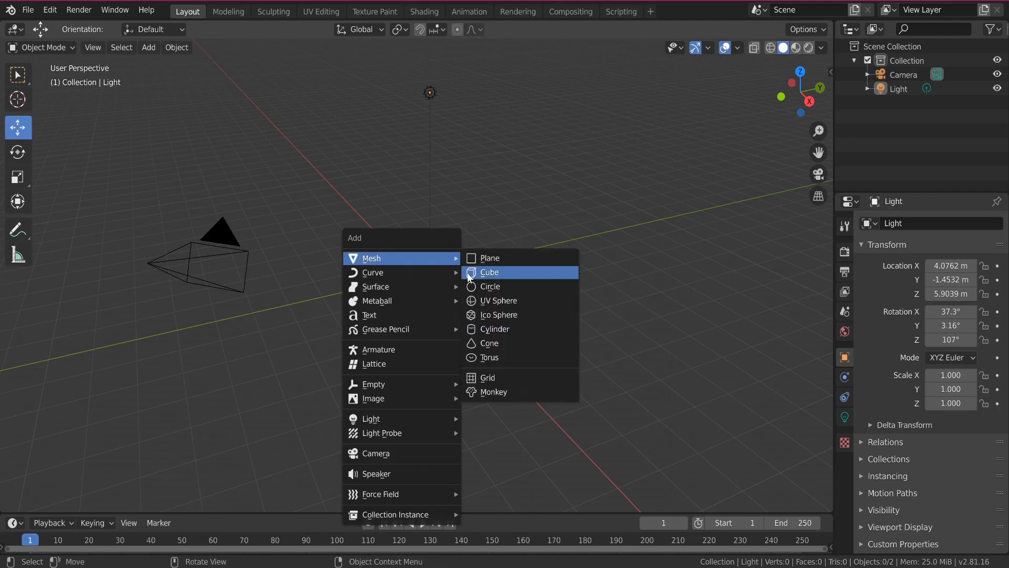
pyautogui.click(489, 375)
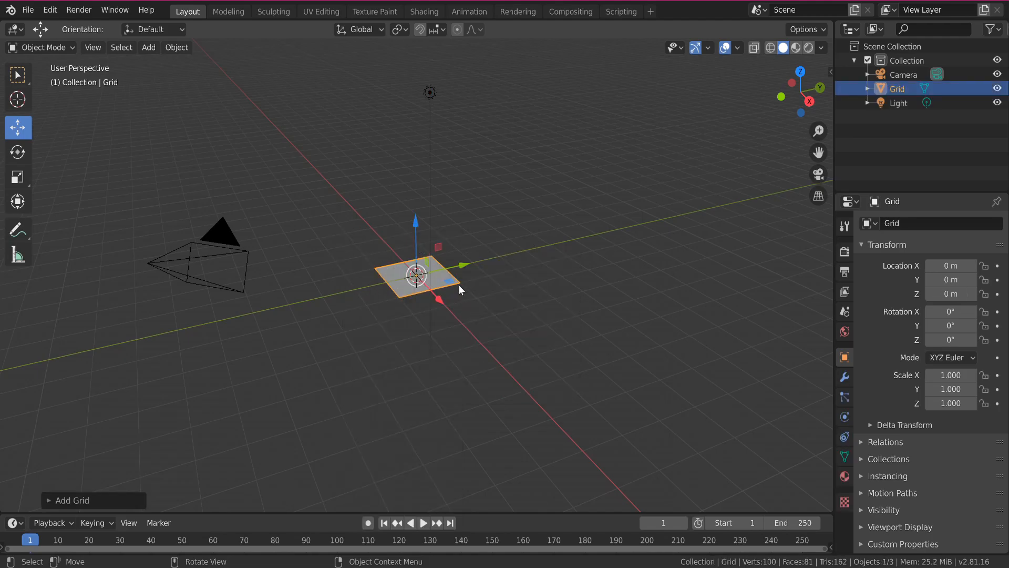
pyautogui.press('s')
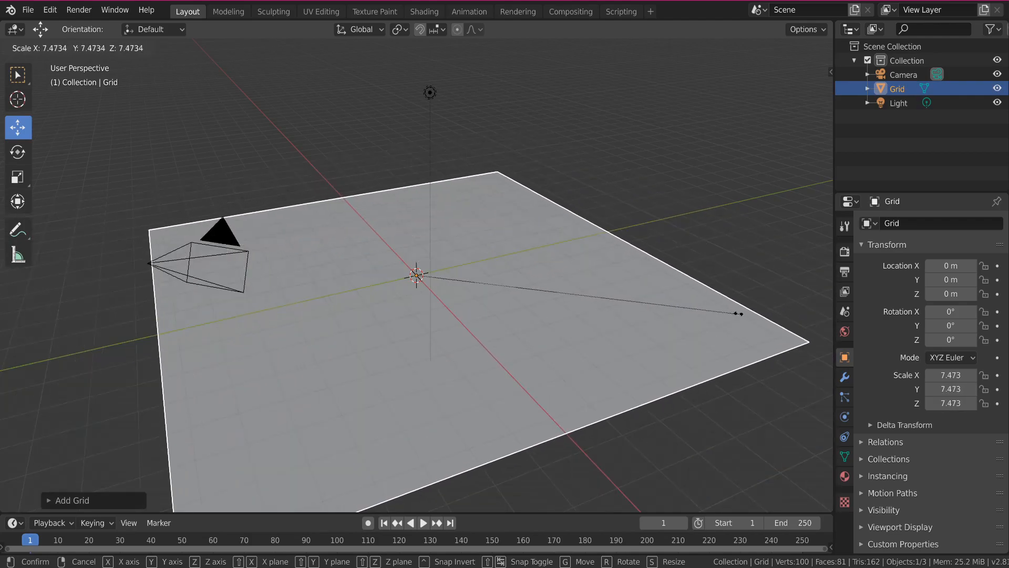
pyautogui.click(695, 304)
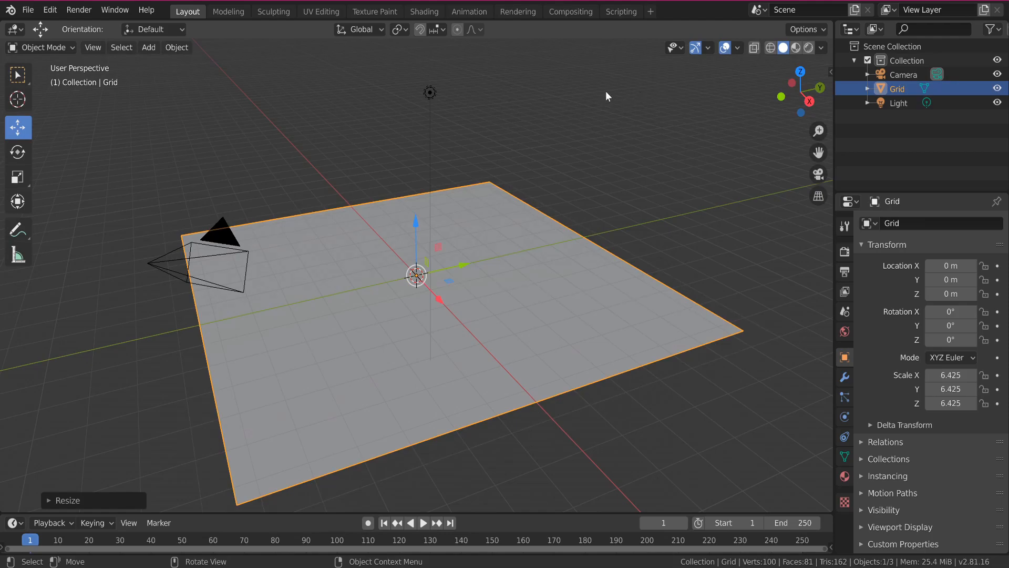
# Step: Add a General Shading workspace and create a new material for the grid
pyautogui.click(655, 8)
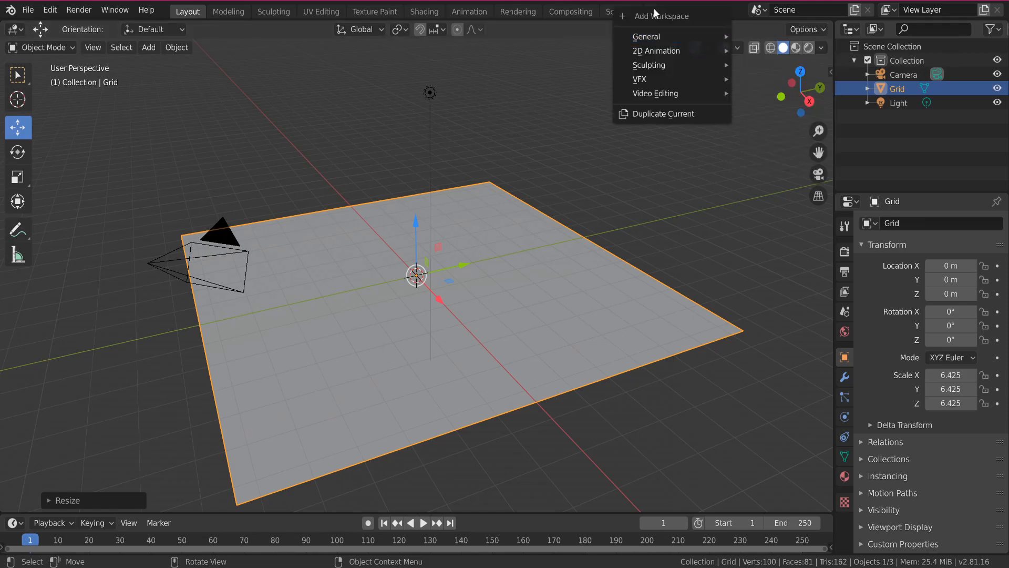
pyautogui.moveTo(652, 41)
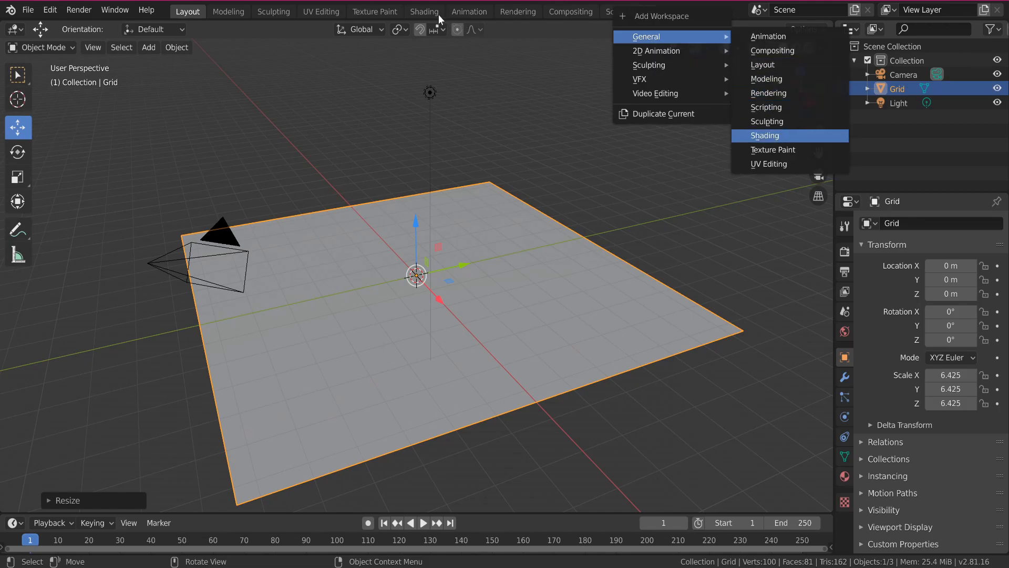
pyautogui.press('Return')
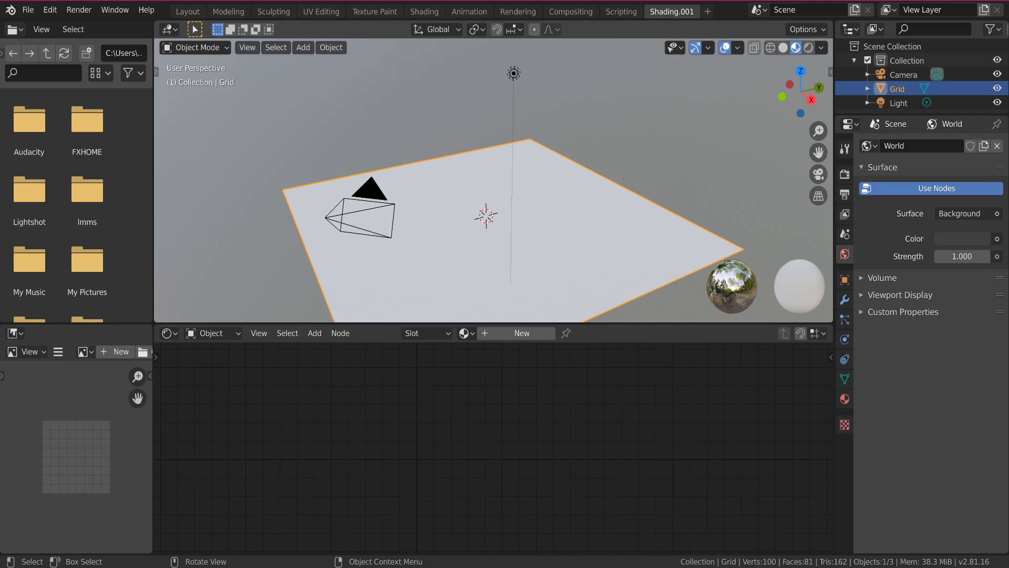
pyautogui.scroll(3, 417, 477)
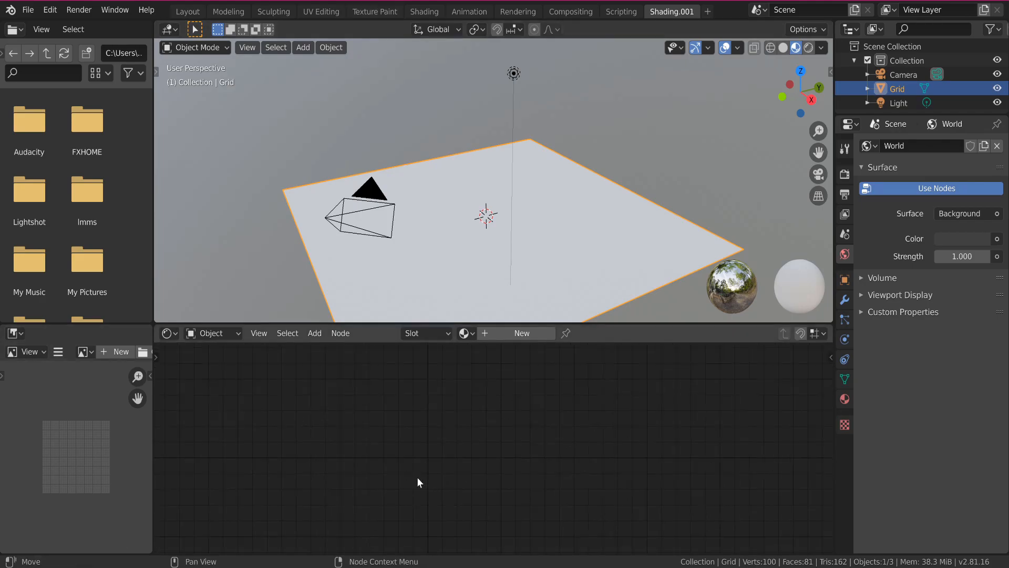
pyautogui.click(513, 335)
pyautogui.scroll(-6, 397, 450)
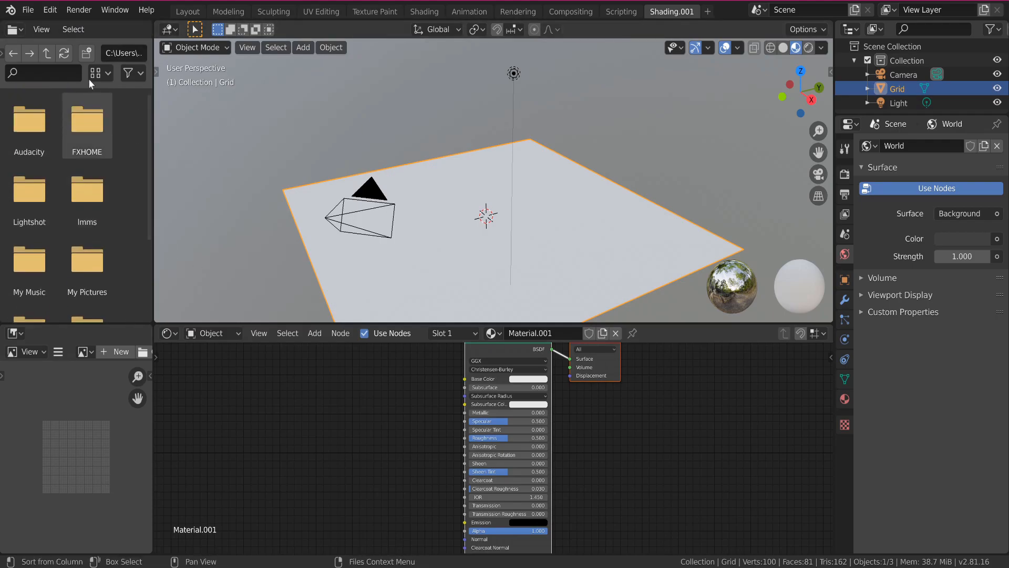
# Step: Browse from the user folder through Desktop and Tutorial to the Wood Floor texture folder in the file browser
pyautogui.click(45, 55)
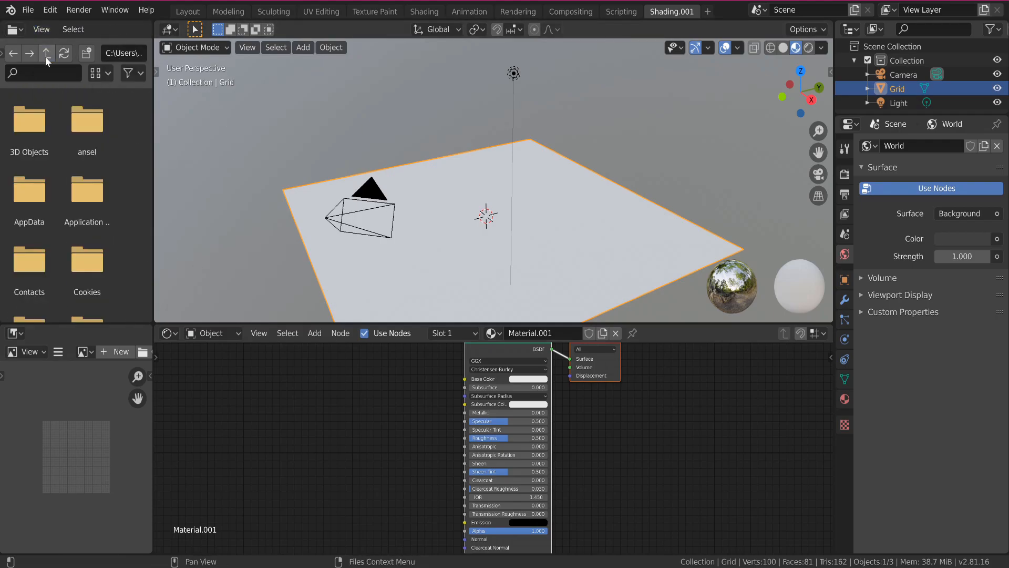
pyautogui.scroll(-3, 58, 147)
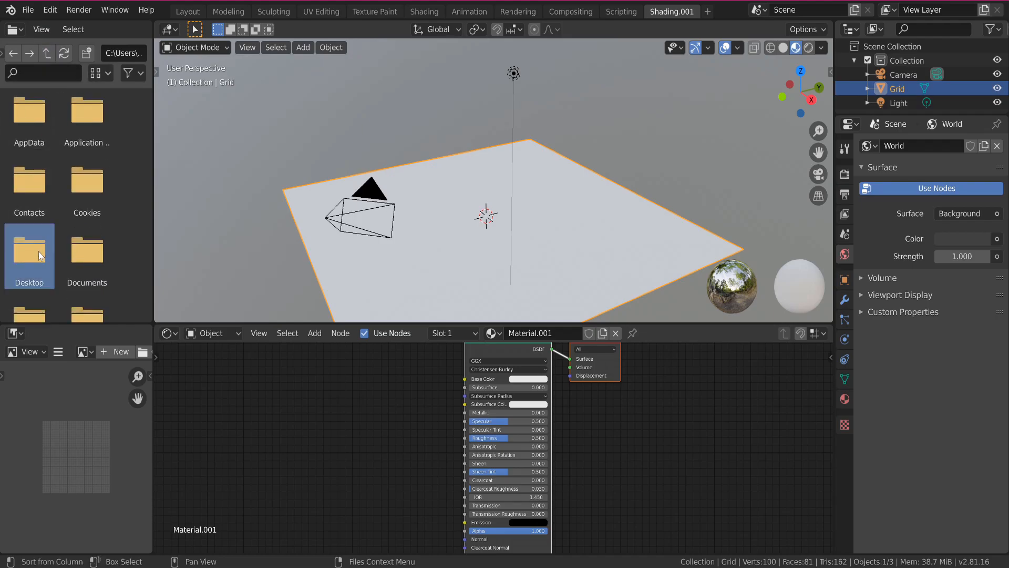
pyautogui.scroll(-5, 29, 138)
pyautogui.scroll(-6, 43, 157)
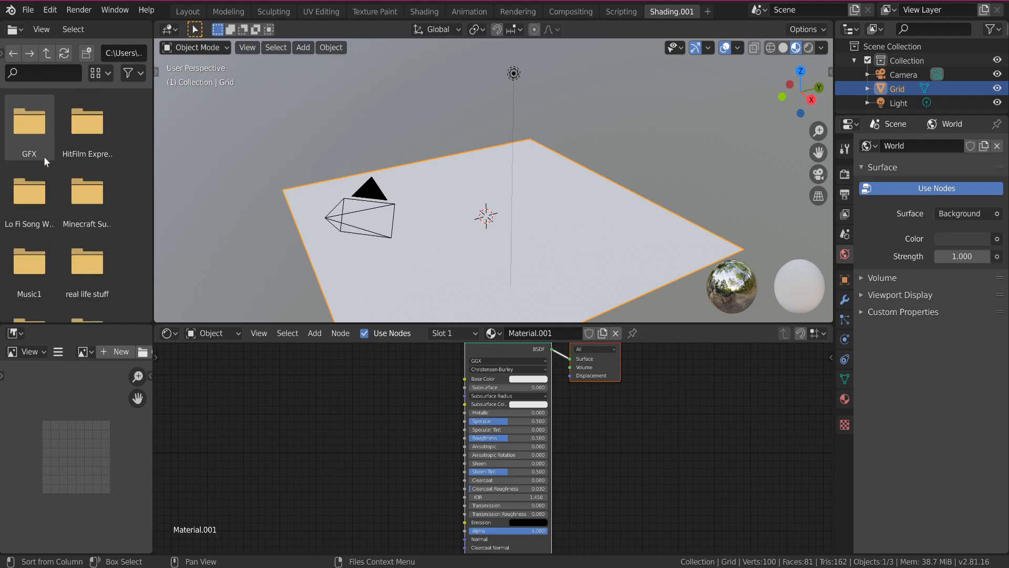
pyautogui.scroll(-2, 46, 166)
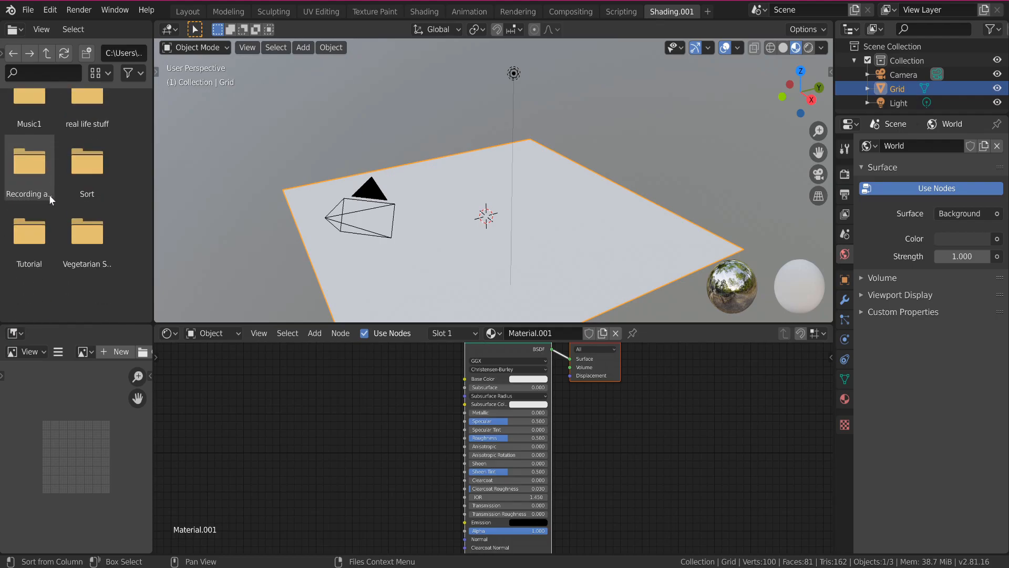
pyautogui.click(37, 225)
pyautogui.doubleClick(37, 225)
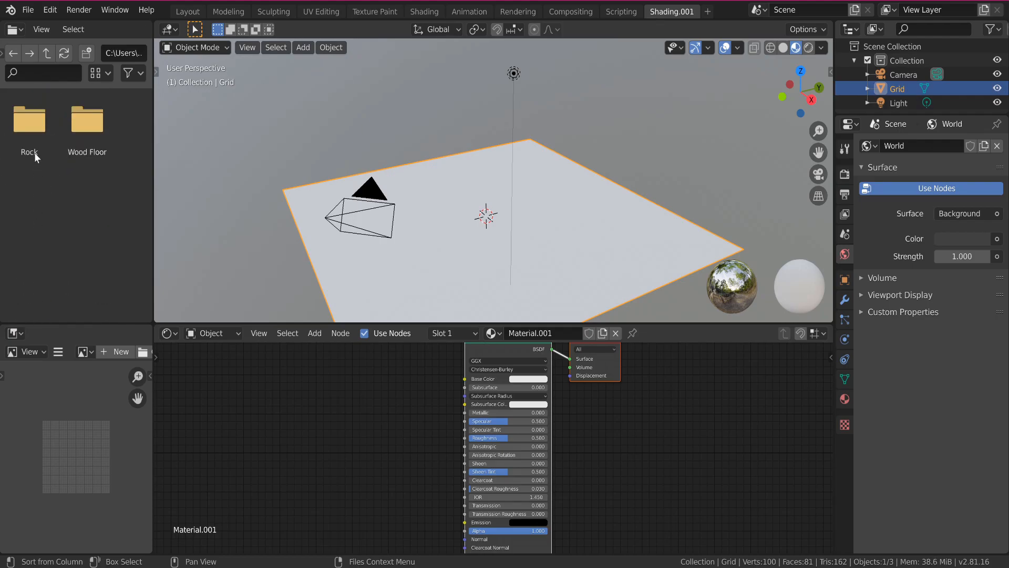
pyautogui.doubleClick(84, 119)
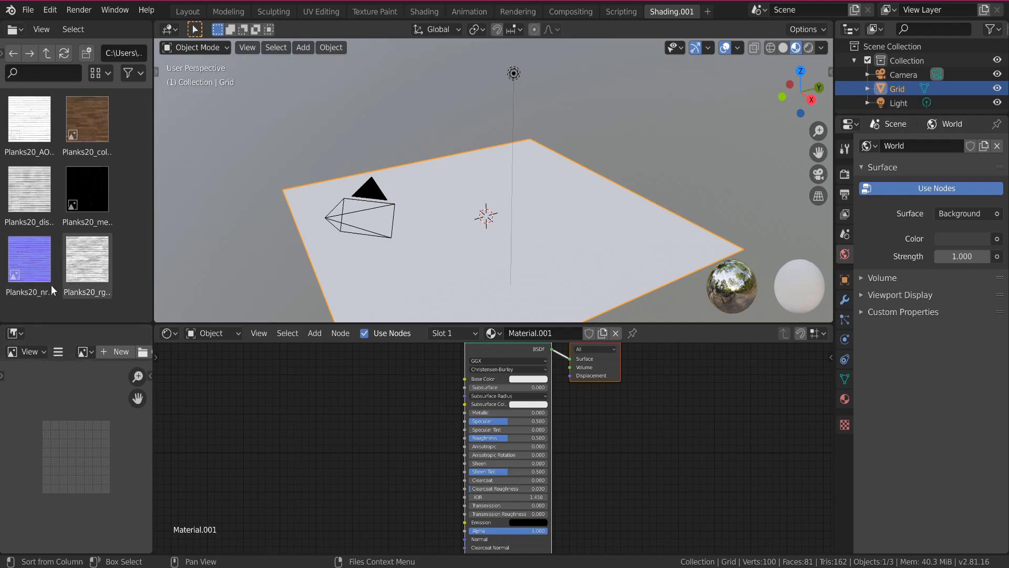
# Step: Add Planks20_col.jpg as an image texture node, connect its Color to the Principled BSDF's Base Color and collapse the node
pyautogui.click(93, 126)
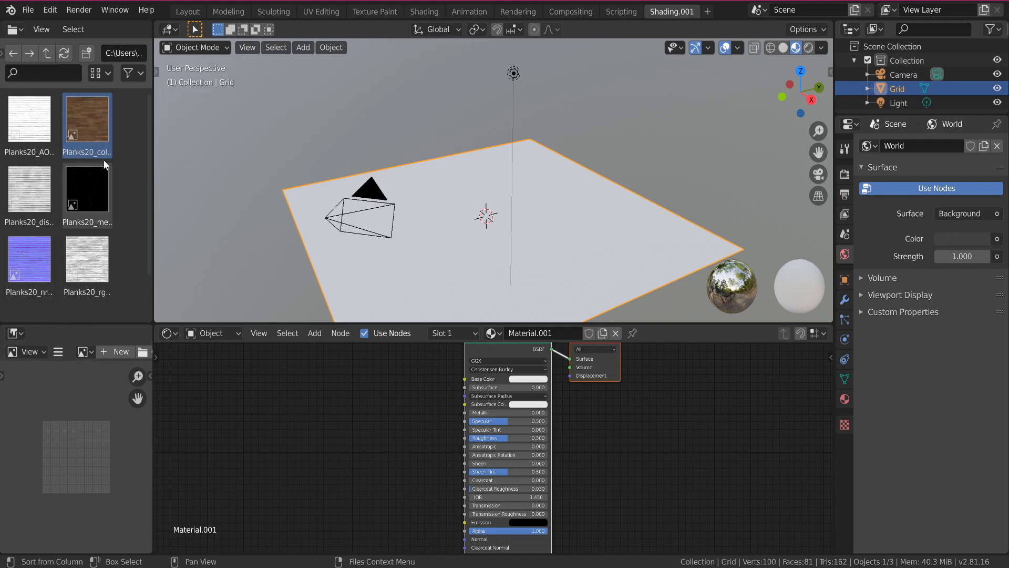
pyautogui.moveTo(67, 147); pyautogui.dragTo(347, 369)
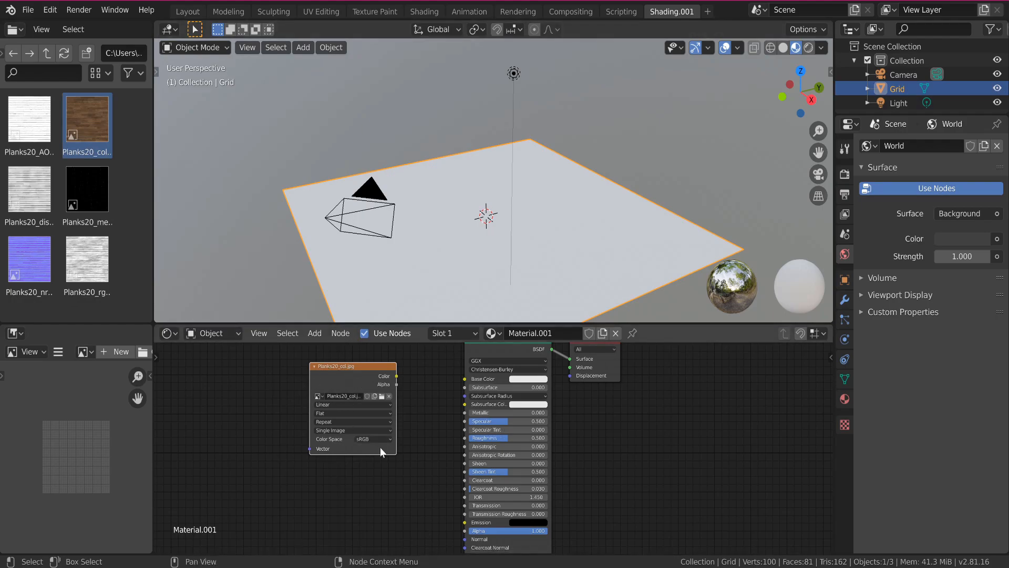
pyautogui.moveTo(373, 369); pyautogui.dragTo(384, 365)
pyautogui.scroll(5, 414, 406)
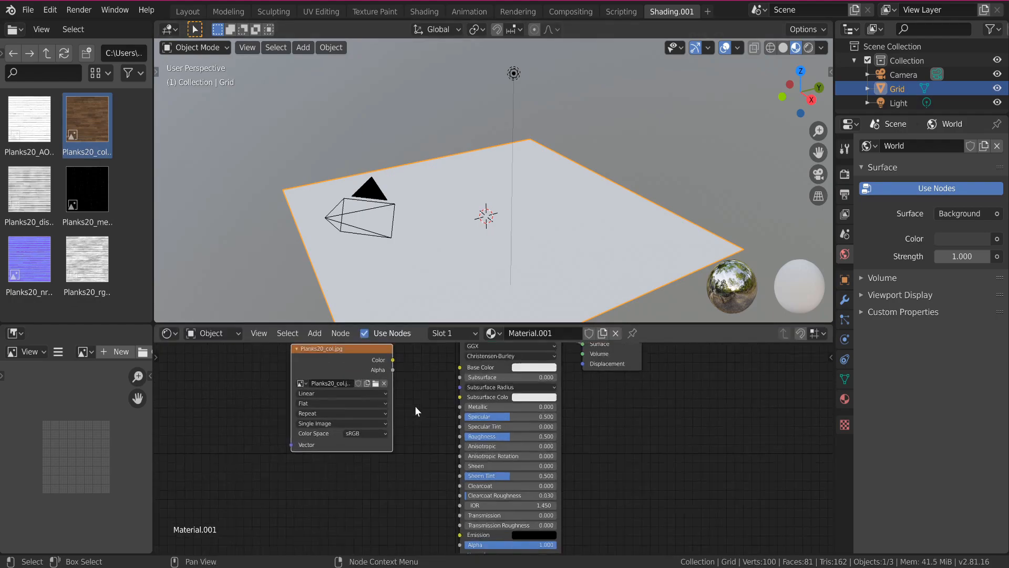
pyautogui.moveTo(829, 446); pyautogui.dragTo(828, 426)
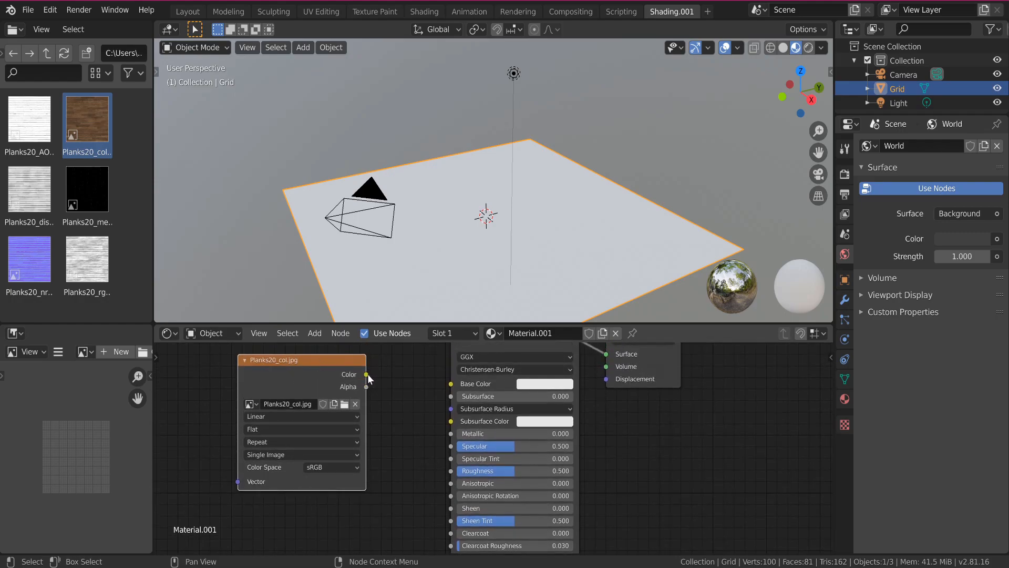
pyautogui.moveTo(367, 374); pyautogui.dragTo(452, 387)
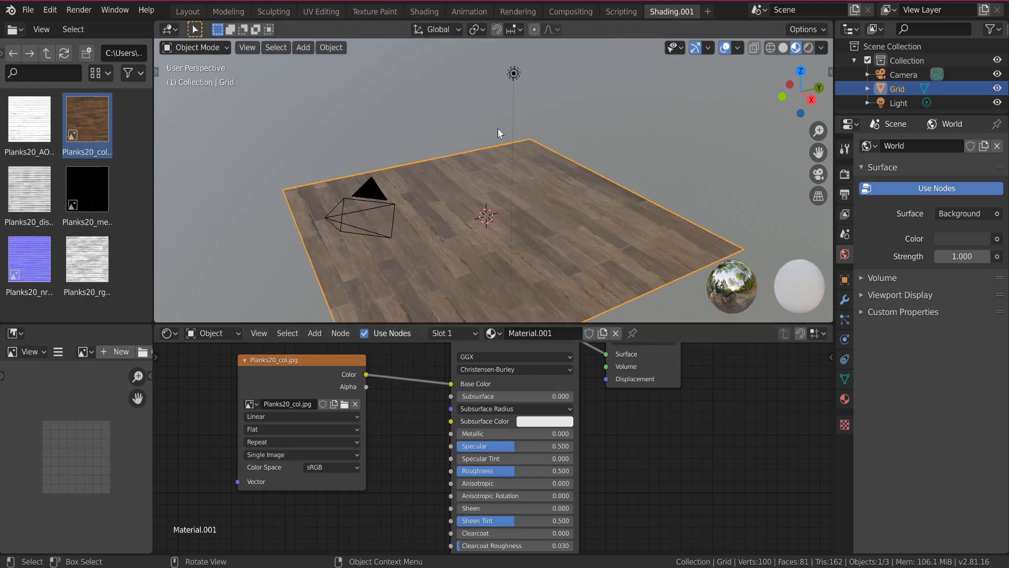
pyautogui.click(245, 361)
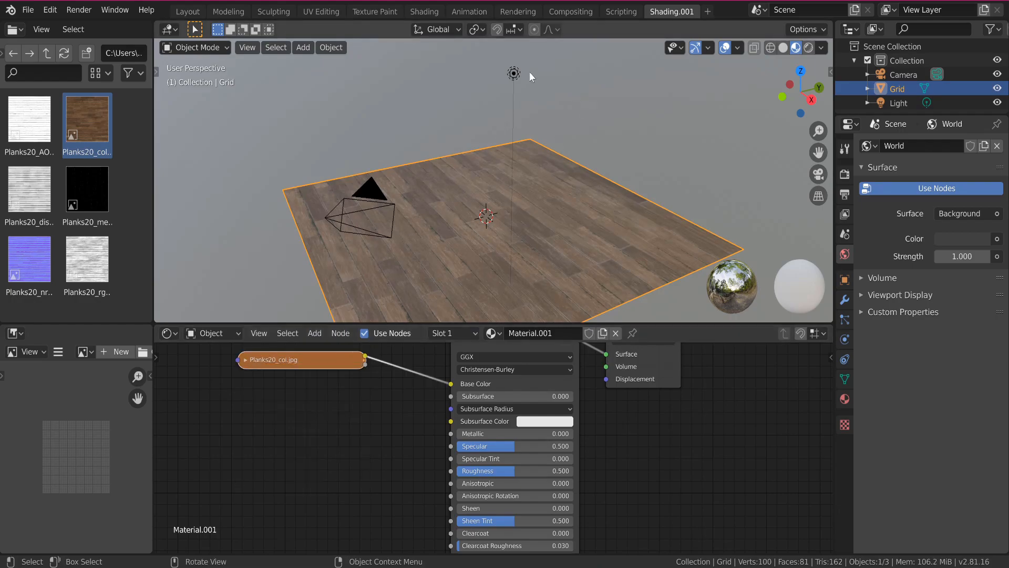
pyautogui.click(515, 73)
pyautogui.click(572, 115)
pyautogui.click(572, 185)
# Step: Add Planks20_rgh.jpg as an image texture node beside the Principled BSDF, just below the colour texture
pyautogui.scroll(-2, 394, 456)
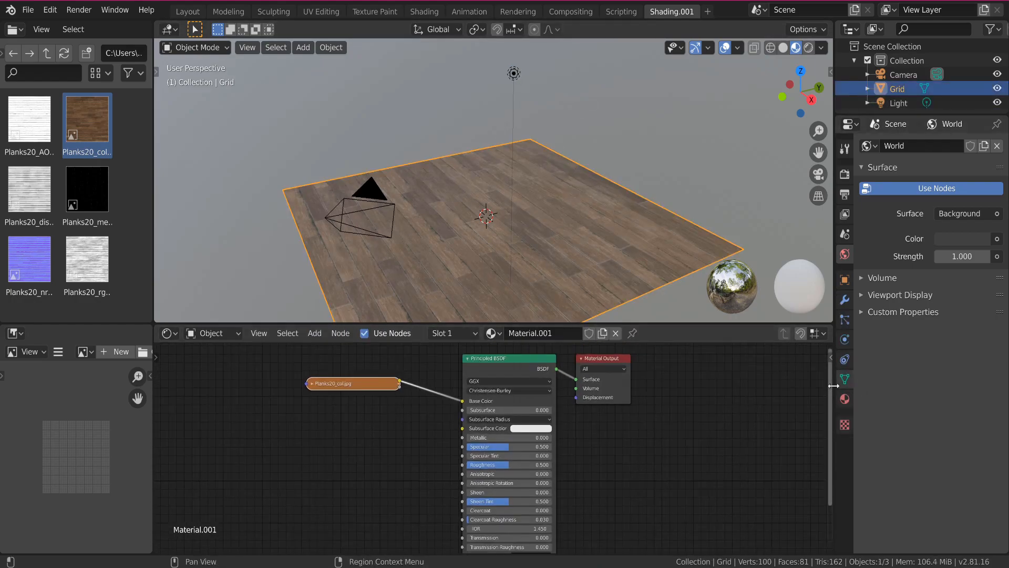
pyautogui.moveTo(830, 386); pyautogui.dragTo(828, 430)
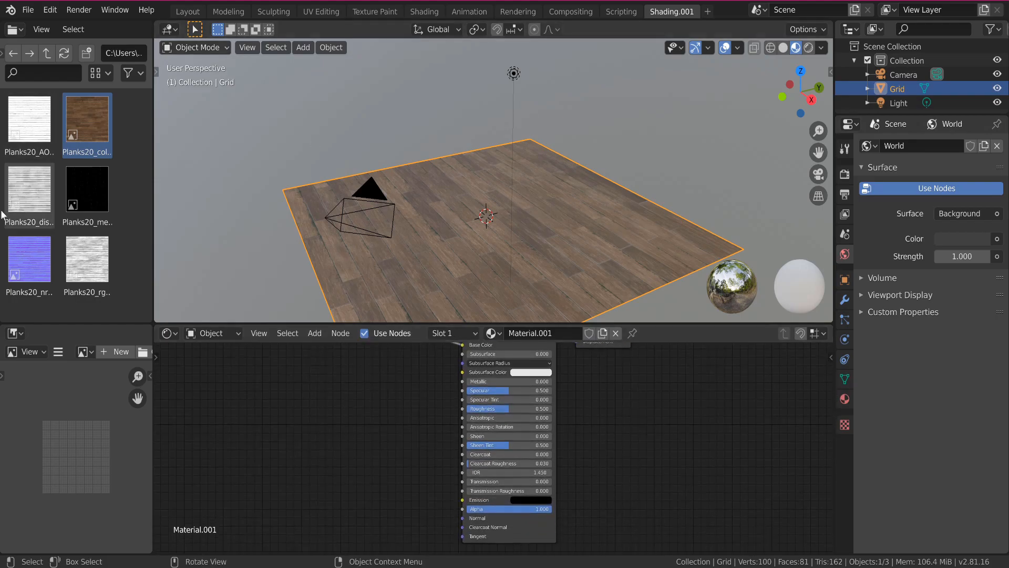
pyautogui.click(95, 248)
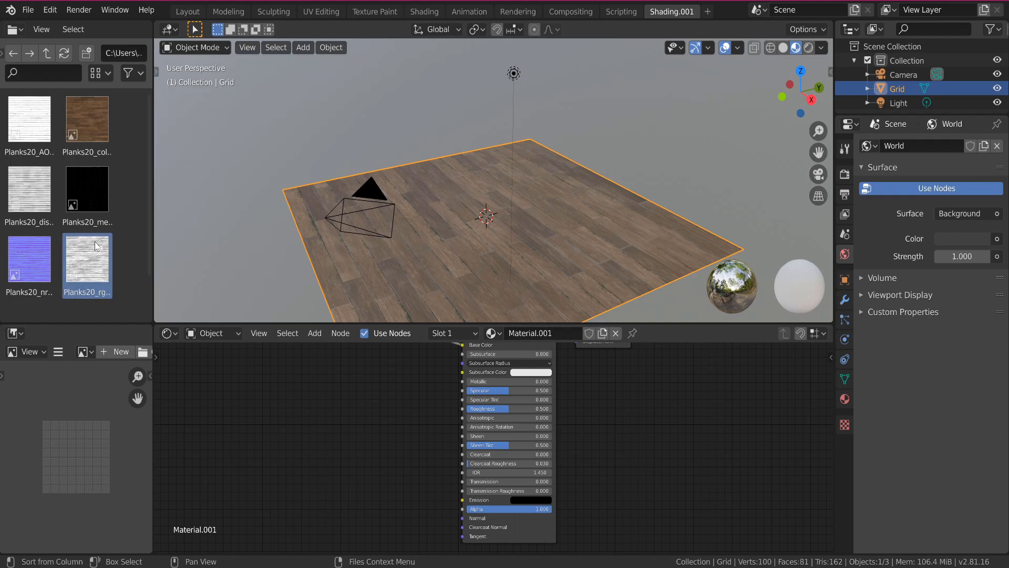
pyautogui.moveTo(96, 246); pyautogui.dragTo(339, 420)
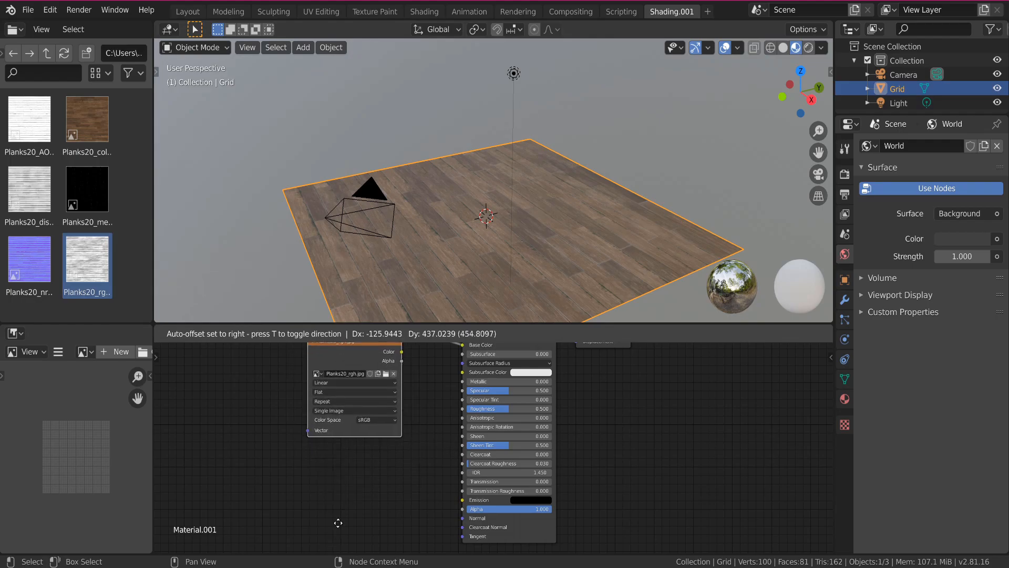
pyautogui.click(319, 345)
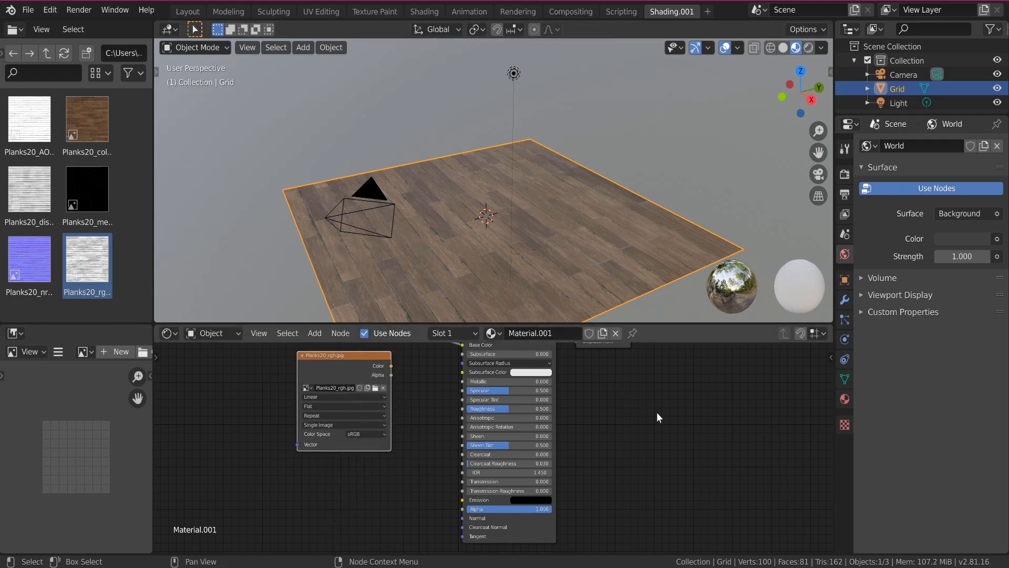
pyautogui.scroll(-2, 584, 408)
pyautogui.moveTo(396, 377); pyautogui.dragTo(374, 367)
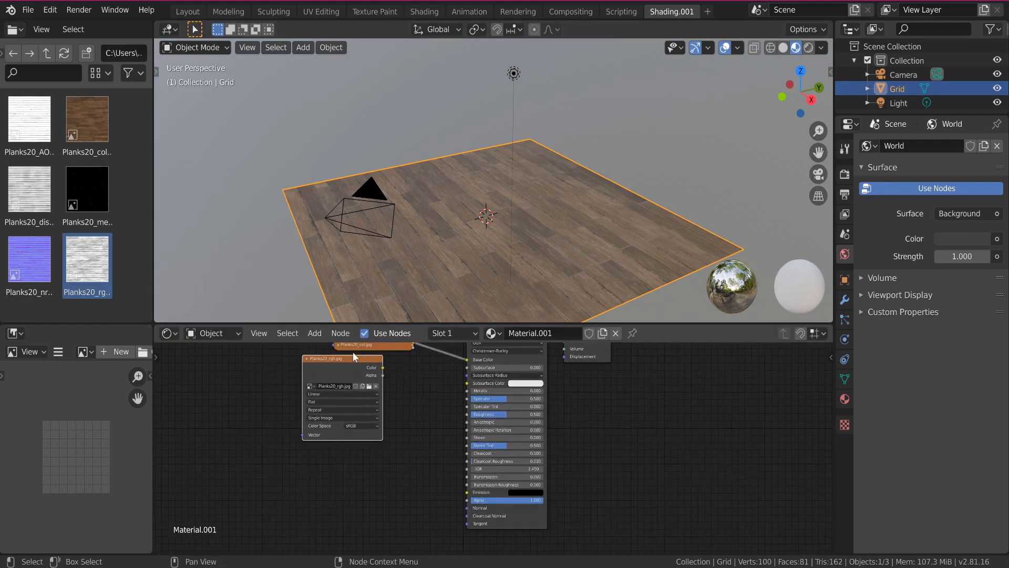
# Step: Add a Gamma node and route the Planks20_rgh.jpg Color through it into the Principled BSDF's Roughness
pyautogui.click(310, 334)
pyautogui.click(310, 338)
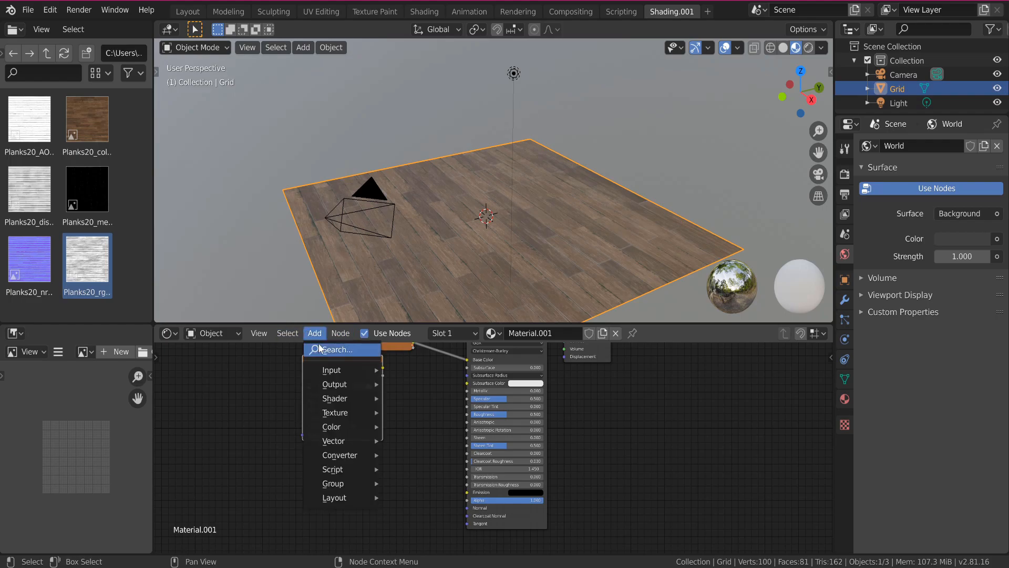
pyautogui.click(319, 348)
pyautogui.write('gamma')
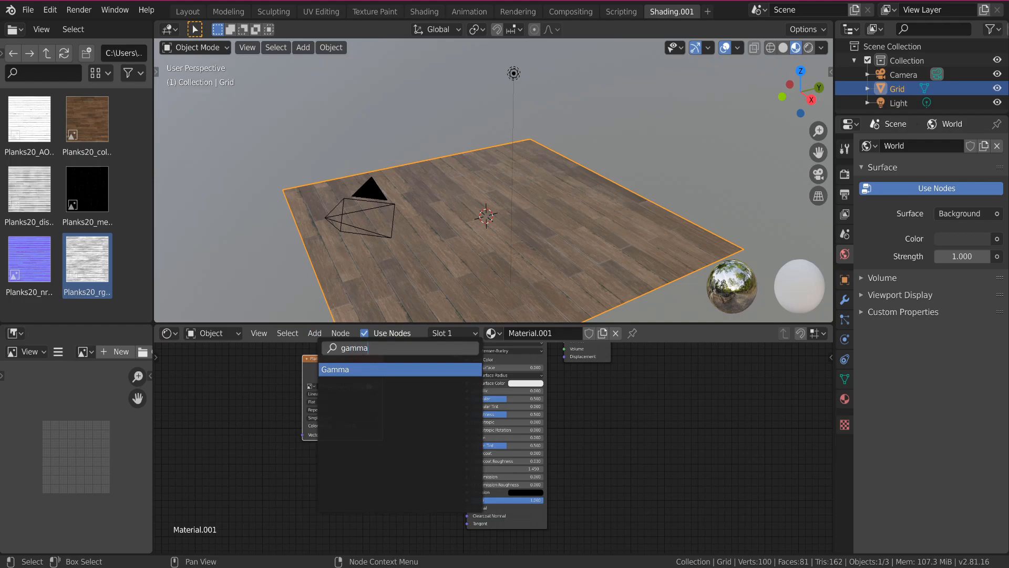
pyautogui.press('Return')
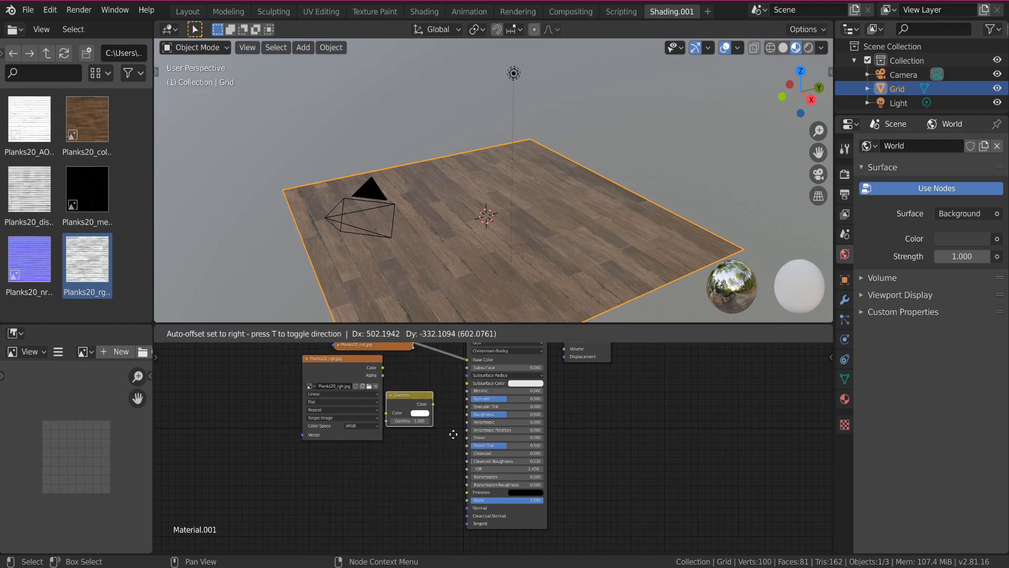
pyautogui.click(469, 419)
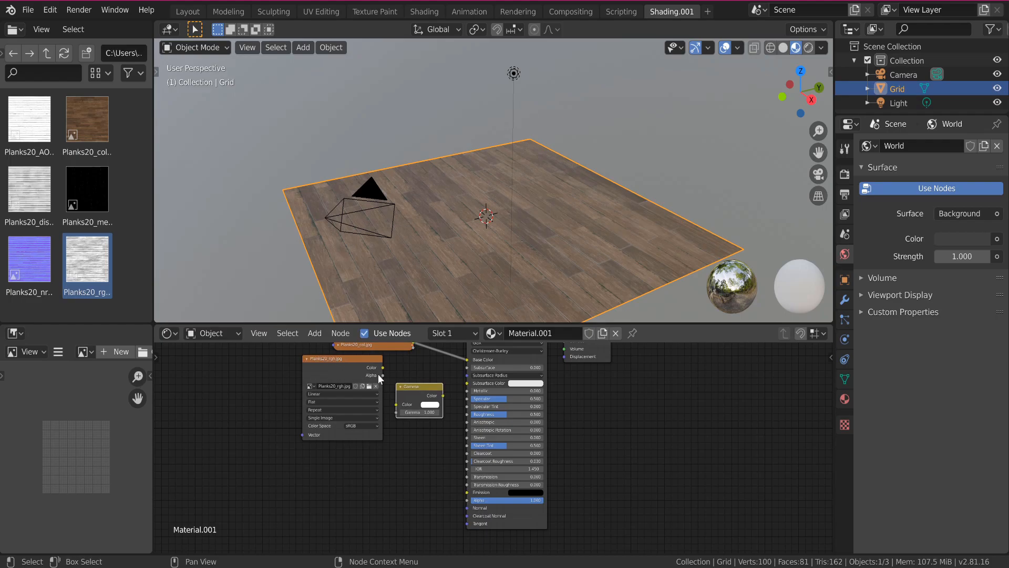
pyautogui.moveTo(380, 367); pyautogui.dragTo(395, 406)
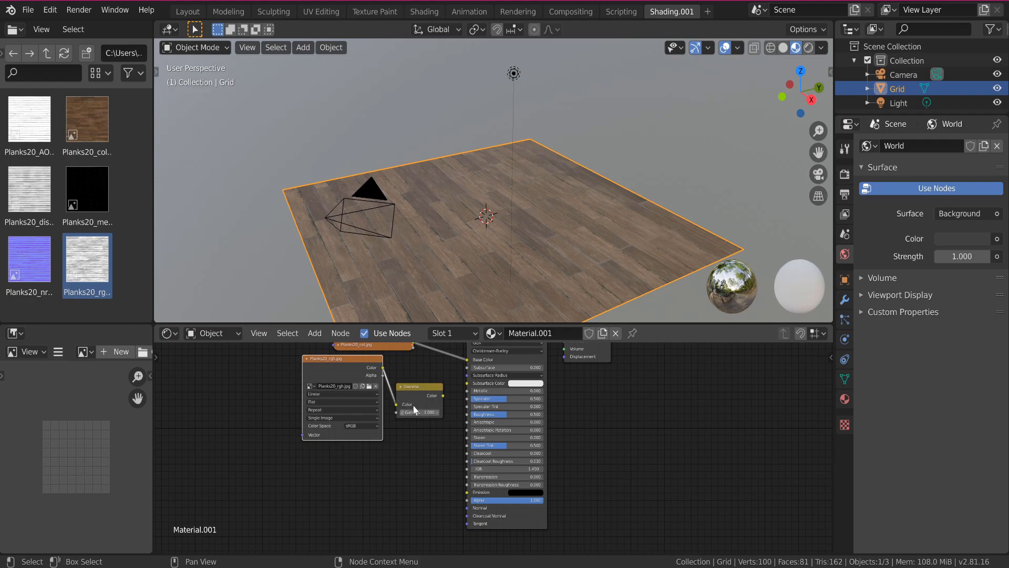
pyautogui.moveTo(443, 396); pyautogui.dragTo(468, 415)
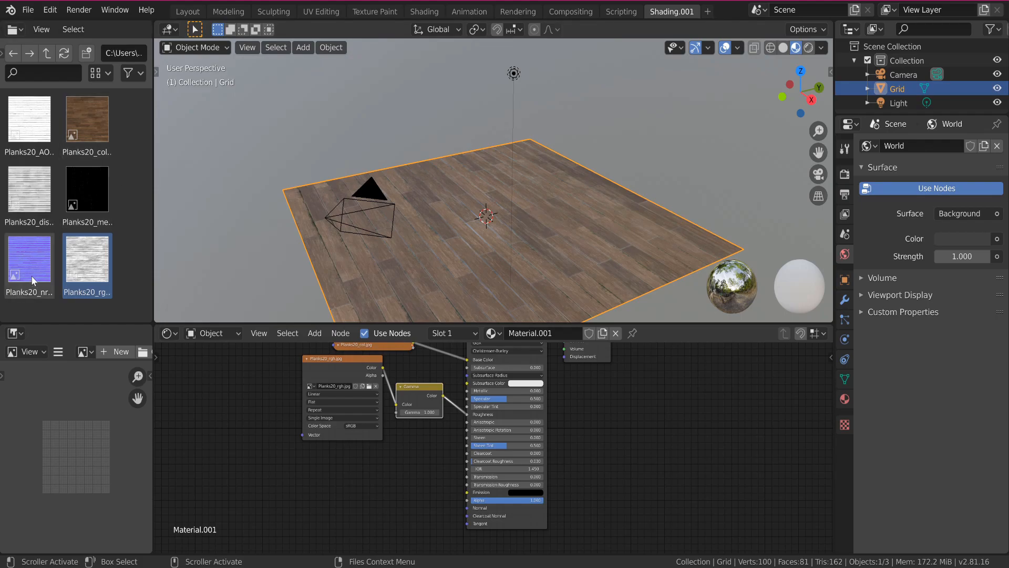
# Step: Add Planks20_nrm.jpg and Planks20_disp.jpg as image texture nodes below the roughness texture
pyautogui.scroll(1, 389, 445)
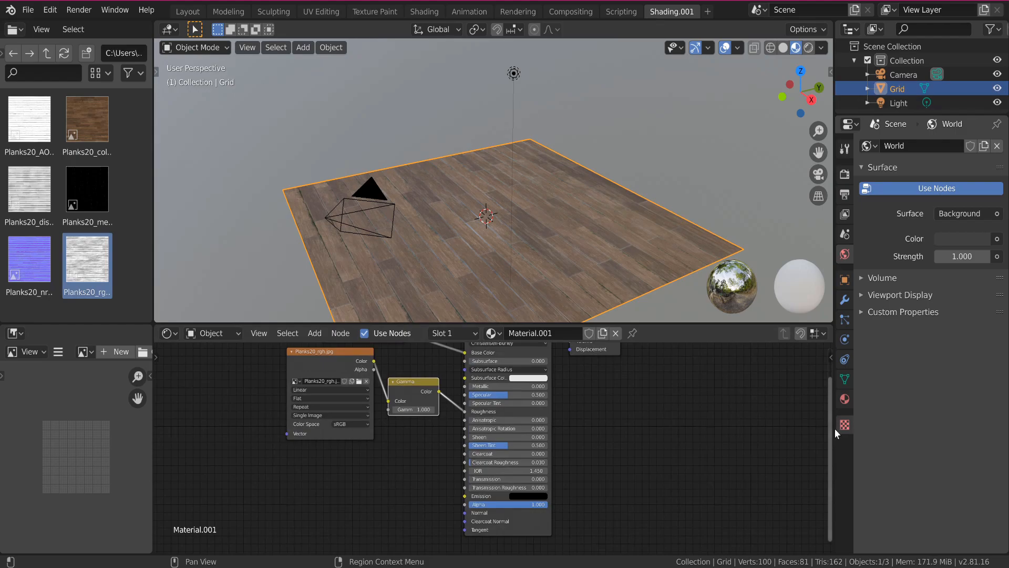
pyautogui.moveTo(831, 428); pyautogui.dragTo(817, 488)
pyautogui.scroll(3, 514, 488)
pyautogui.scroll(-2, 514, 492)
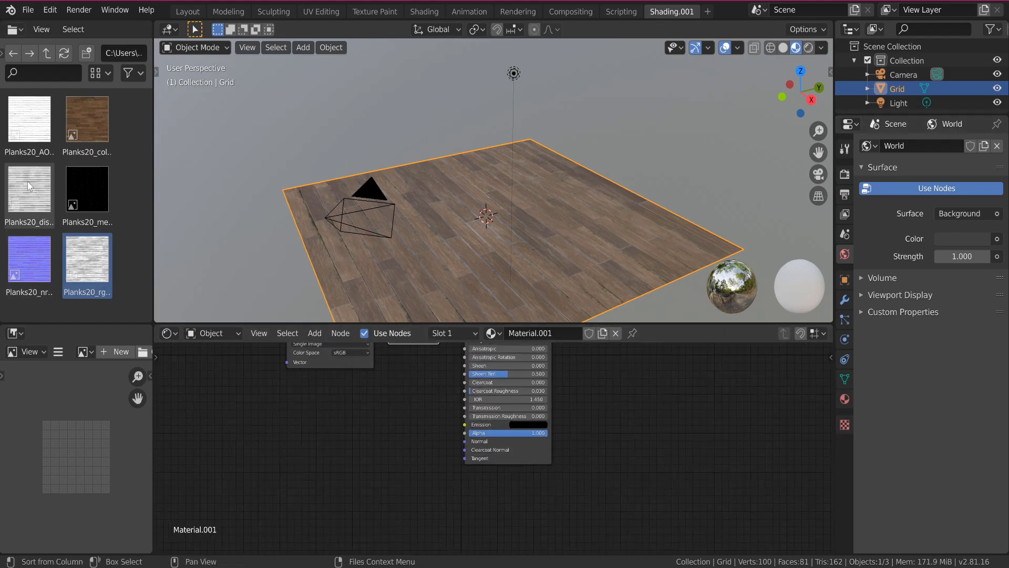
pyautogui.click(32, 226)
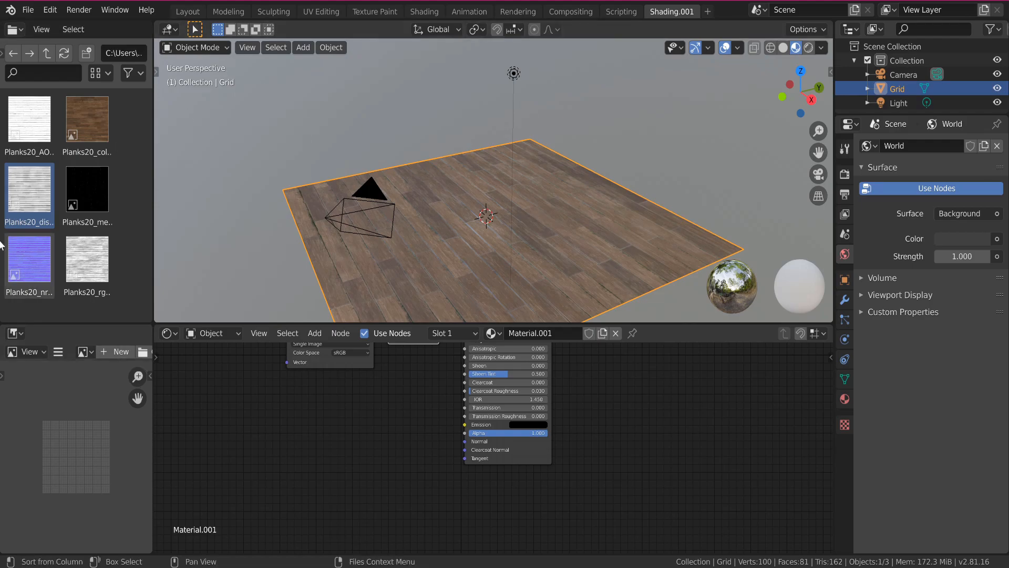
pyautogui.click(130, 265)
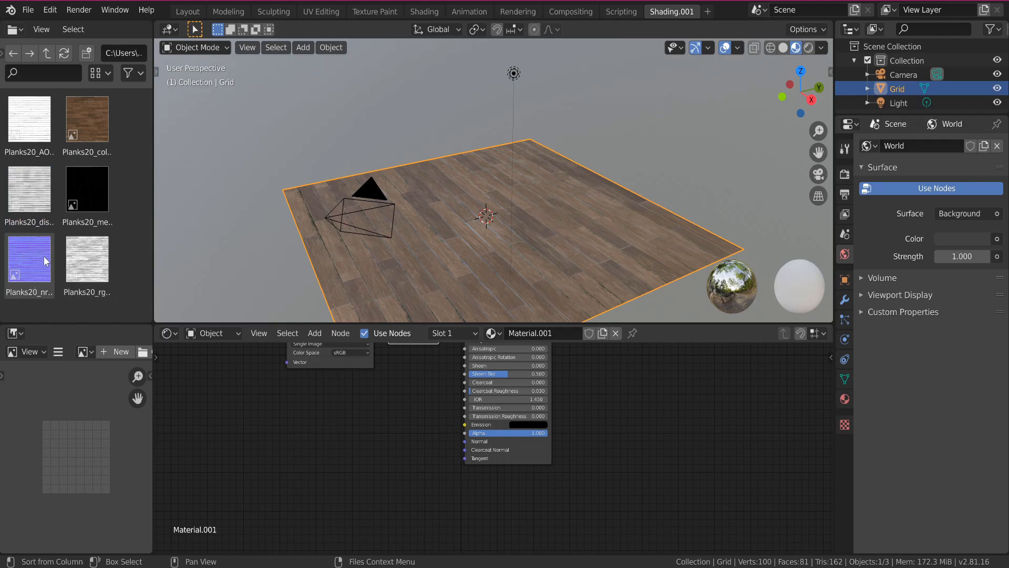
pyautogui.moveTo(43, 257); pyautogui.dragTo(257, 448)
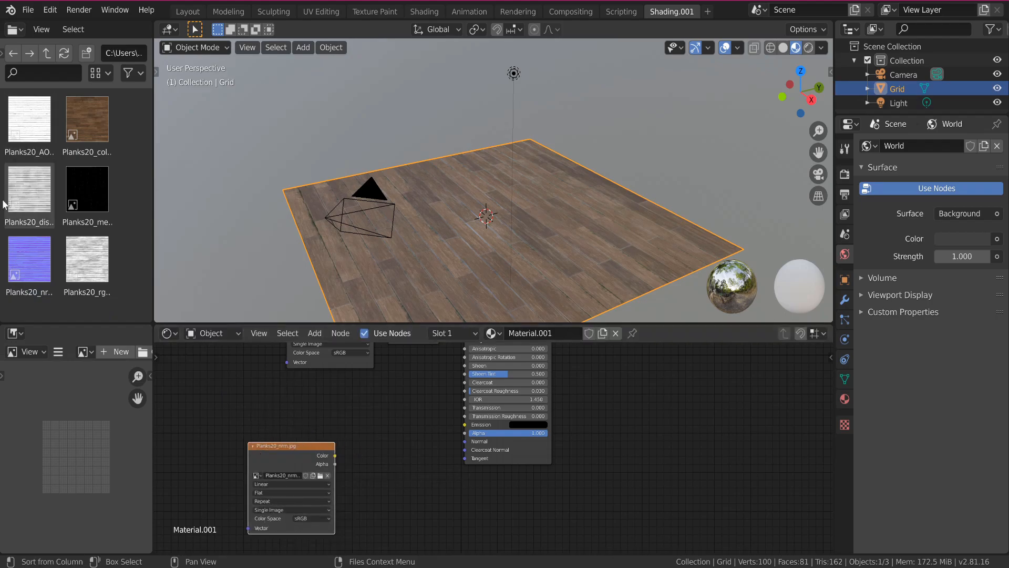
pyautogui.moveTo(29, 207); pyautogui.dragTo(225, 362)
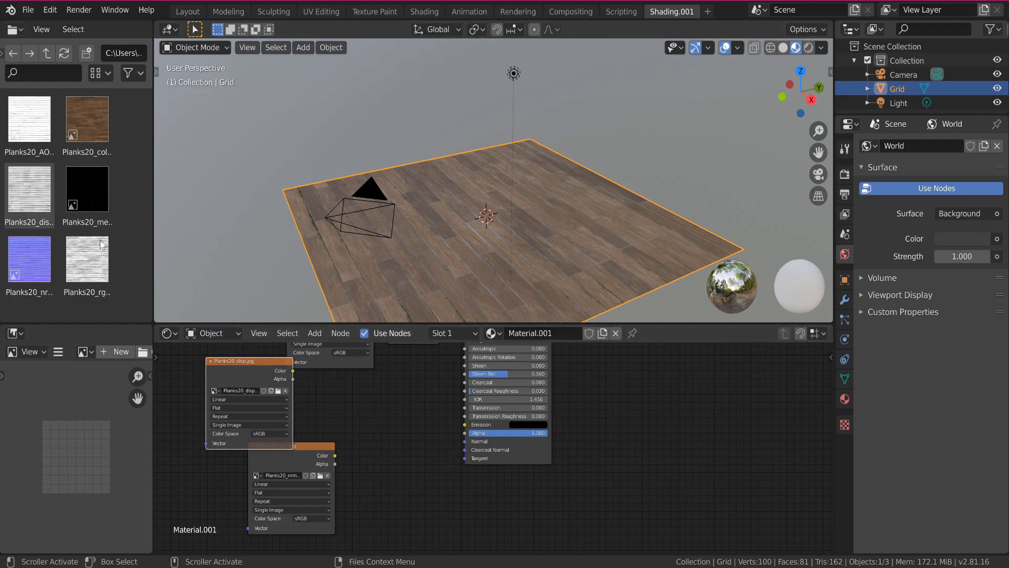
# Step: Set the color space of the Planks20_disp.jpg and Planks20_nrm.jpg texture nodes to Non-Color
pyautogui.click(260, 437)
pyautogui.click(263, 466)
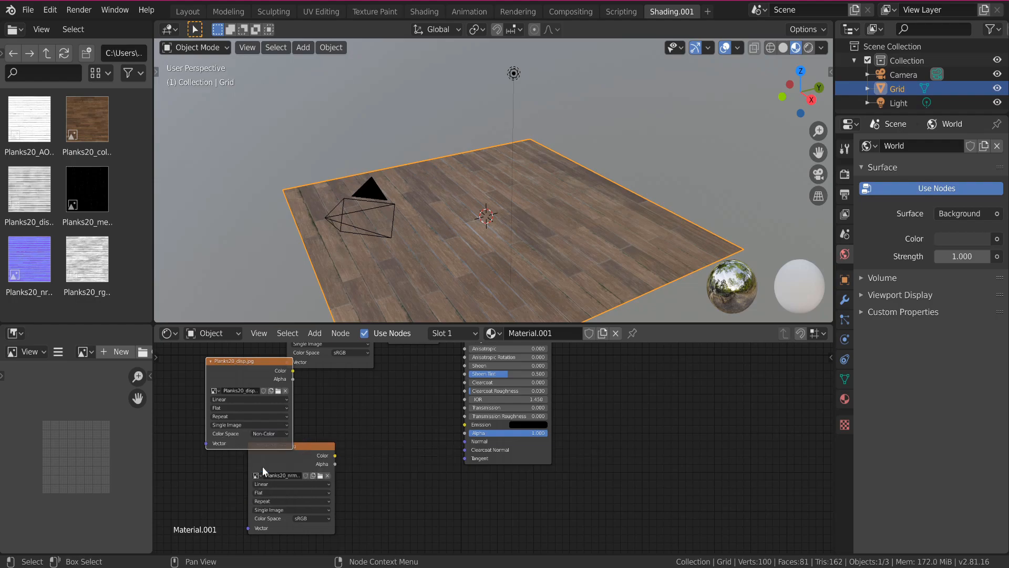
pyautogui.click(305, 519)
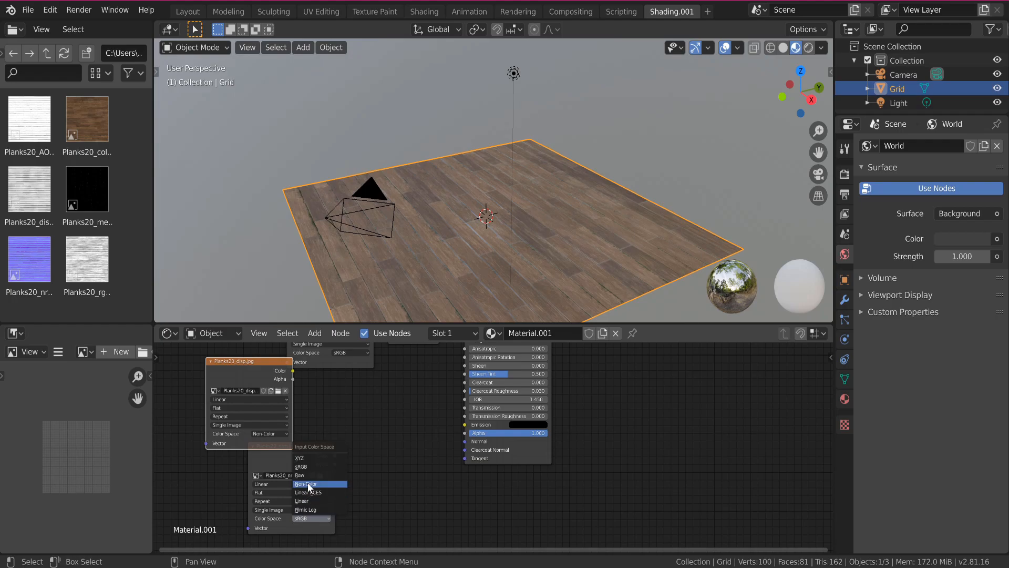
pyautogui.click(308, 484)
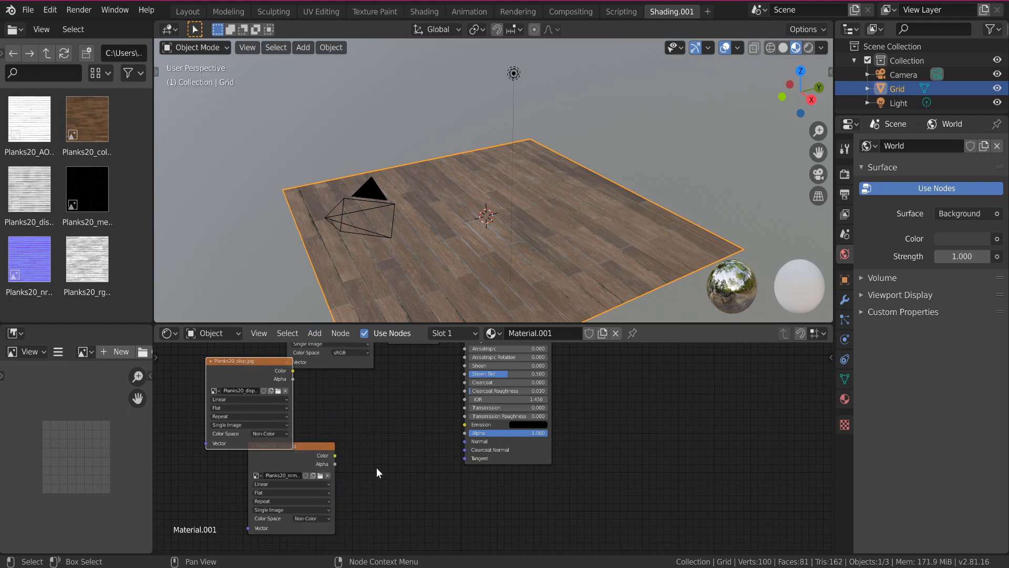
# Step: Add a Normal Map node beside the Planks20_nrm.jpg texture node
pyautogui.click(314, 336)
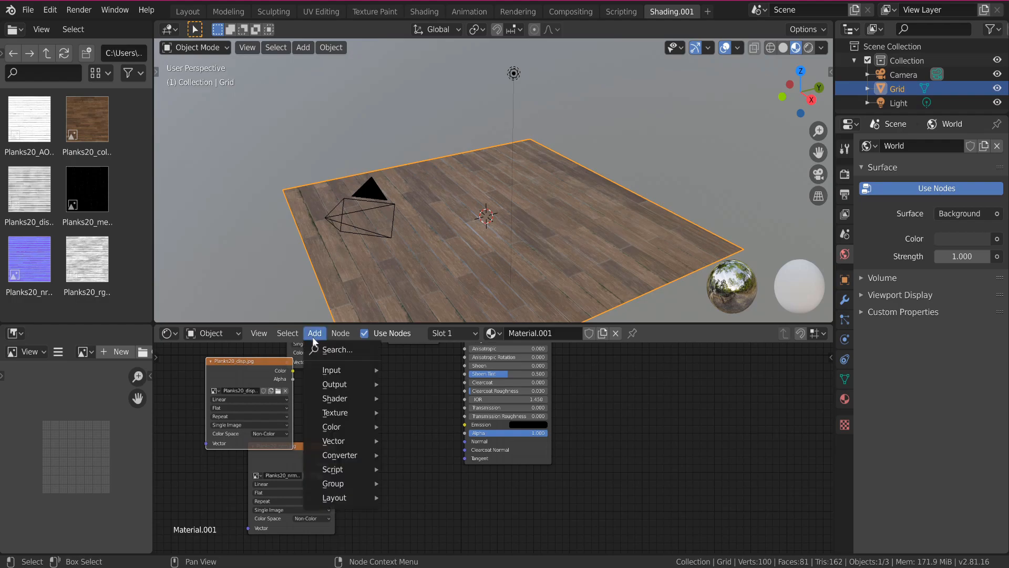
pyautogui.click(318, 351)
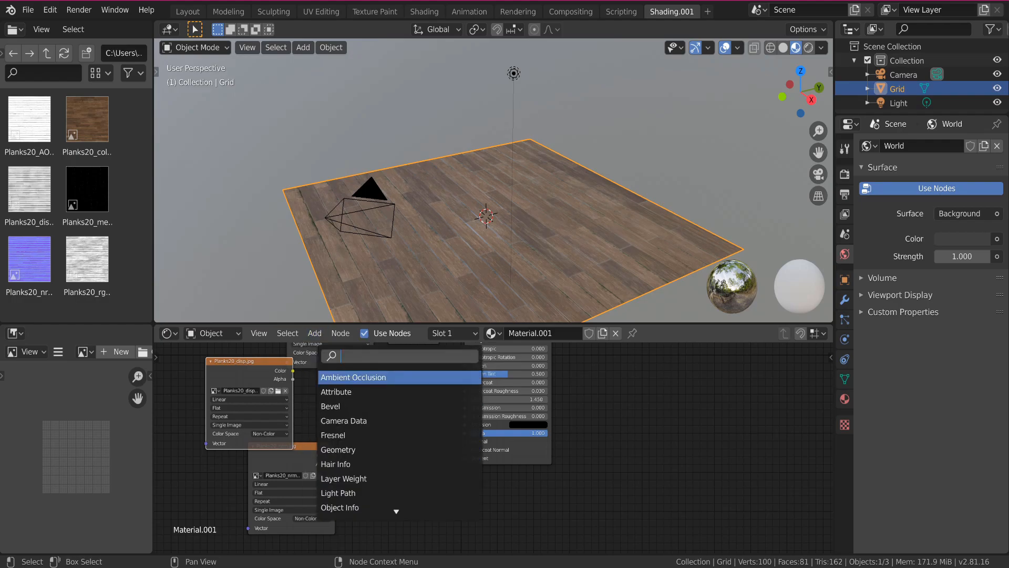
pyautogui.write('nor')
pyautogui.press('Down')
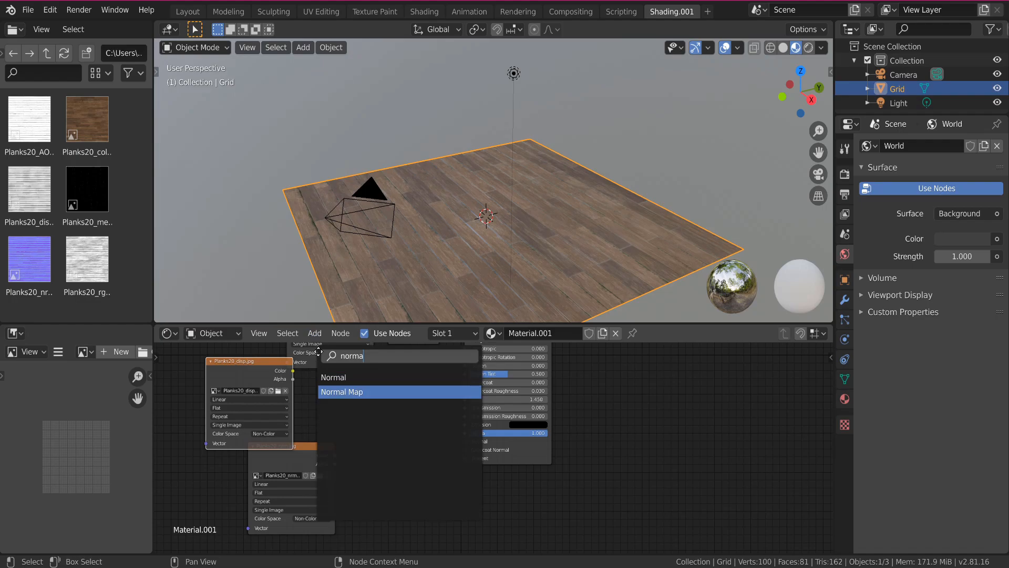
pyautogui.press('Return')
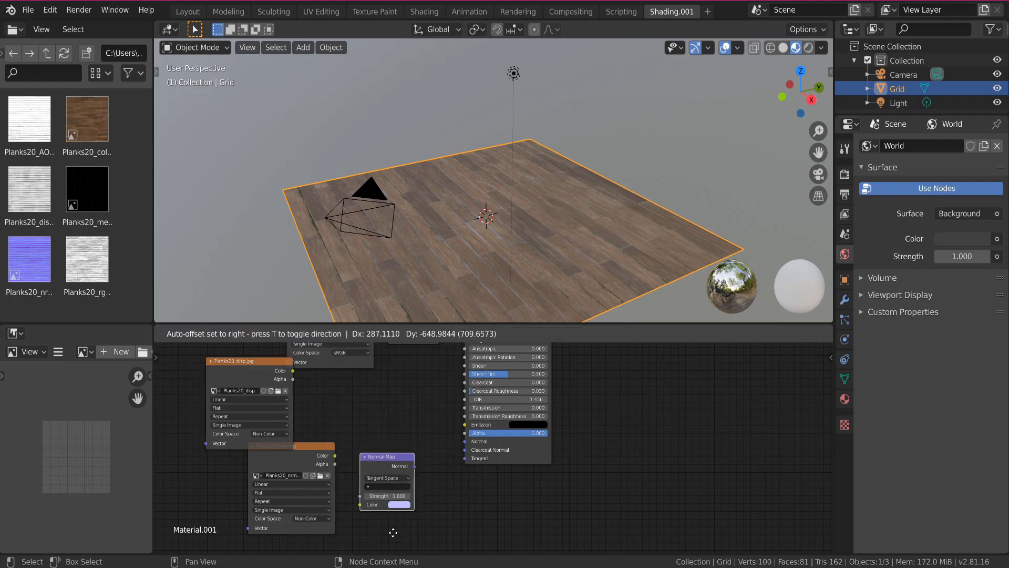
pyautogui.click(381, 469)
# Step: Add a Bump node between the Planks20_disp.jpg texture and the Principled BSDF, above the Normal Map node
pyautogui.click(314, 332)
pyautogui.click(318, 351)
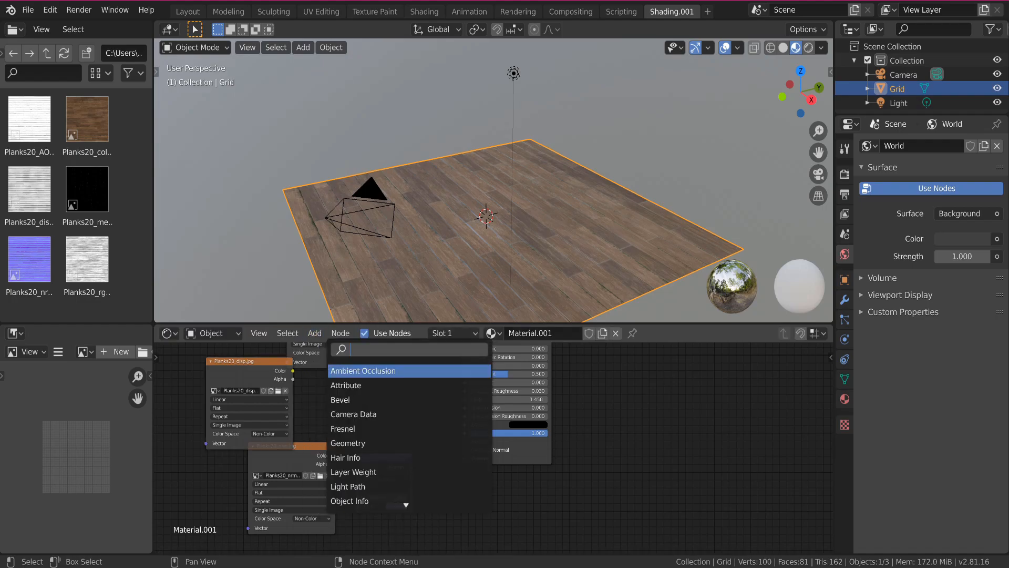
pyautogui.write('bump')
pyautogui.press('Return')
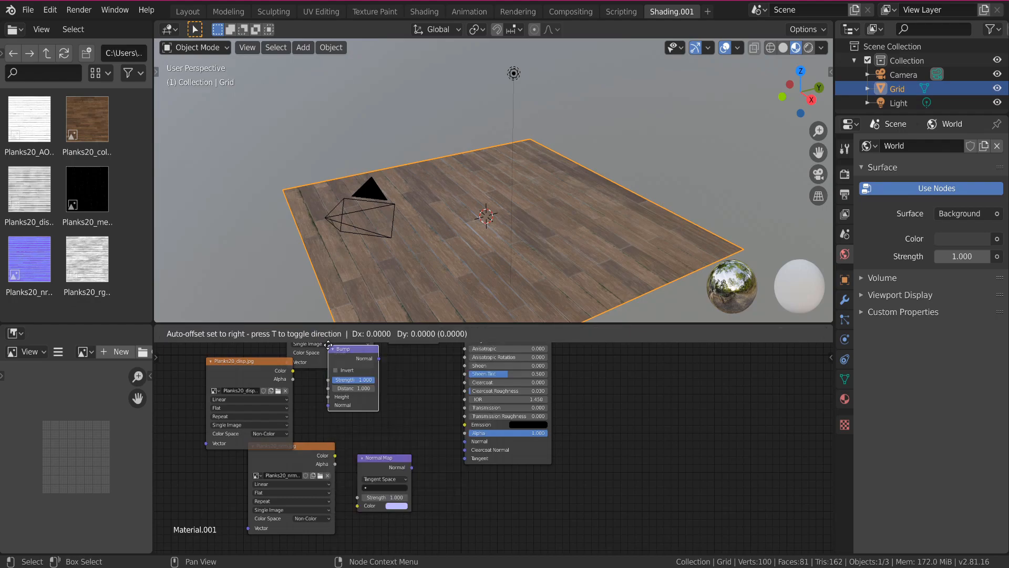
pyautogui.click(413, 377)
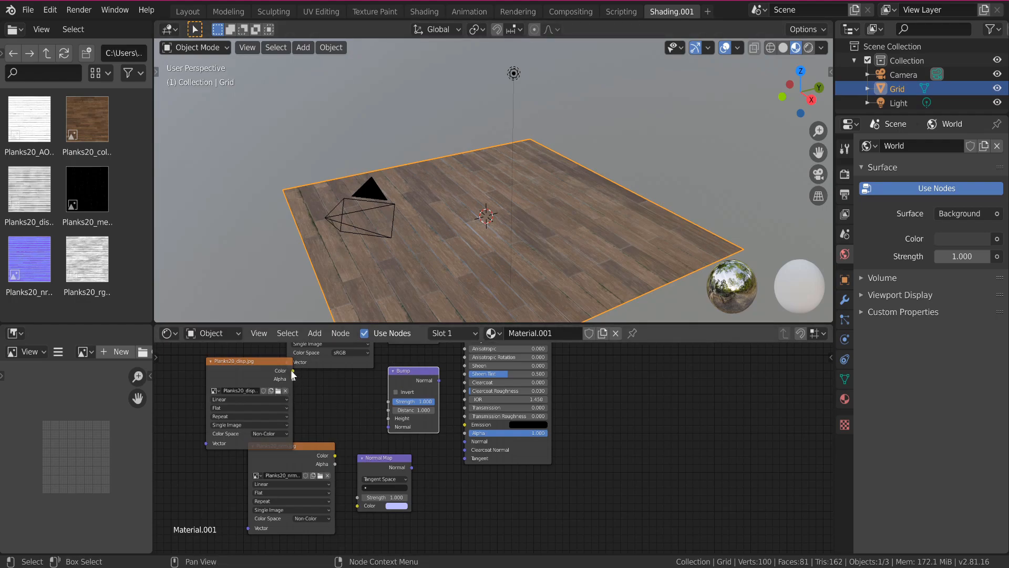
# Step: Connect the Planks20_disp.jpg Color to the Bump node's Height and shift the Bump node slightly toward the Principled BSDF
pyautogui.moveTo(264, 360); pyautogui.dragTo(327, 399)
pyautogui.moveTo(375, 424); pyautogui.dragTo(389, 419)
pyautogui.moveTo(406, 371)
pyautogui.mouseDown()
pyautogui.moveTo(403, 394)
pyautogui.moveTo(422, 382)
pyautogui.mouseUp()
# Step: Connect the Planks20_nrm.jpg Color to the Normal Map node's Color and tidy the positions of both nodes
pyautogui.moveTo(323, 448); pyautogui.dragTo(304, 443)
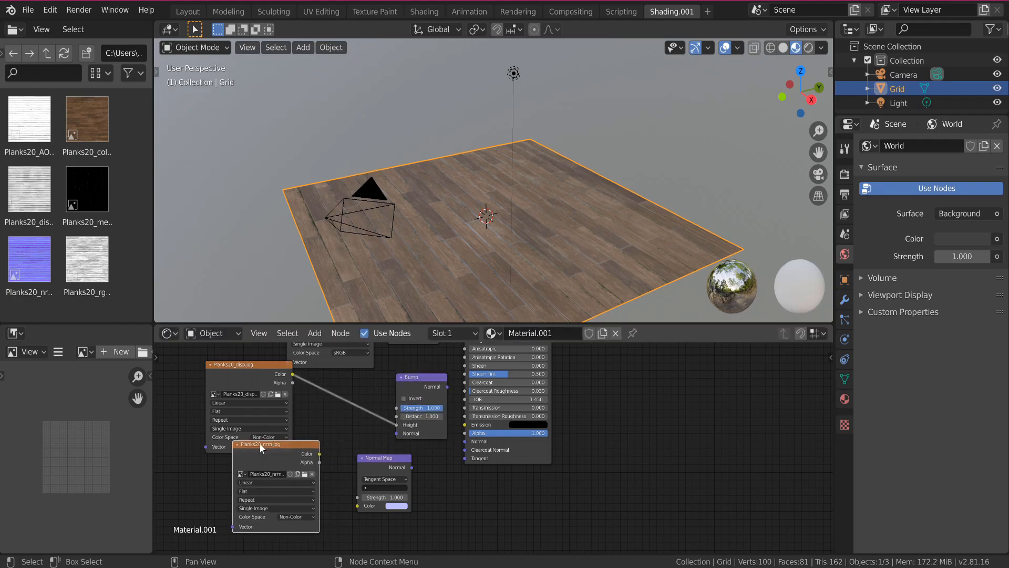
pyautogui.moveTo(319, 454); pyautogui.dragTo(355, 506)
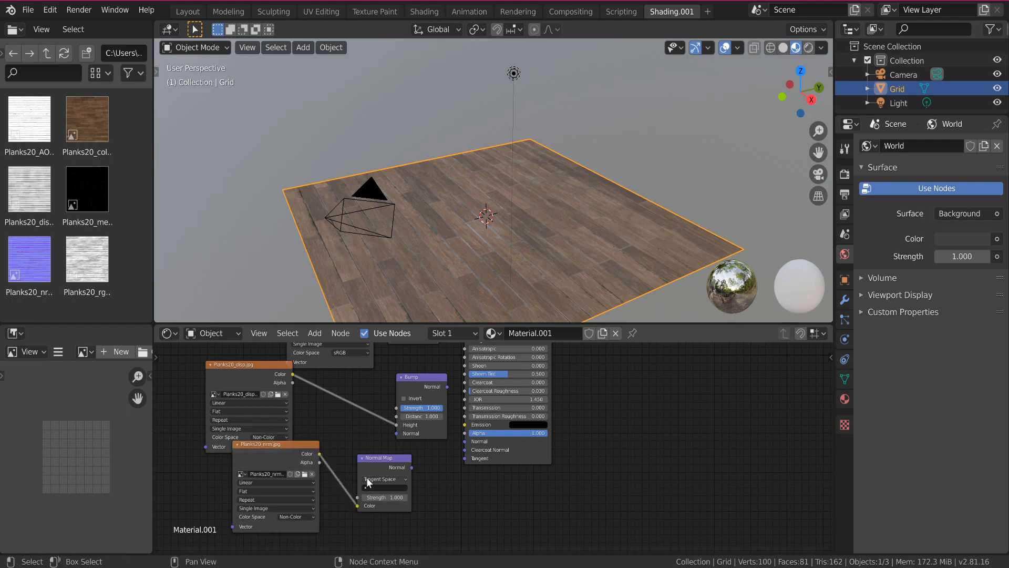
pyautogui.moveTo(371, 464); pyautogui.dragTo(356, 463)
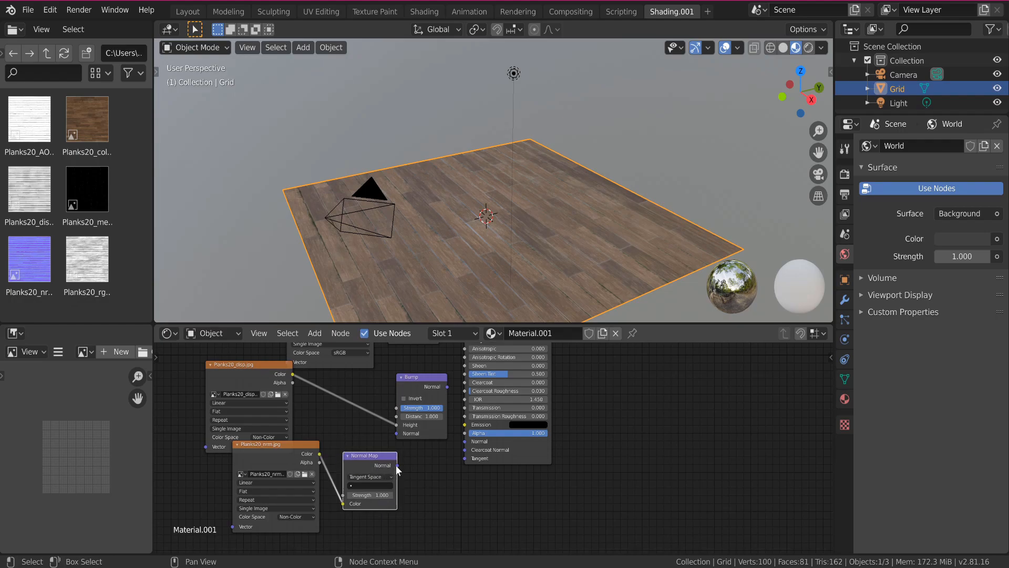
# Step: Route the Normal Map's Normal through the Bump node's Normal into the Principled BSDF's Normal
pyautogui.moveTo(398, 465); pyautogui.dragTo(397, 432)
pyautogui.moveTo(447, 386); pyautogui.dragTo(453, 393)
pyautogui.moveTo(456, 433); pyautogui.dragTo(462, 444)
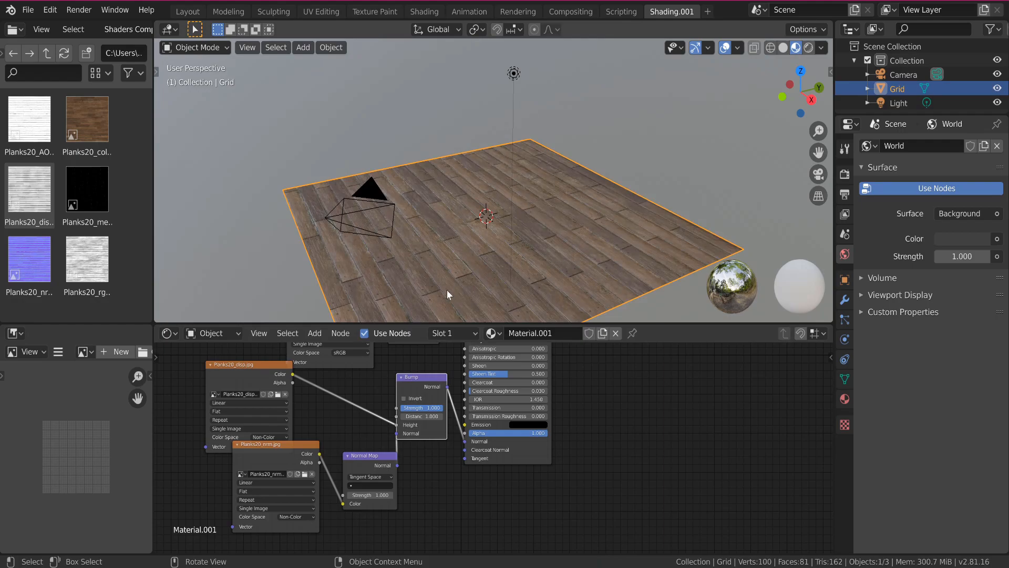
# Step: Lower the light closer to the floor in the Layout workspace and return to the Shading.001 workspace
pyautogui.scroll(-7, 625, 183)
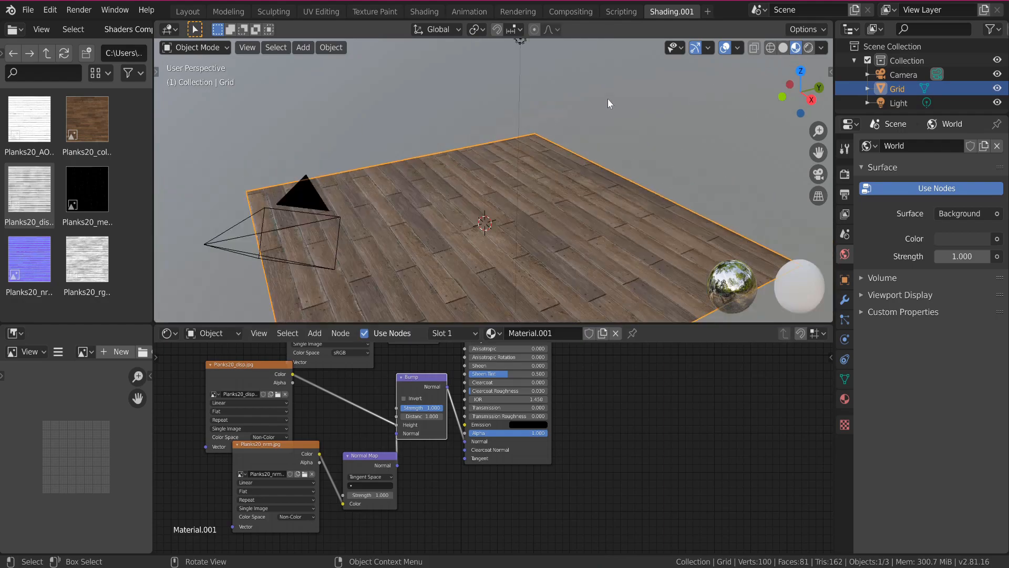
pyautogui.click(510, 100)
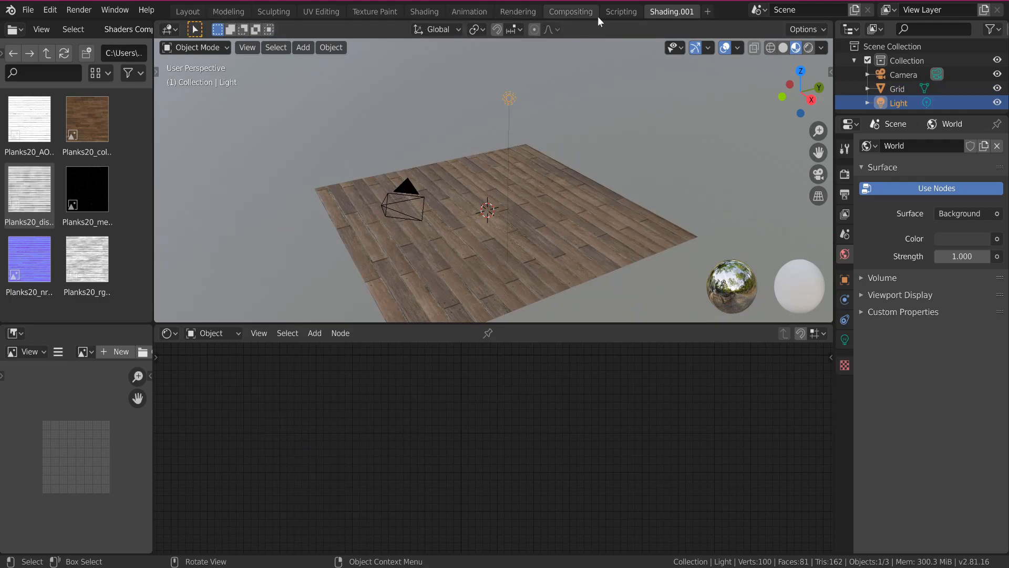
pyautogui.click(197, 8)
pyautogui.moveTo(431, 62); pyautogui.dragTo(433, 213)
pyautogui.click(670, 11)
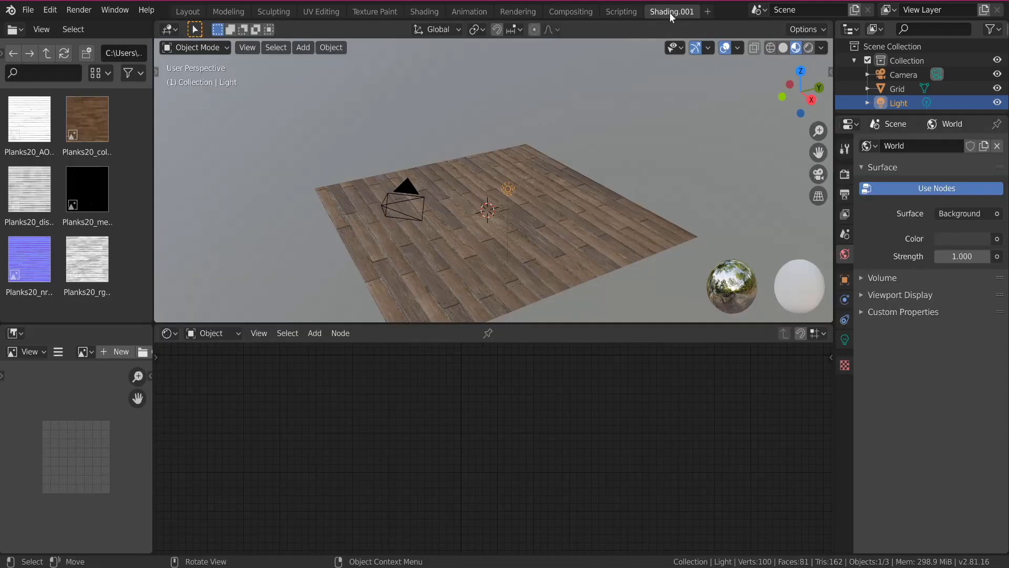
# Step: Switch the viewport to Rendered shading and fly in close to examine the lit wood planks
pyautogui.click(809, 52)
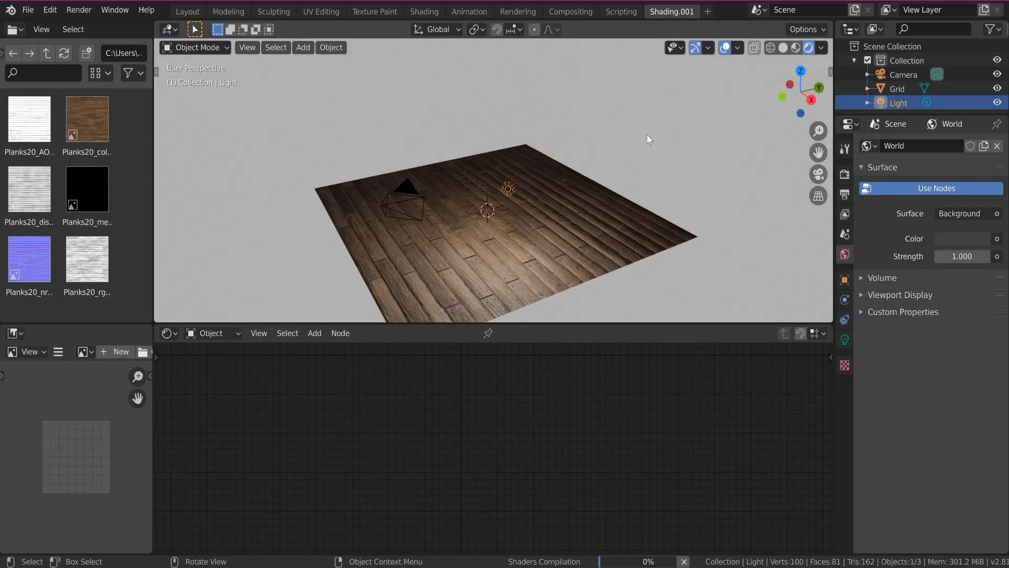
pyautogui.hotkey('shift', '`')
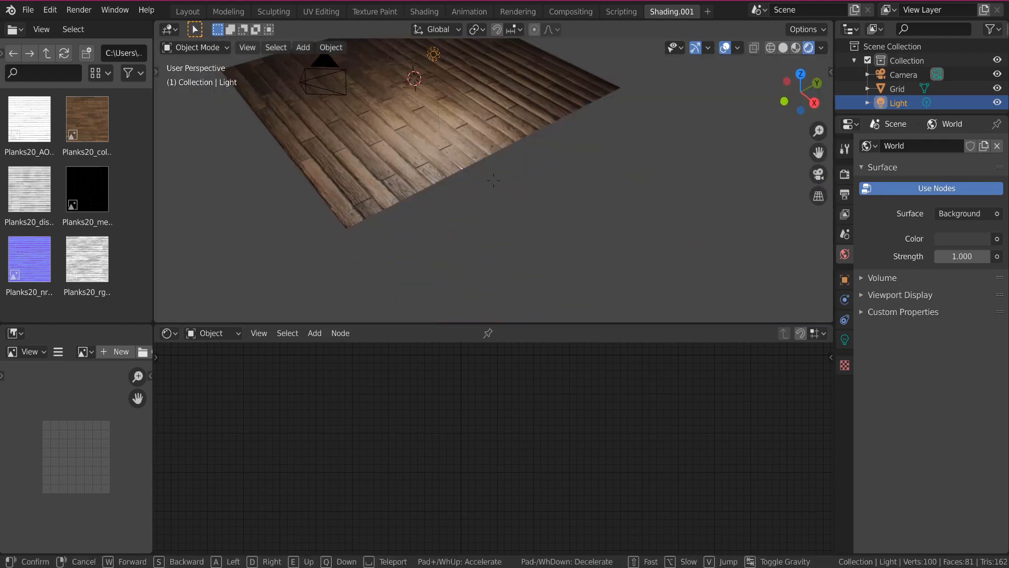
pyautogui.press('w')
pyautogui.press('w')
pyautogui.press('s')
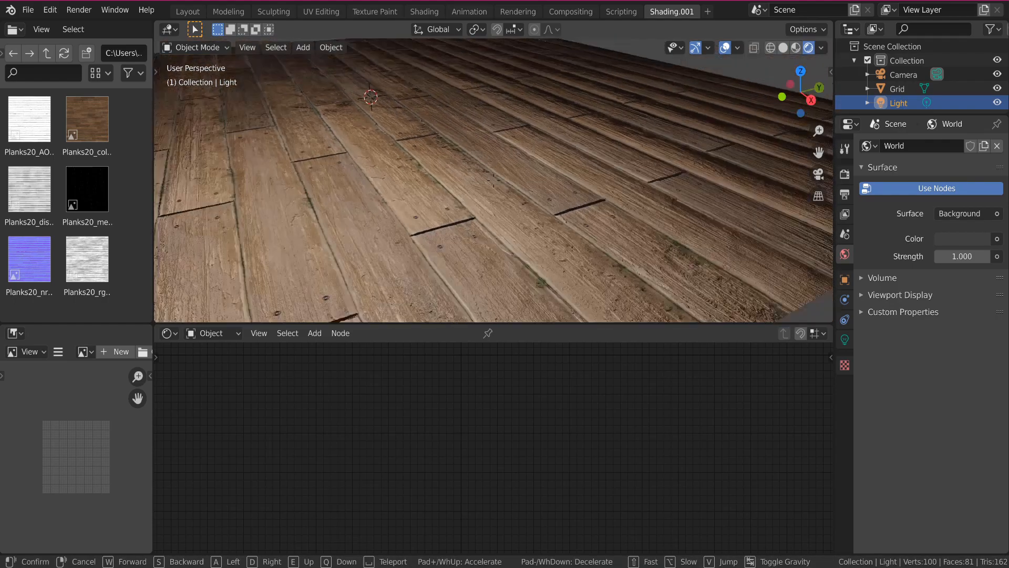
pyautogui.press('w')
pyautogui.click(493, 180)
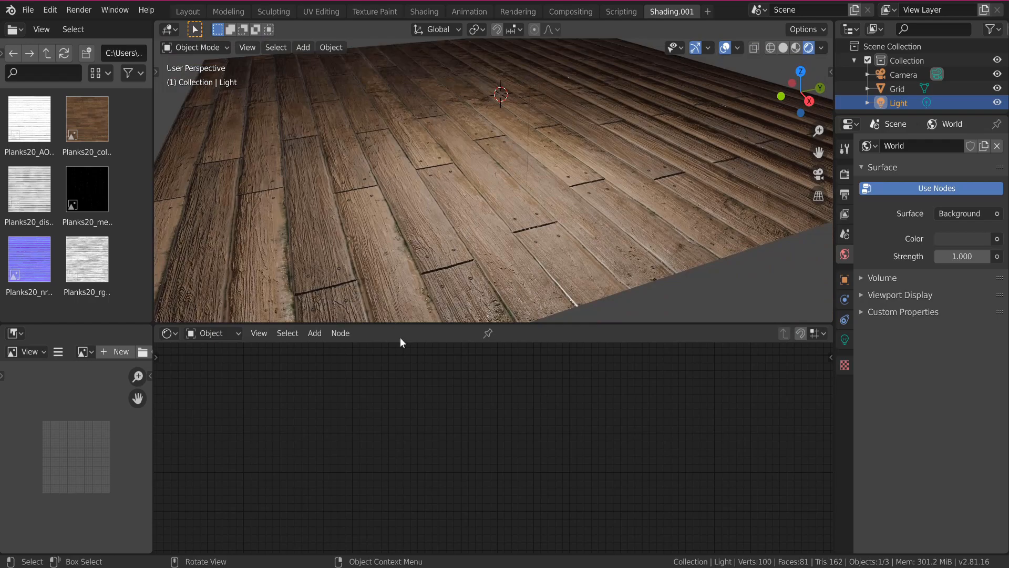
# Step: Select the grid and compare the floor with the Gamma and Bump links to the Principled BSDF removed, restoring both links
pyautogui.click(493, 238)
pyautogui.moveTo(464, 440); pyautogui.dragTo(469, 371)
pyautogui.scroll(-5, 451, 388)
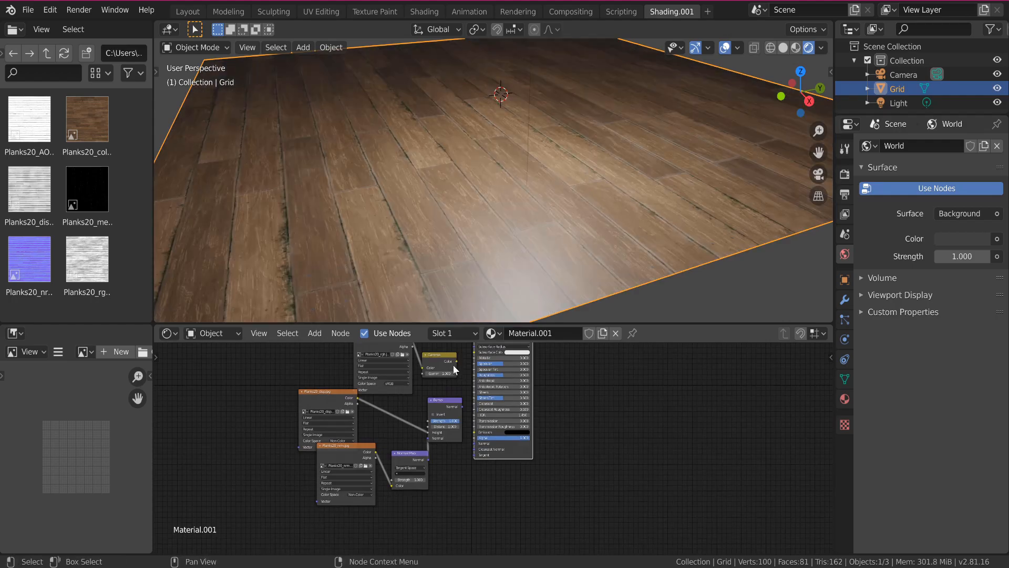
pyautogui.moveTo(457, 362); pyautogui.dragTo(475, 444)
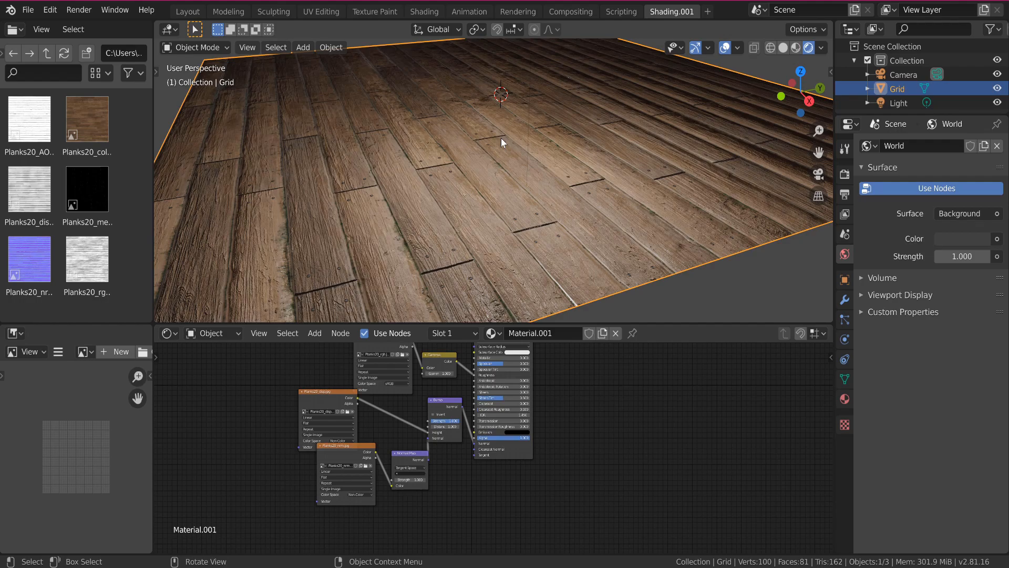
# Step: Examine the floor's edge from a low grazing angle and switch the viewport to Material Preview
pyautogui.hotkey('shift', '`')
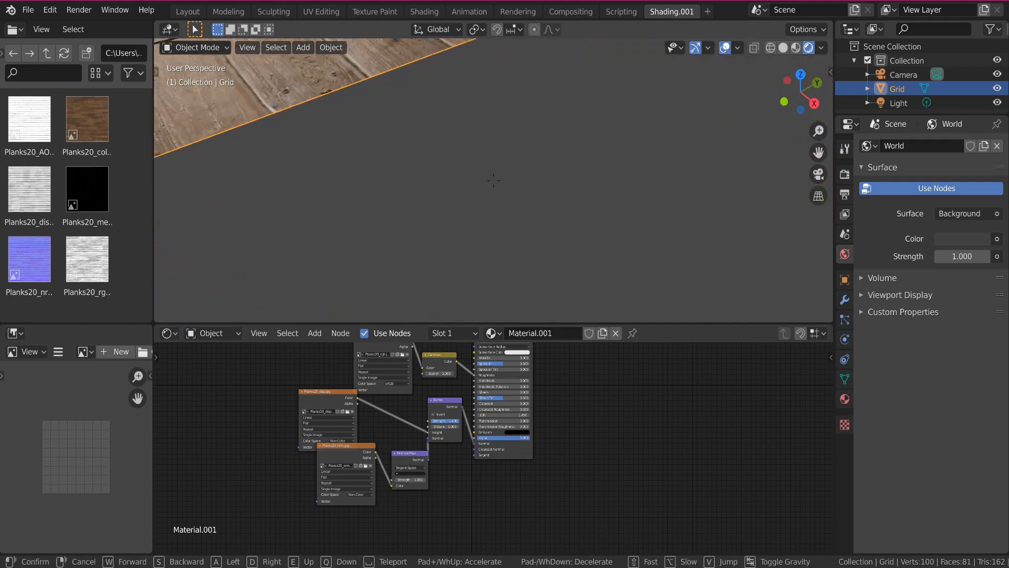
pyautogui.press('q')
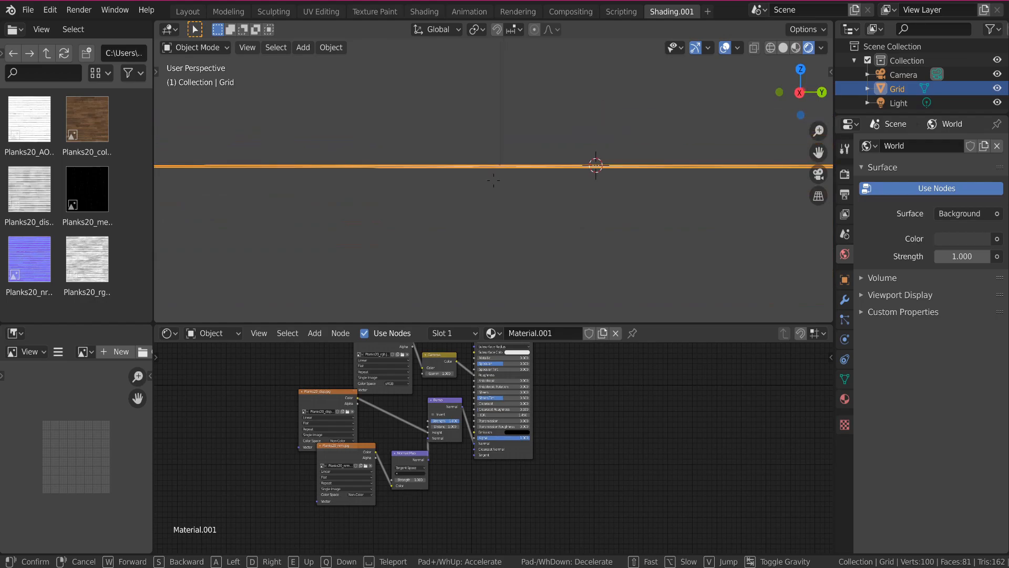
pyautogui.press('e')
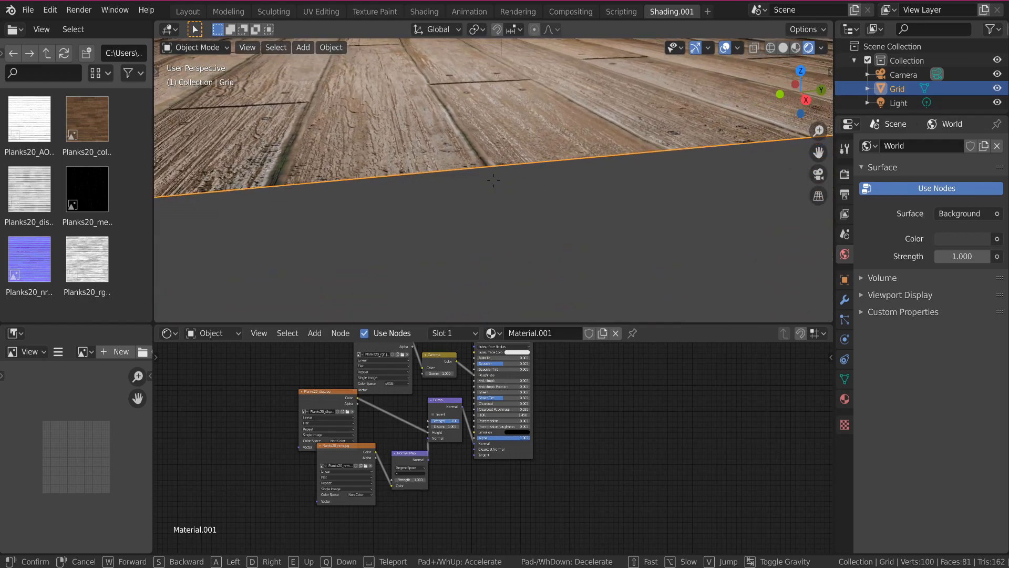
pyautogui.press('s')
pyautogui.click(493, 181)
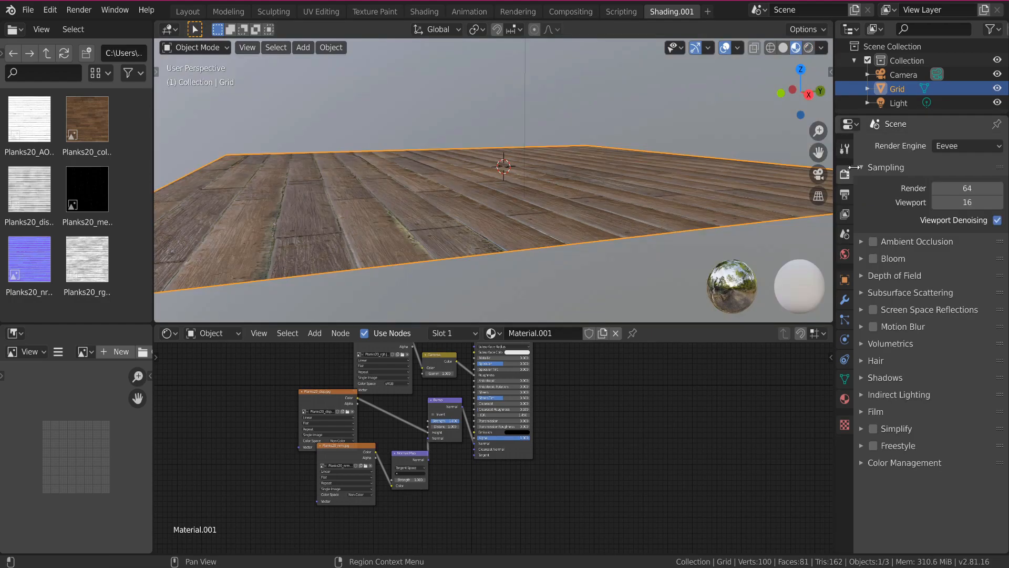
pyautogui.click(795, 48)
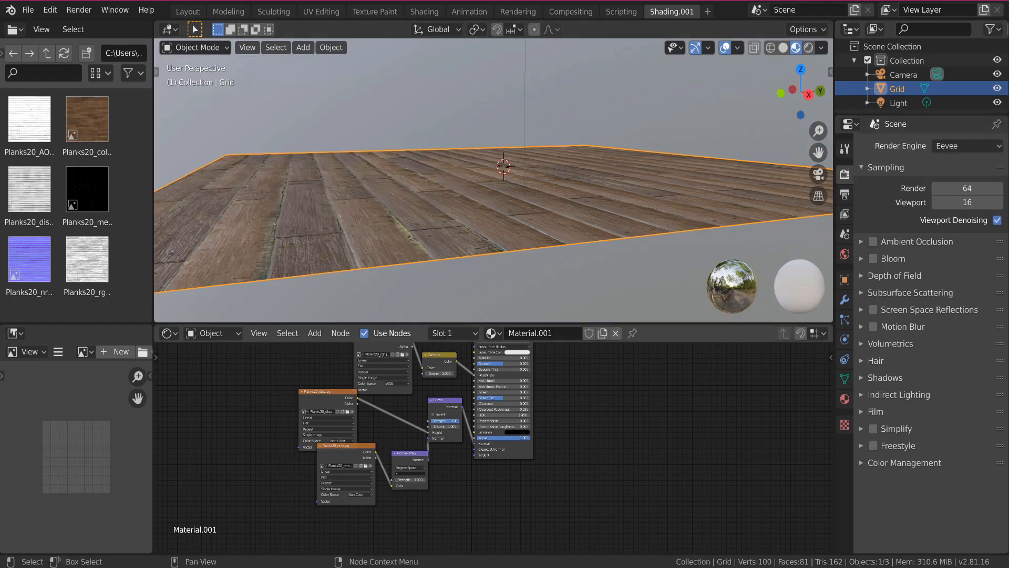
# Step: Add a Subdivision Surface modifier to the grid, set to Simple with 3 render and 3 viewport subdivisions
pyautogui.click(846, 301)
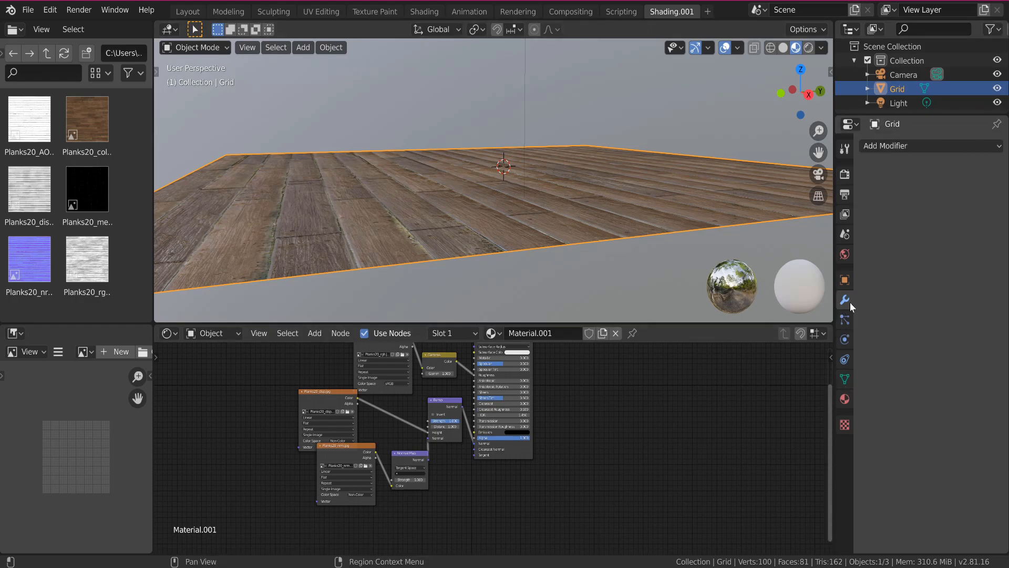
pyautogui.click(881, 147)
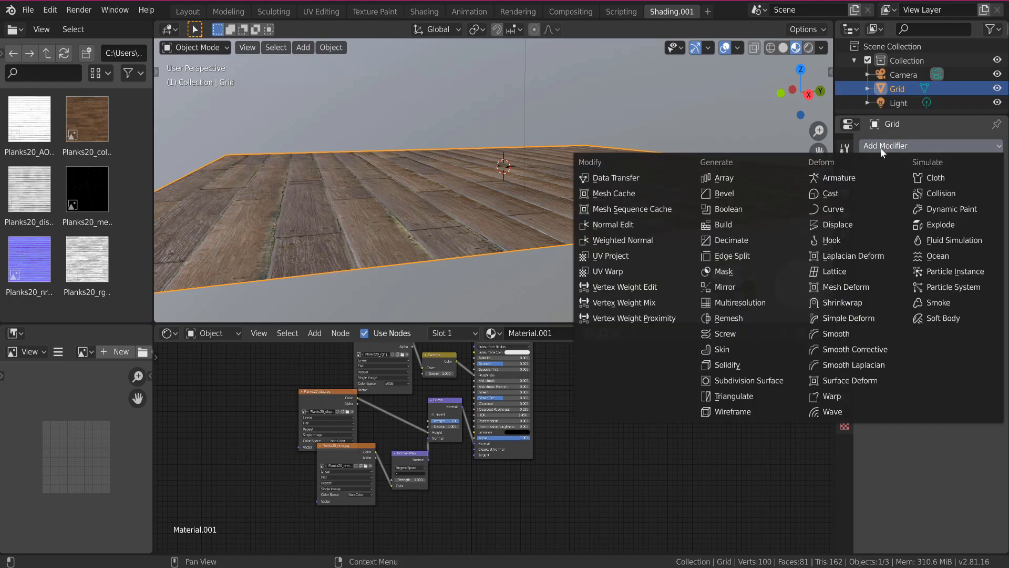
pyautogui.click(732, 381)
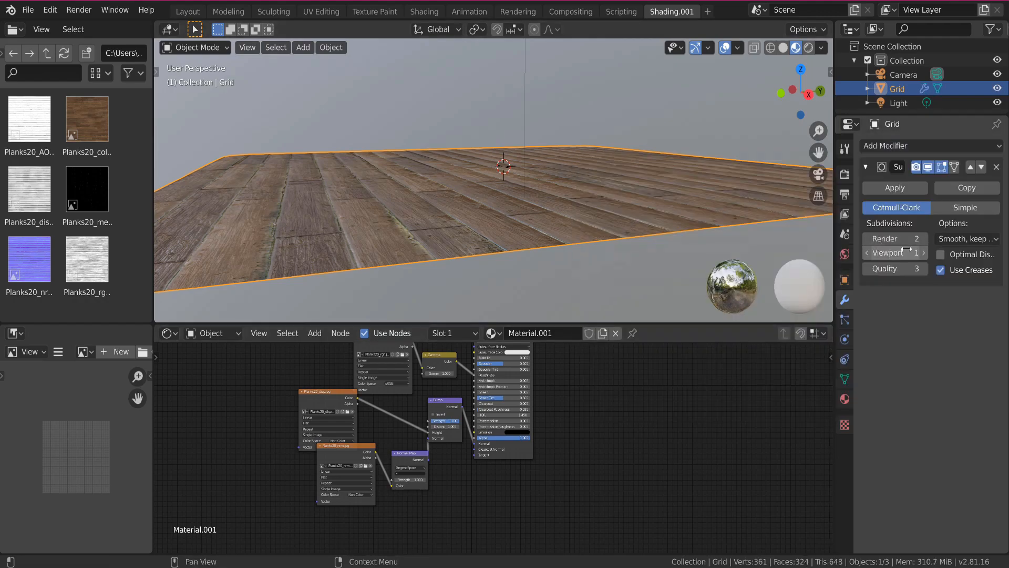
pyautogui.click(924, 240)
pyautogui.click(924, 251)
pyautogui.click(924, 251)
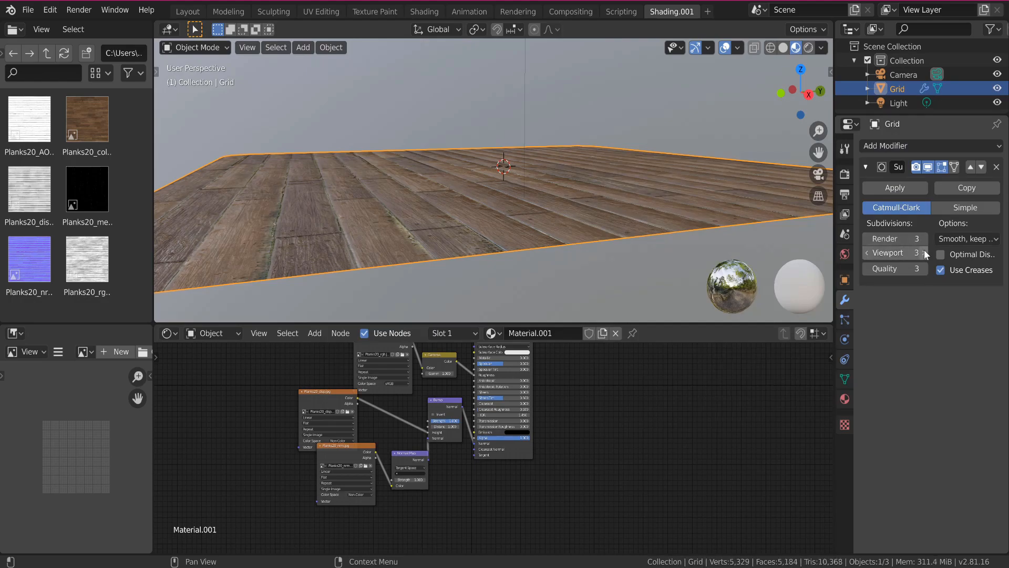
pyautogui.click(948, 209)
# Step: Add a Displace modifier to the grid below the Subdivision Surface modifier
pyautogui.click(904, 144)
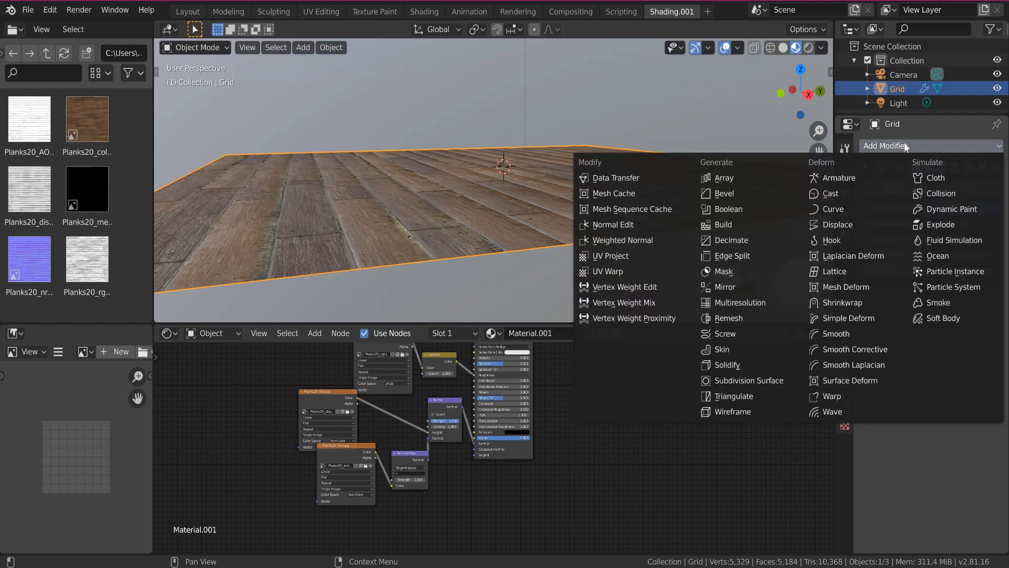
pyautogui.click(839, 225)
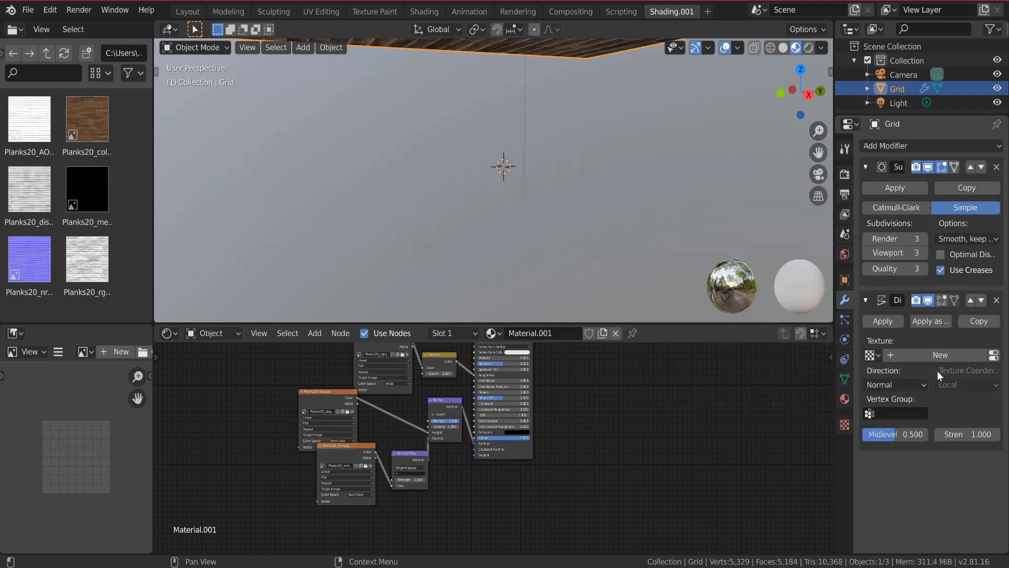
pyautogui.scroll(-5, 623, 184)
pyautogui.scroll(3, 623, 187)
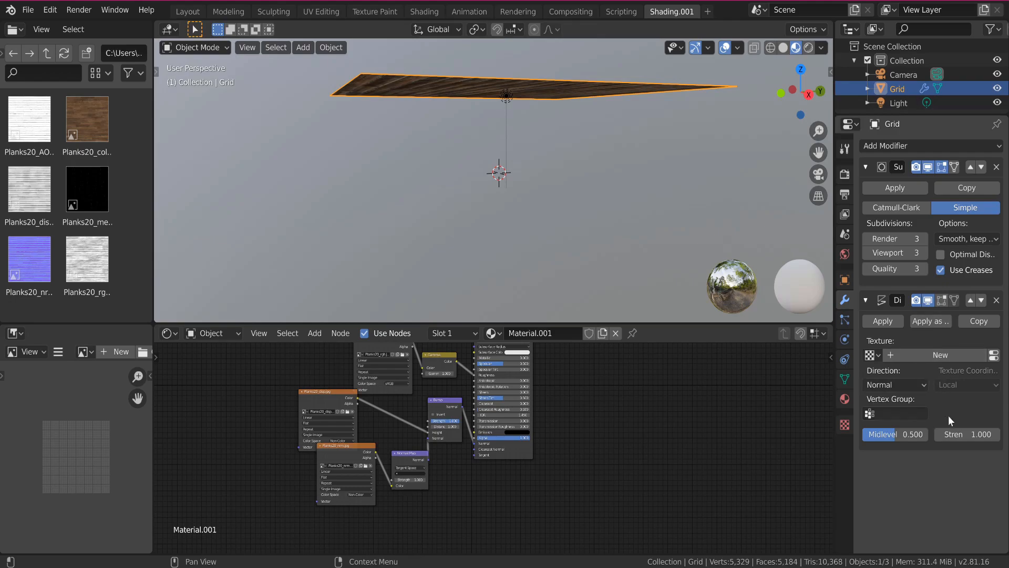
# Step: Create a new texture for the grid's Displace modifier and assign Planks20_disp.jpg as its image
pyautogui.click(897, 358)
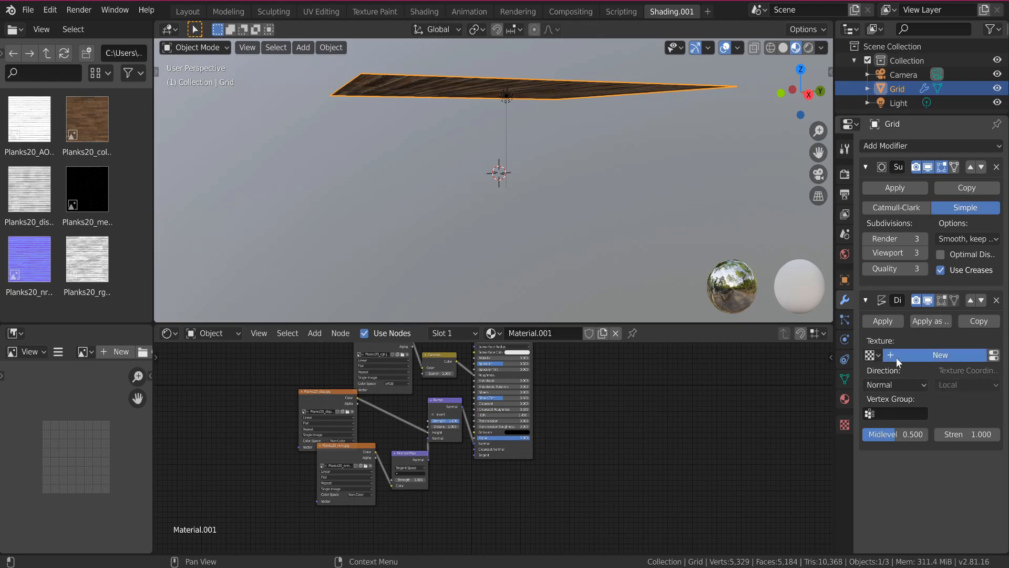
pyautogui.click(845, 426)
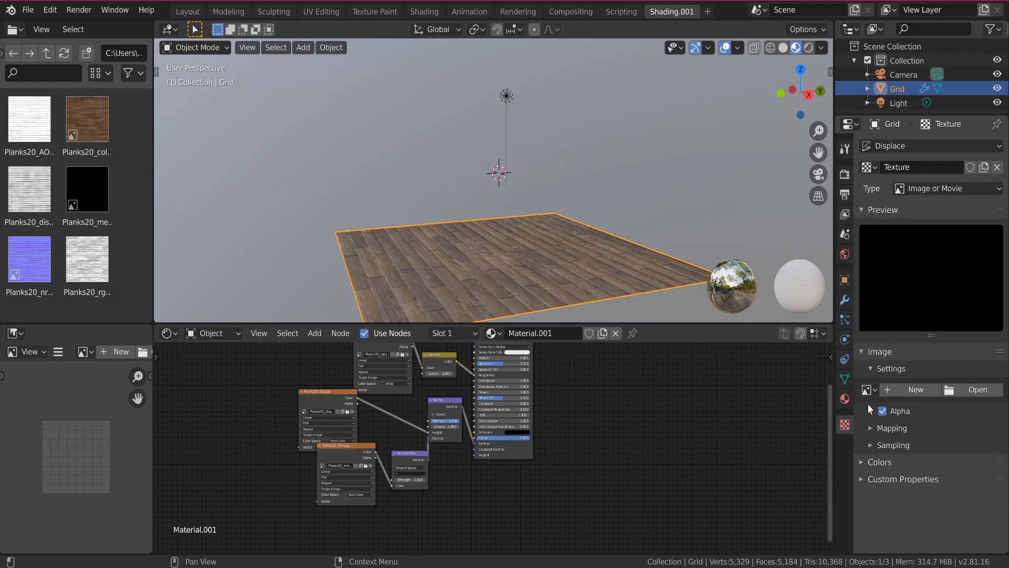
pyautogui.click(864, 353)
pyautogui.click(864, 354)
pyautogui.click(867, 366)
pyautogui.click(868, 368)
pyautogui.click(865, 389)
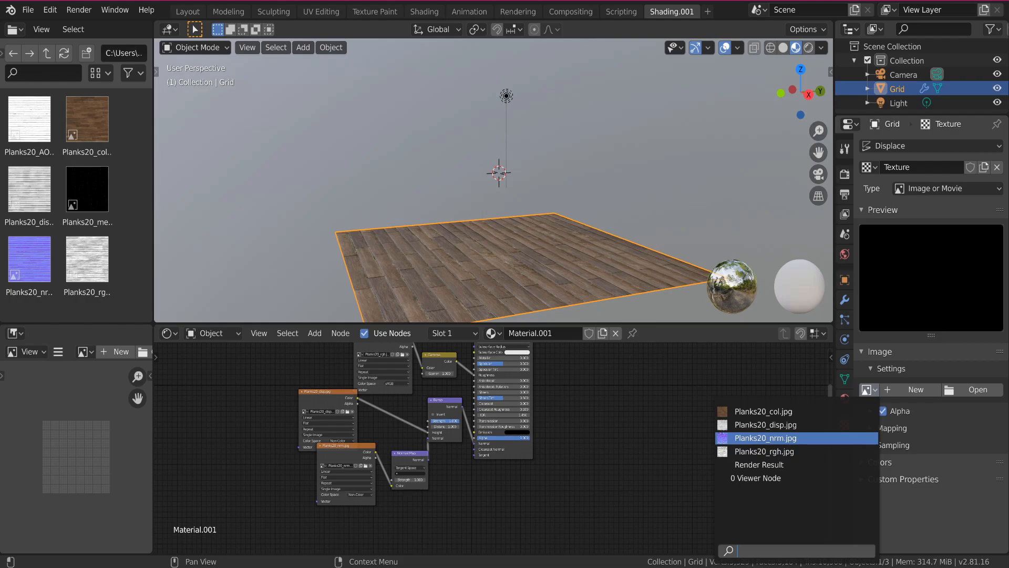
pyautogui.click(763, 425)
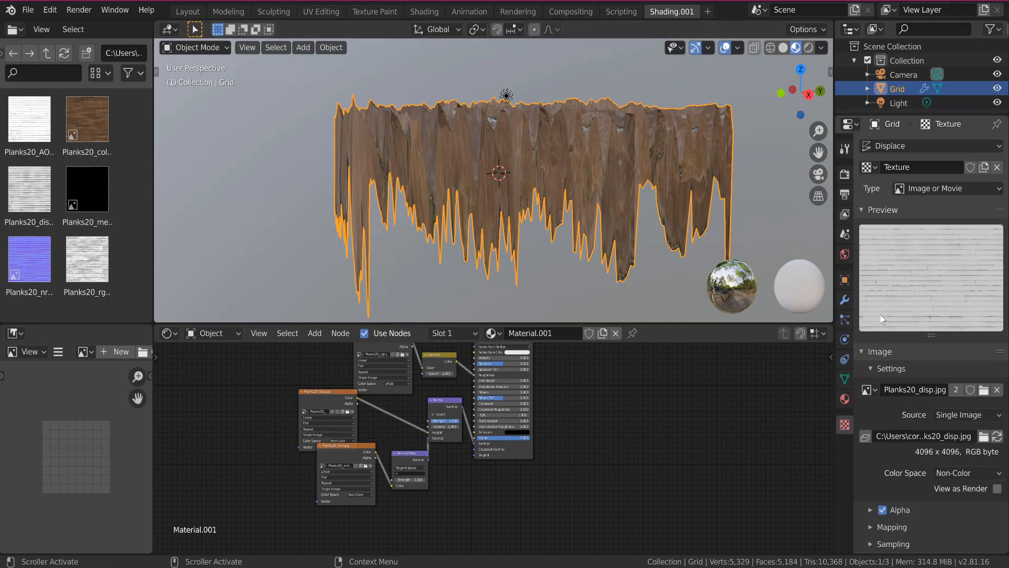
# Step: Set the Displace modifier's strength to 0.05
pyautogui.click(850, 299)
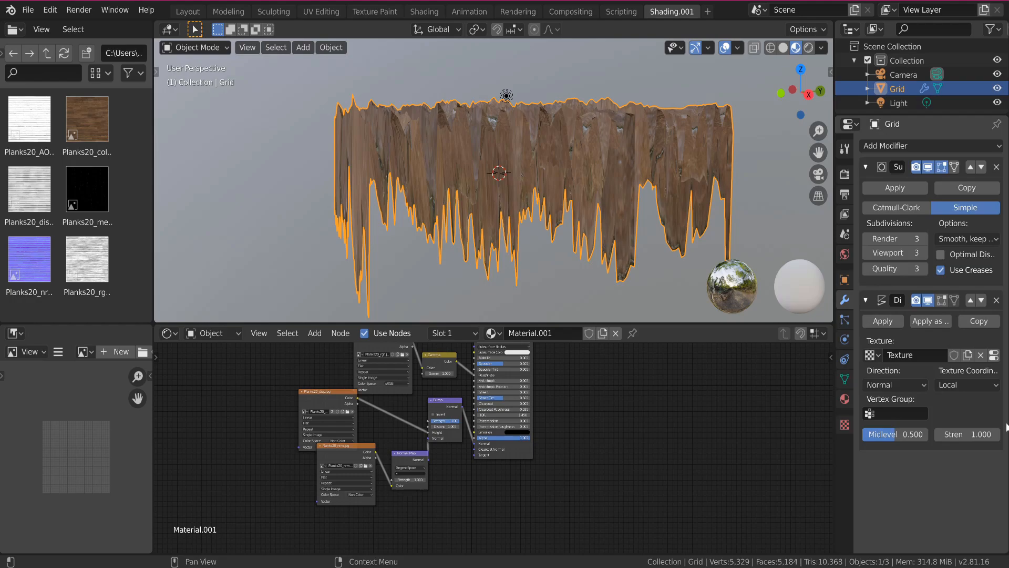
pyautogui.moveTo(968, 436)
pyautogui.mouseDown()
pyautogui.moveTo(999, 436)
pyautogui.moveTo(954, 436)
pyautogui.moveTo(988, 436)
pyautogui.moveTo(973, 436)
pyautogui.mouseUp()
pyautogui.click(967, 434)
pyautogui.write('0.8')
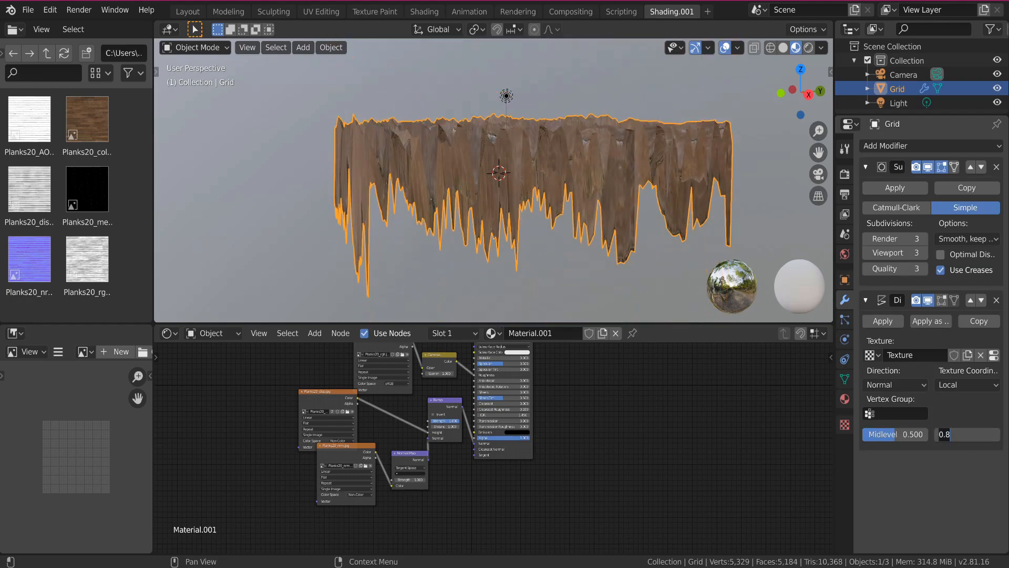
pyautogui.write('.05')
pyautogui.press('Return')
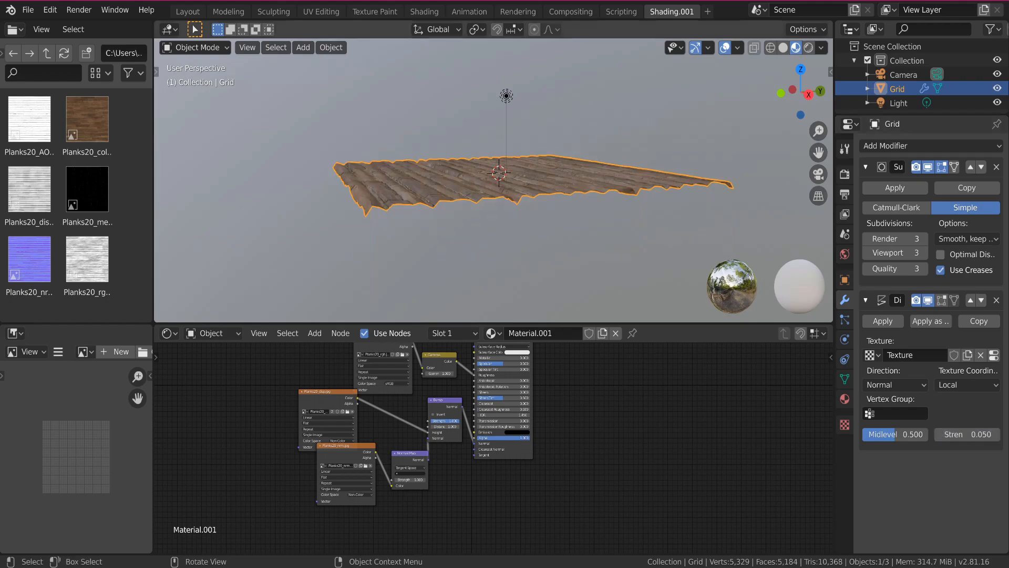
# Step: Examine the displaced floor's planks and jagged edges up close and from above
pyautogui.hotkey('shift', '`')
pyautogui.press('w')
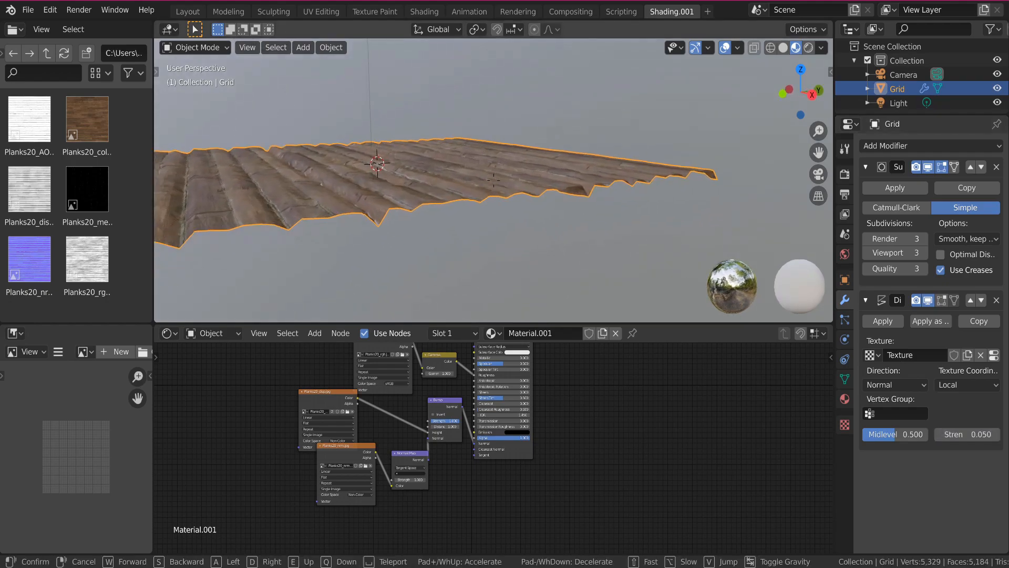
pyautogui.press('s')
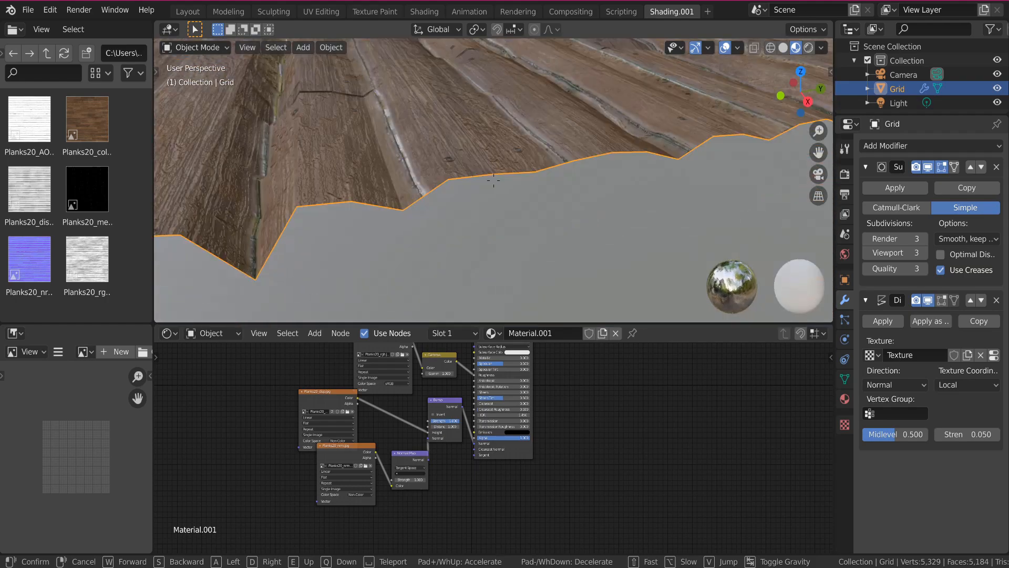
pyautogui.press('w')
pyautogui.press('s')
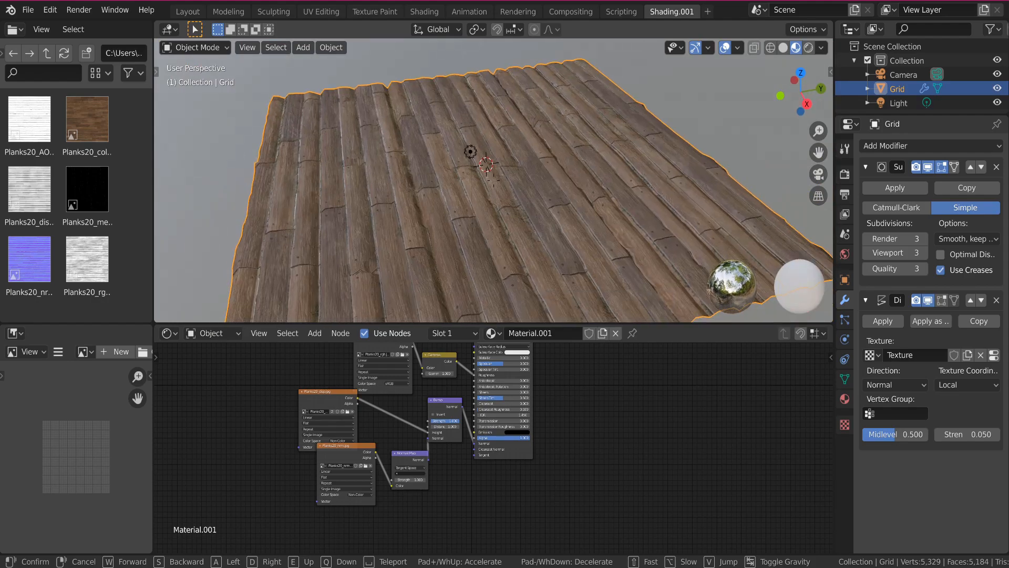
pyautogui.press('w')
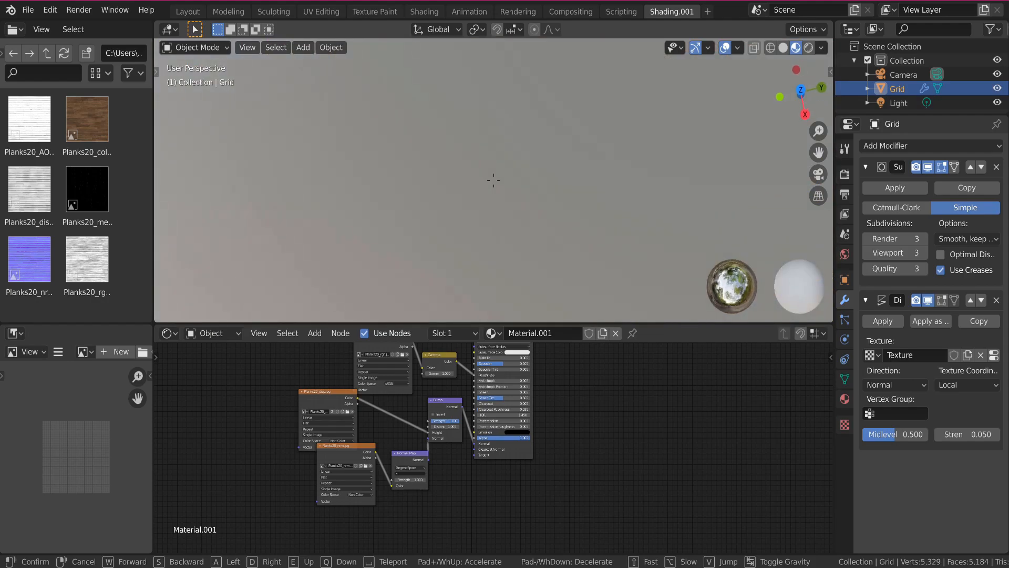
pyautogui.press('s')
pyautogui.press('s')
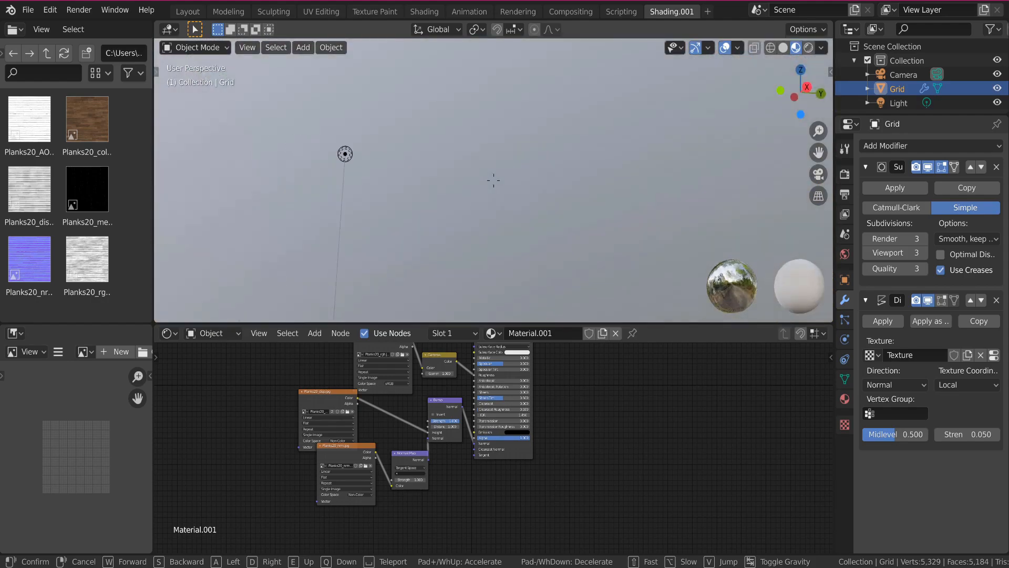
pyautogui.press('w')
pyautogui.press('s')
pyautogui.click(493, 181)
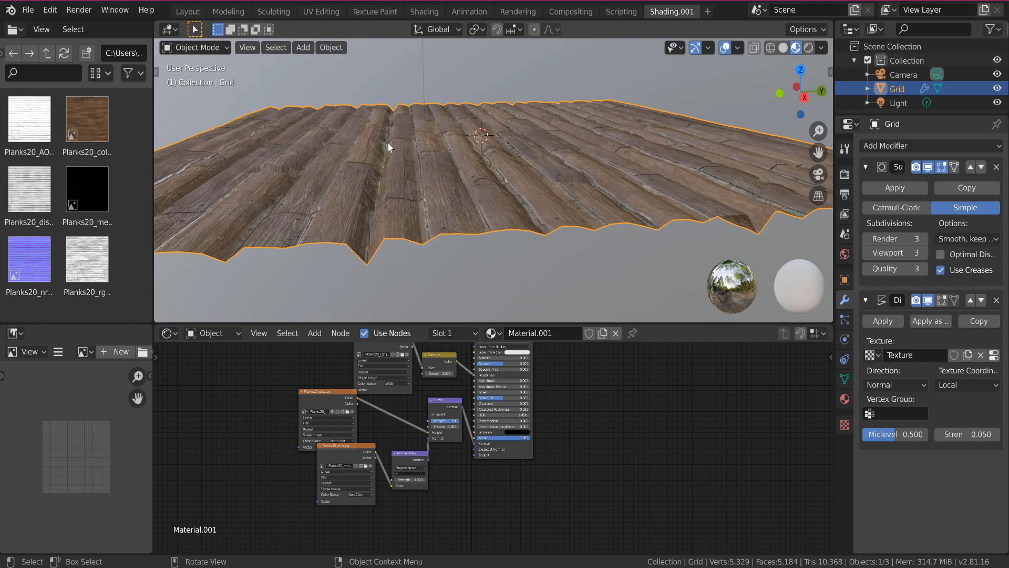
# Step: Try Shade Smooth on the grid, then undo it together with the last displacement strength change
pyautogui.click(342, 47)
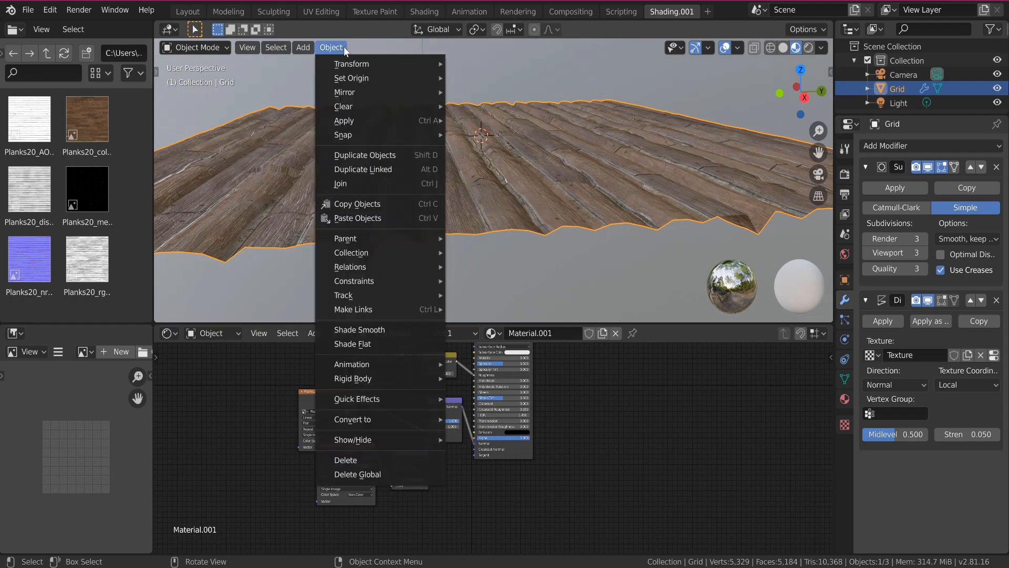
pyautogui.click(321, 330)
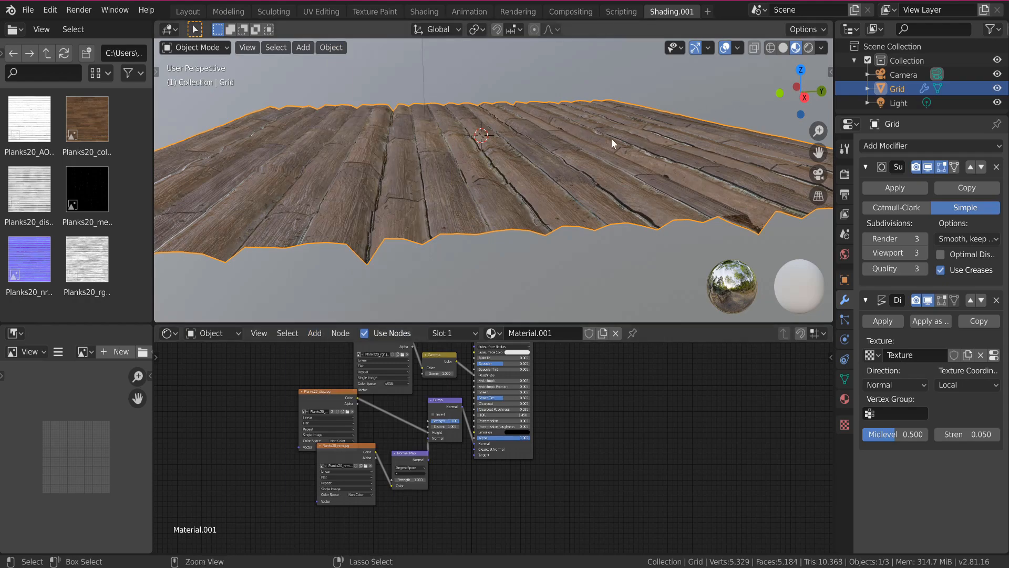
pyautogui.hotkey('ctrl', 'z')
pyautogui.hotkey('ctrl', 'z')
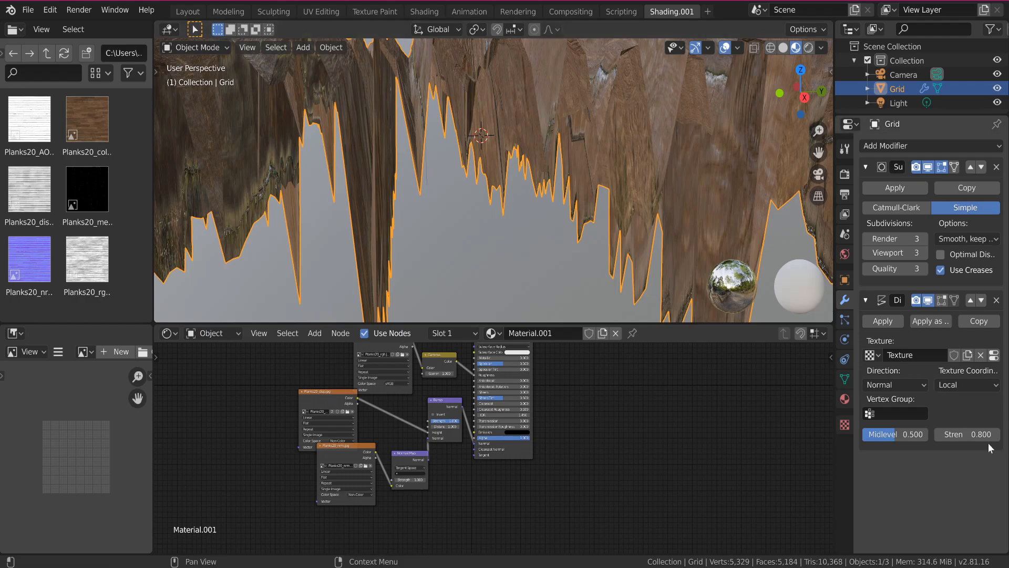
# Step: Set the Displace modifier's strength to 0.03 and view the whole floor
pyautogui.click(957, 435)
pyautogui.write('.03')
pyautogui.press('Return')
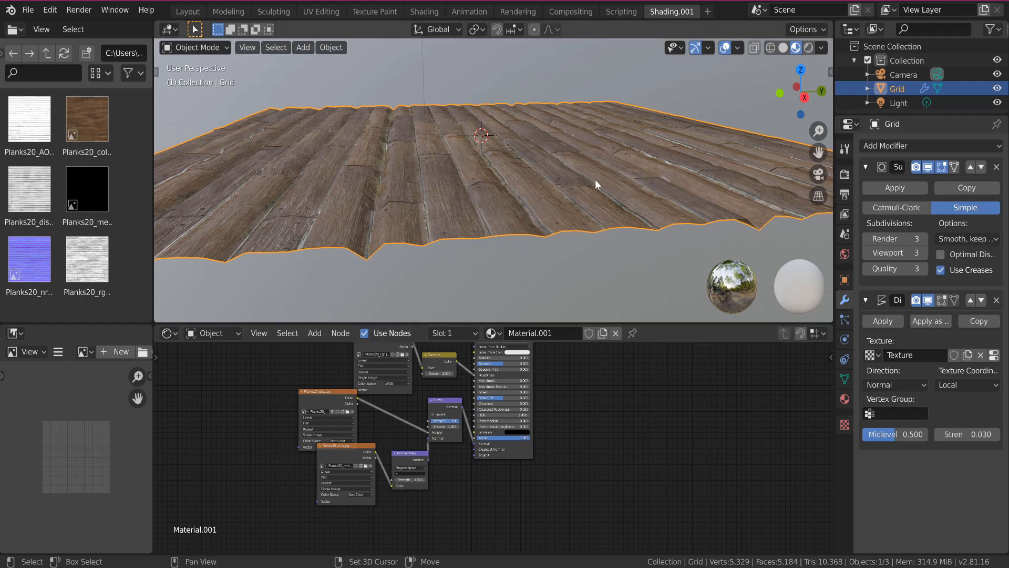
pyautogui.hotkey('shift', '`')
pyautogui.press('Escape')
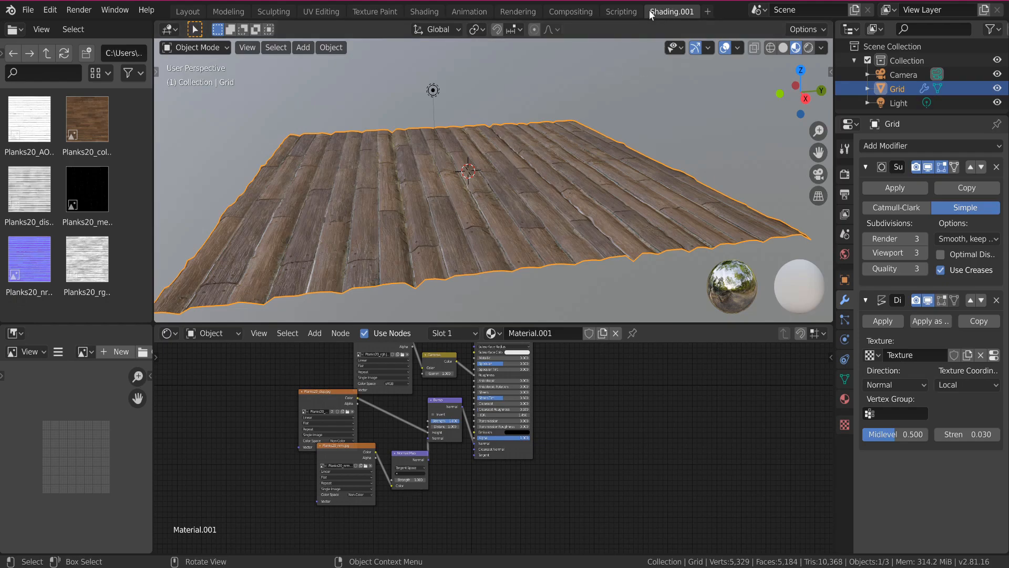
# Step: Switch to the Layout workspace and move the grid away from the world origin to about -35.4 m in X
pyautogui.click(188, 12)
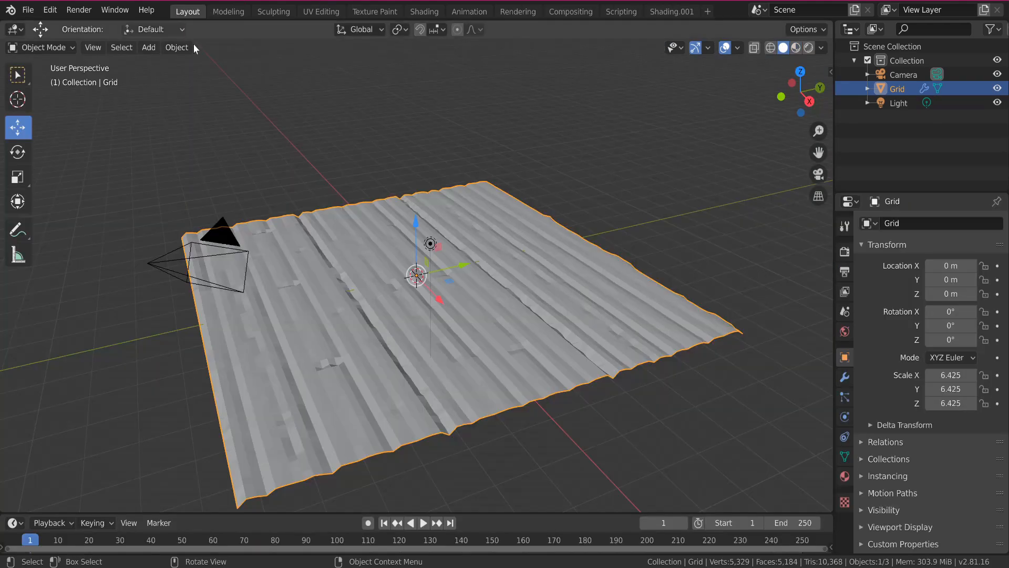
pyautogui.click(691, 12)
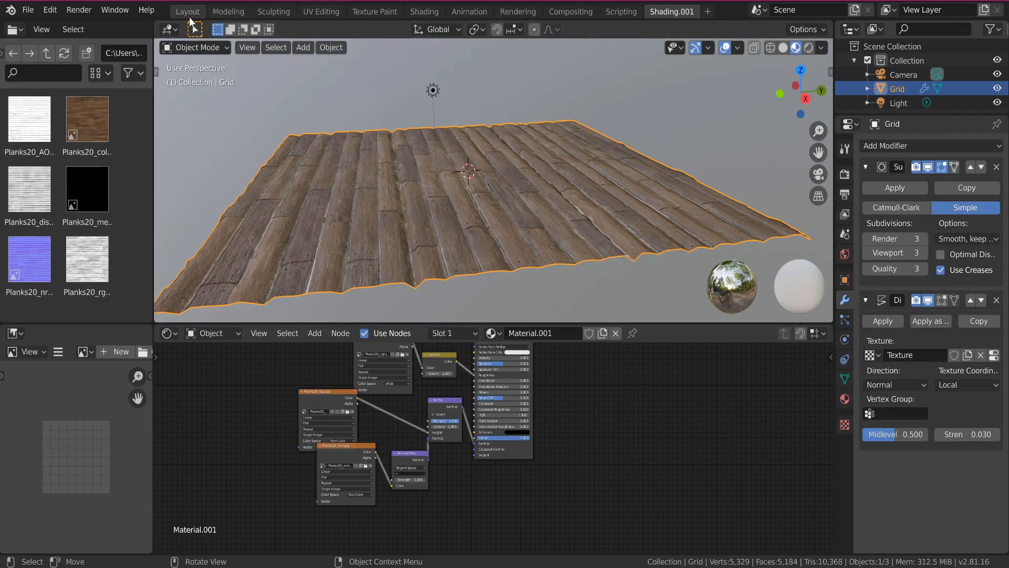
pyautogui.hotkey('ctrl', 'pagedown')
pyautogui.click(673, 12)
pyautogui.click(192, 13)
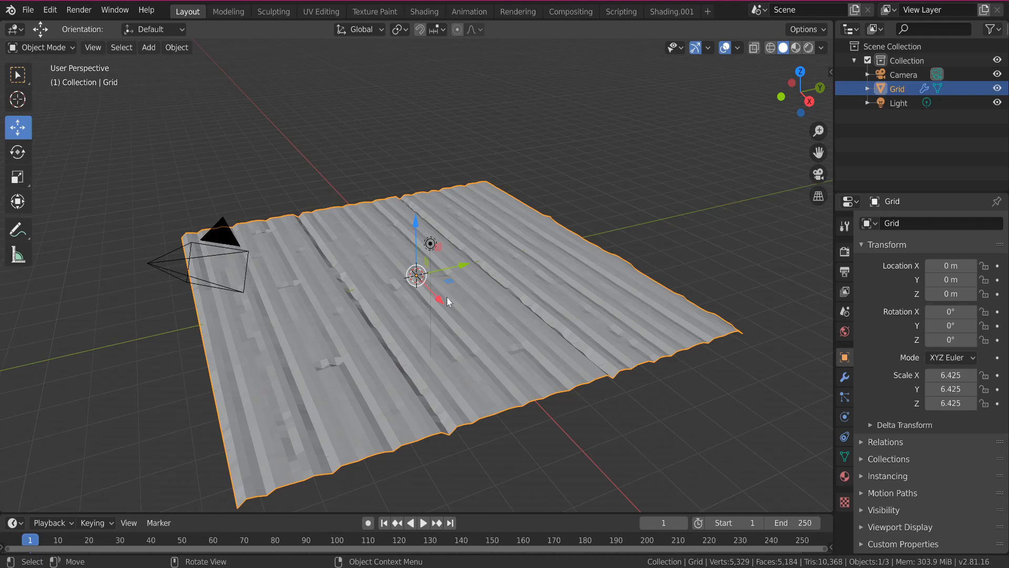
pyautogui.press('g')
pyautogui.click(247, 125)
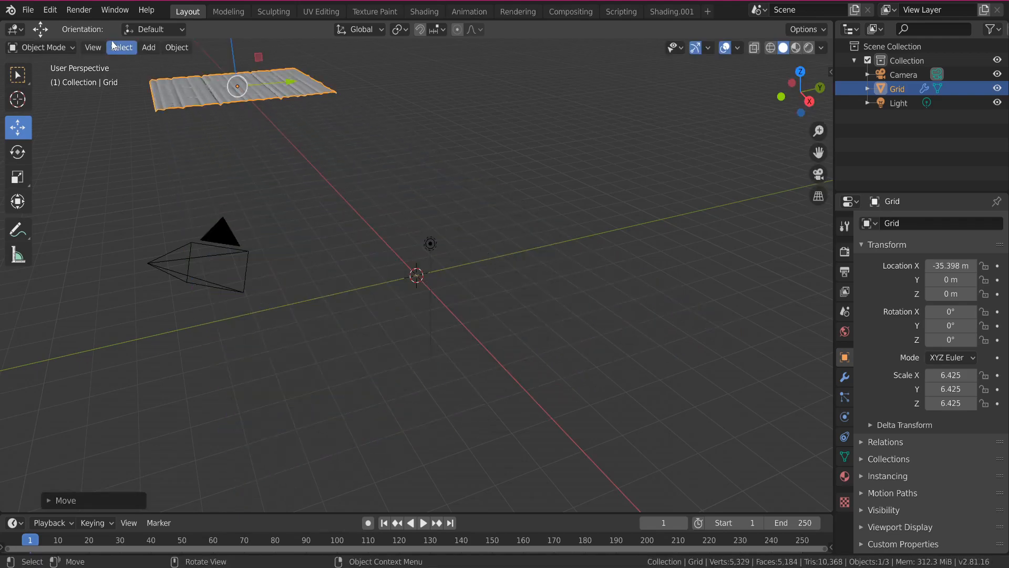
# Step: Import the Wavefront model Rock.obj from the Tutorial folder on the Desktop
pyautogui.click(28, 9)
pyautogui.moveTo(41, 205)
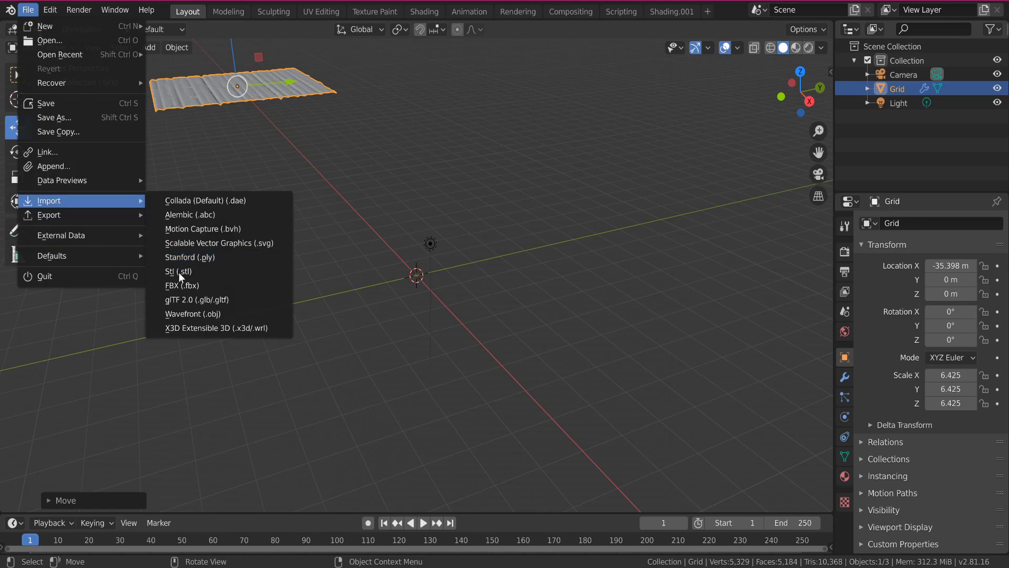
pyautogui.click(223, 311)
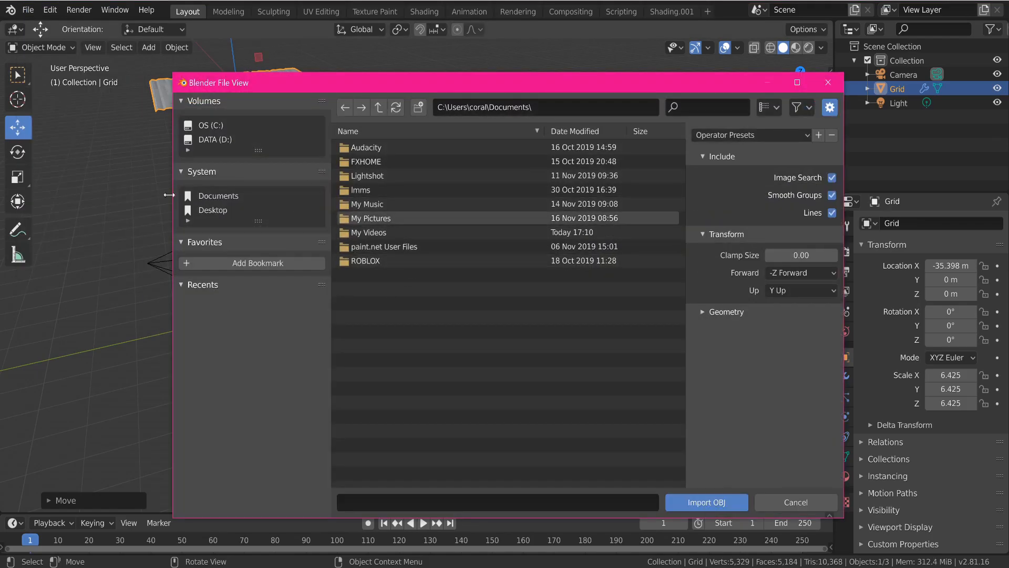
pyautogui.click(213, 210)
pyautogui.click(364, 289)
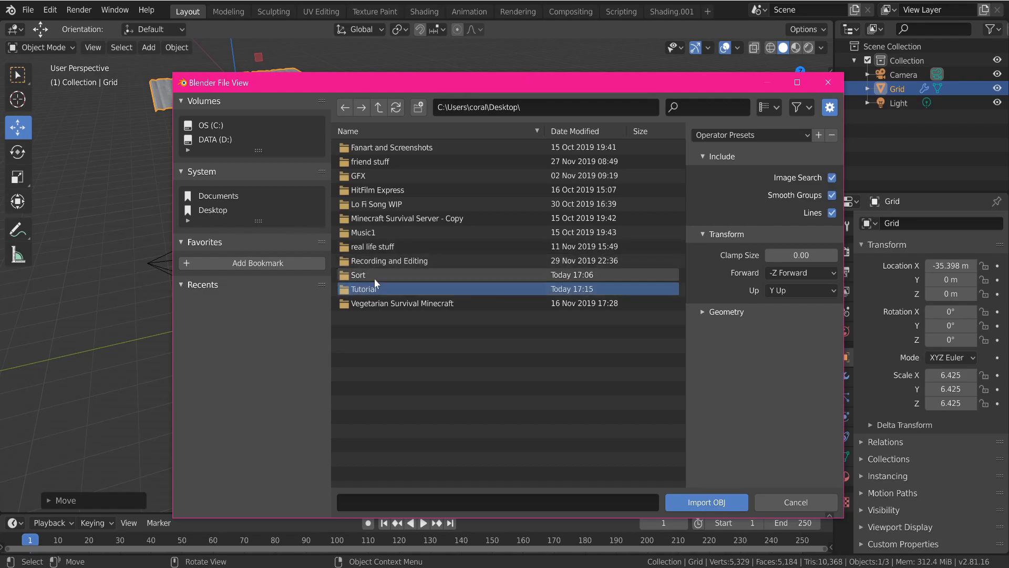
pyautogui.click(374, 289)
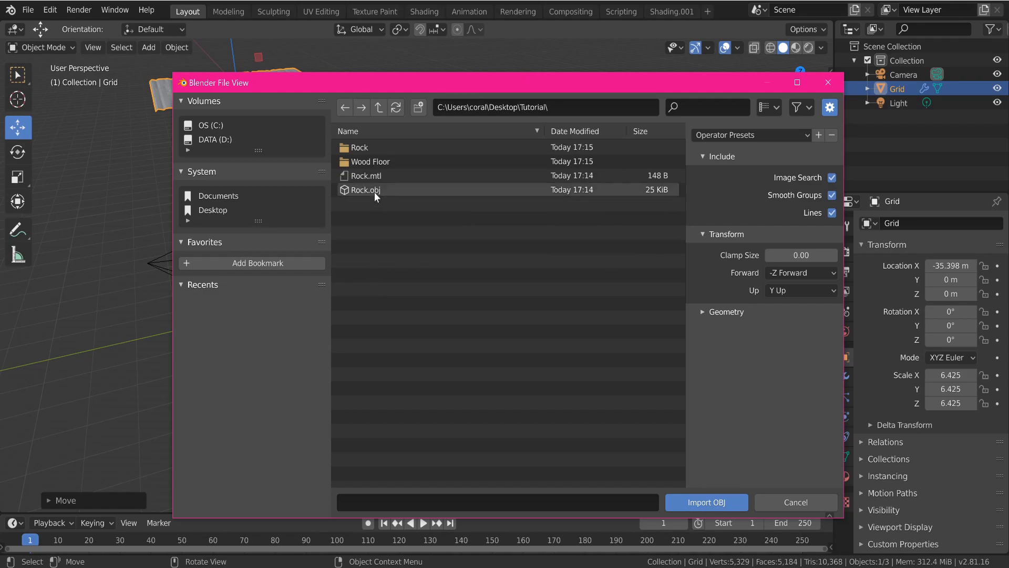
pyautogui.doubleClick(375, 192)
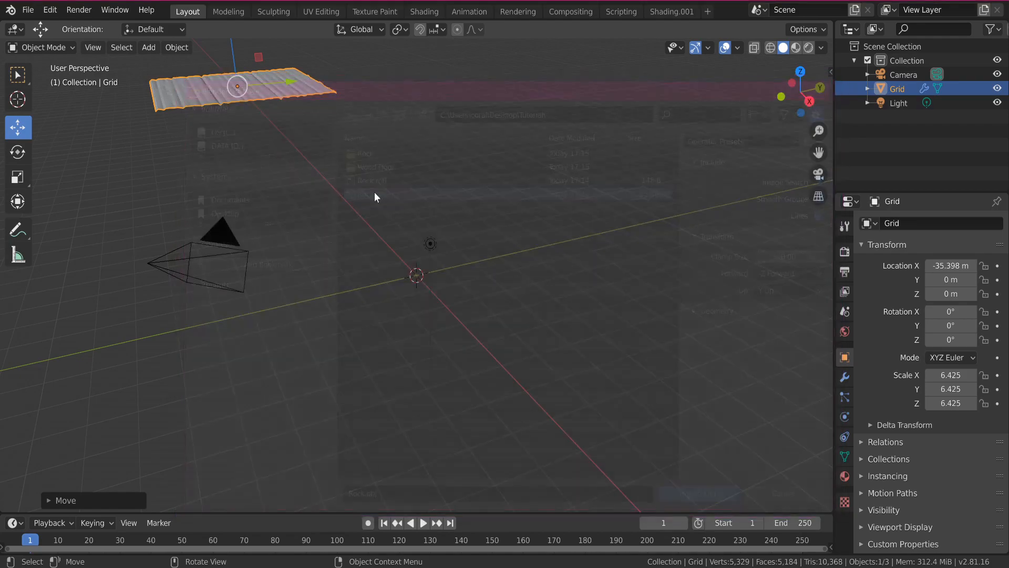
# Step: Set the rock's origin with Origin to Geometry and move the rock close to the world origin
pyautogui.click(49, 10)
pyautogui.click(84, 135)
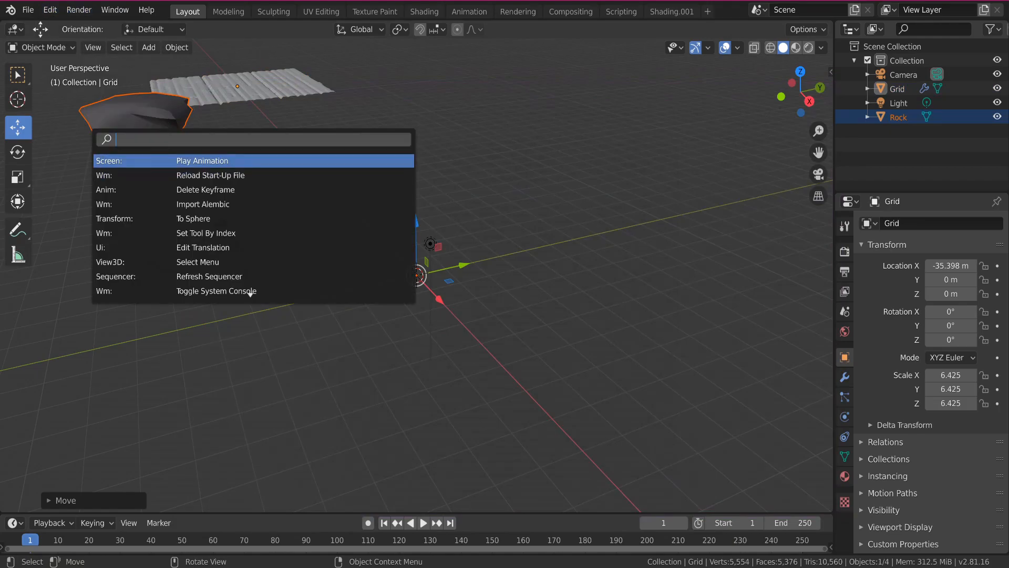
pyautogui.write('ori')
pyautogui.press('Down')
pyautogui.press('Down')
pyautogui.press('Return')
pyautogui.press('Down')
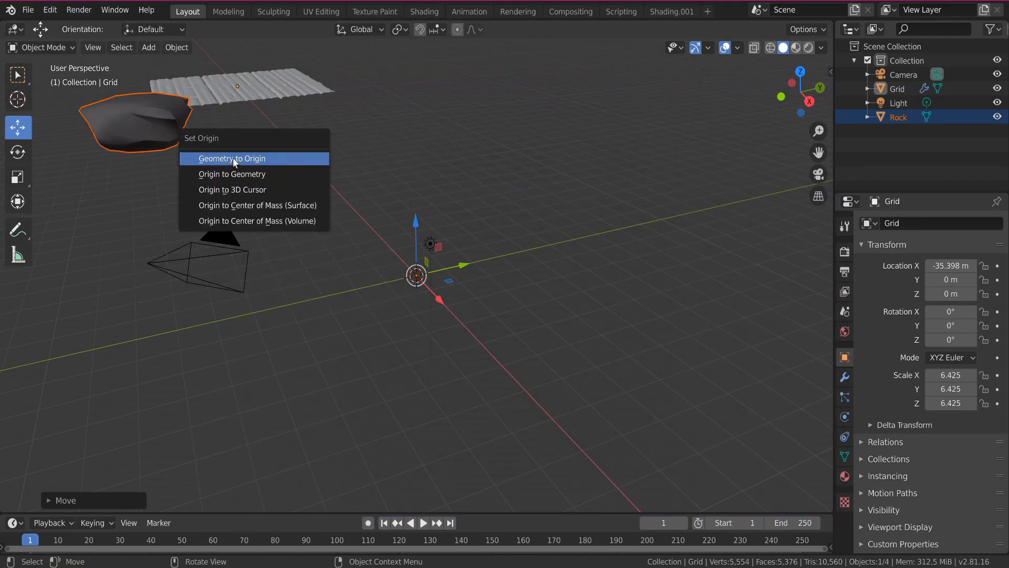
pyautogui.press('Return')
pyautogui.moveTo(174, 121); pyautogui.dragTo(553, 257)
pyautogui.moveTo(570, 224); pyautogui.dragTo(464, 246)
# Step: Move the grid along the X axis to about -9.28 m, next to the rock
pyautogui.click(243, 90)
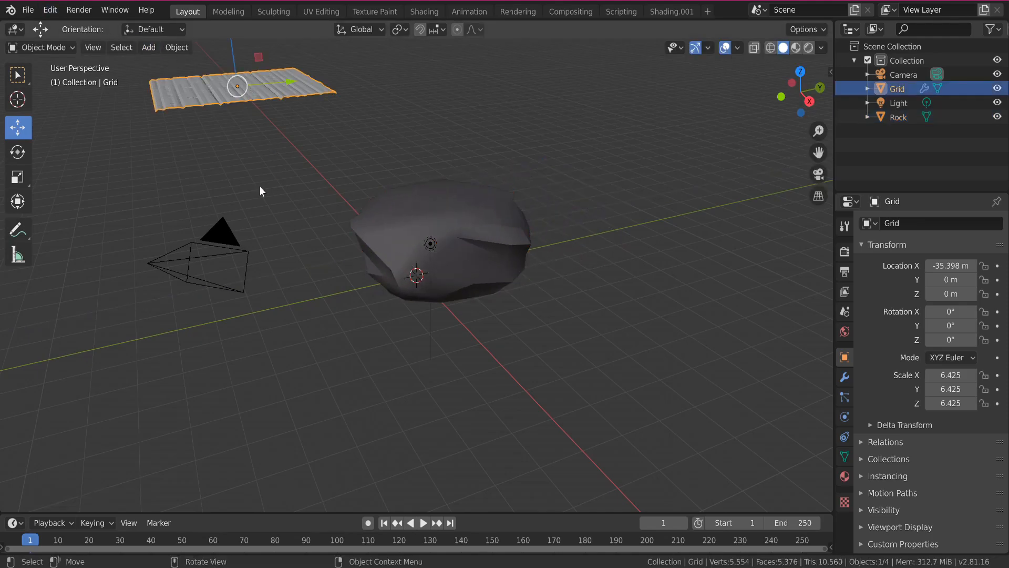
pyautogui.hotkey('shift', '`')
pyautogui.click(416, 275)
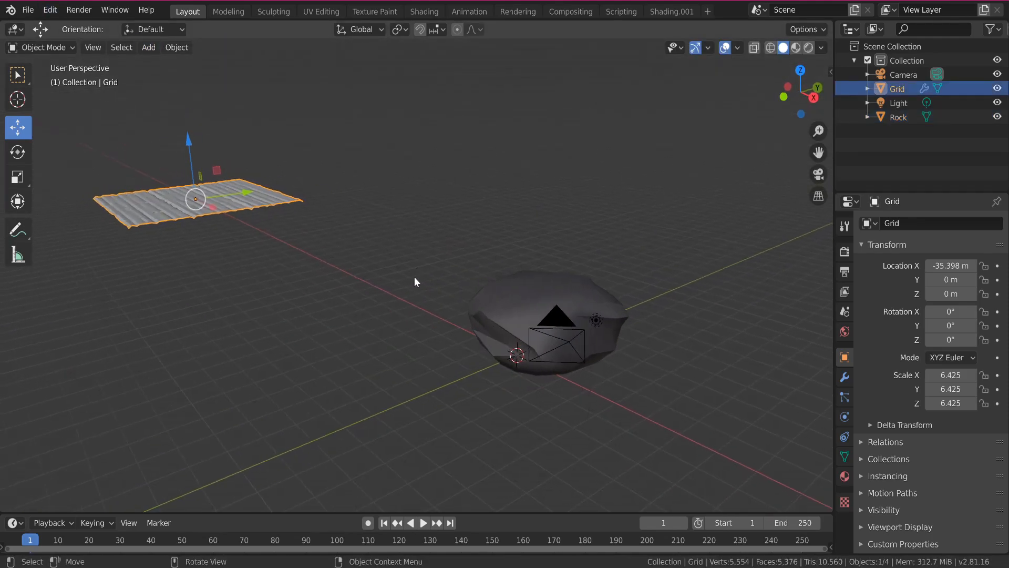
pyautogui.moveTo(212, 208); pyautogui.dragTo(403, 298)
# Step: Preview the scene with rendered shading and walk through it to examine the wood floor and the rock up close
pyautogui.click(807, 48)
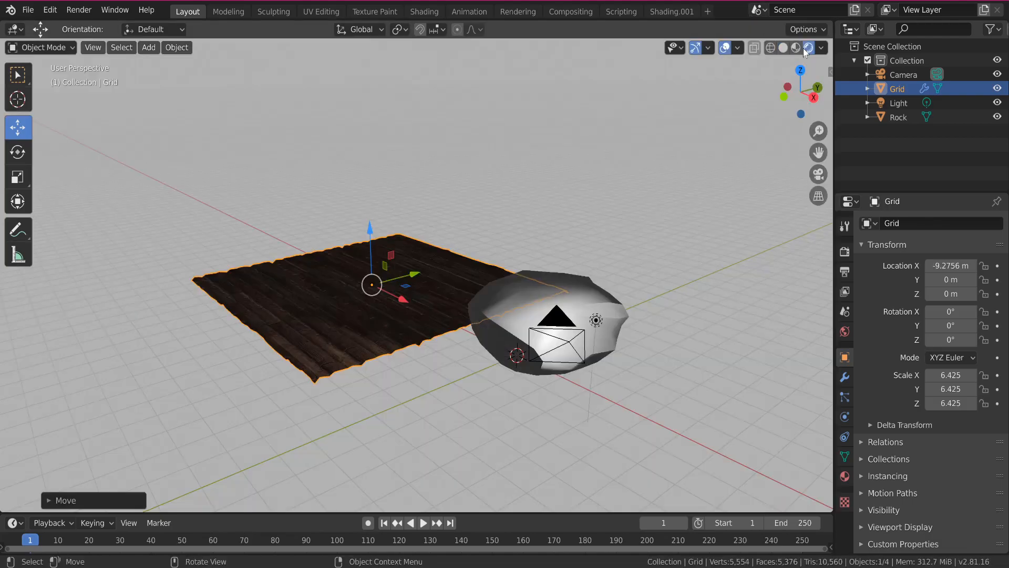
pyautogui.hotkey('shift', '`')
pyautogui.press('w')
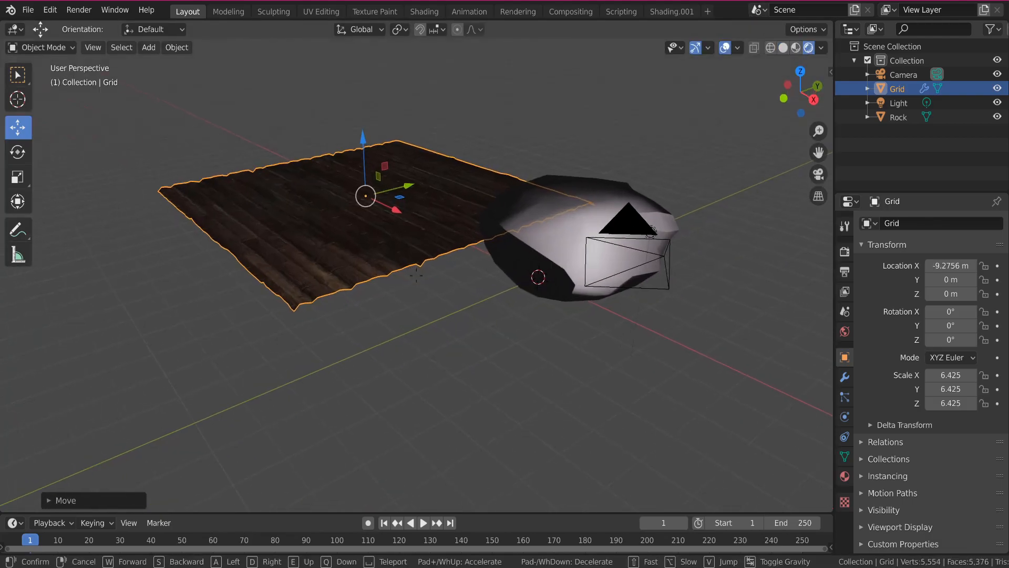
pyautogui.press('w')
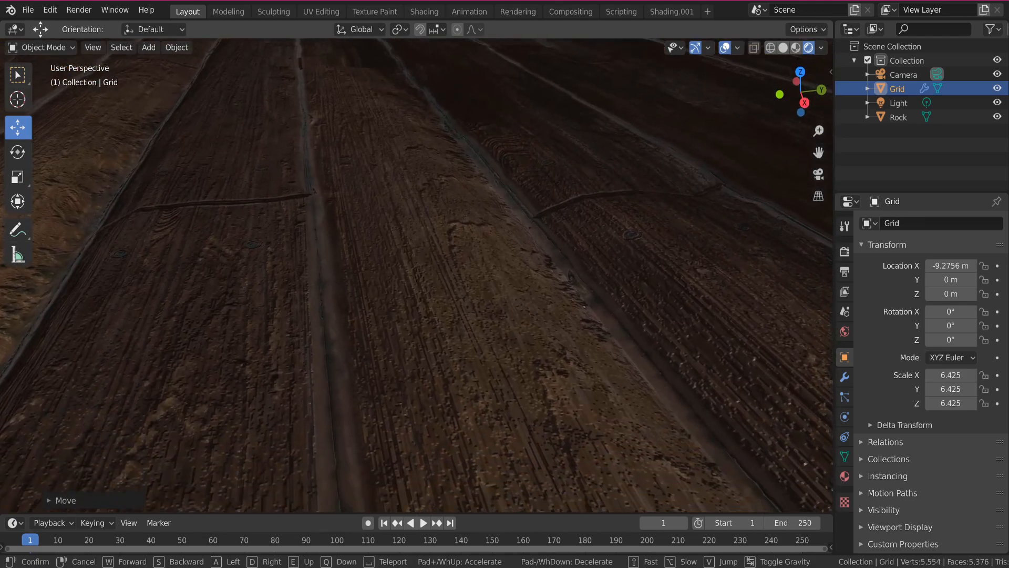
pyautogui.press('w')
pyautogui.press('s')
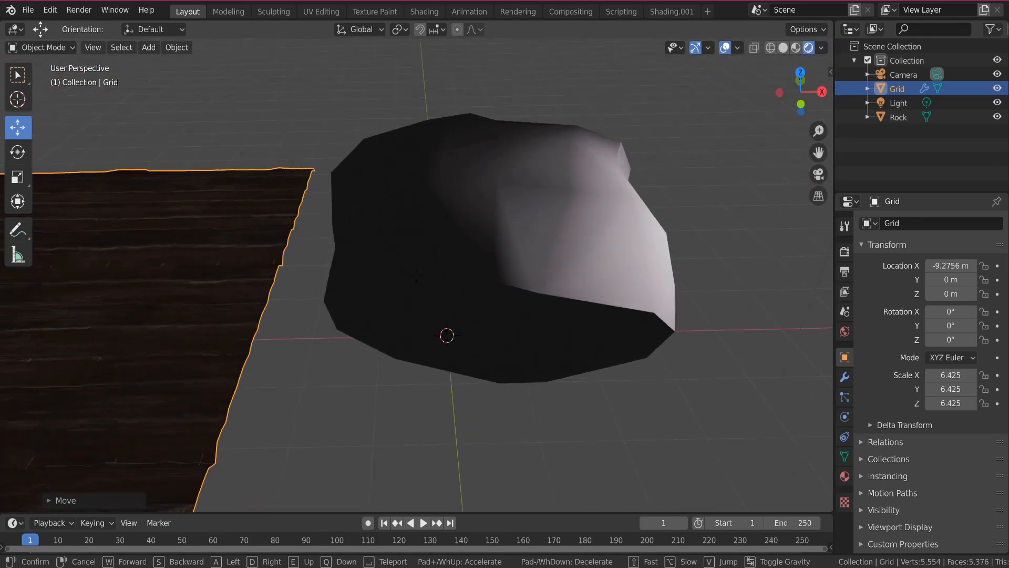
pyautogui.press('d')
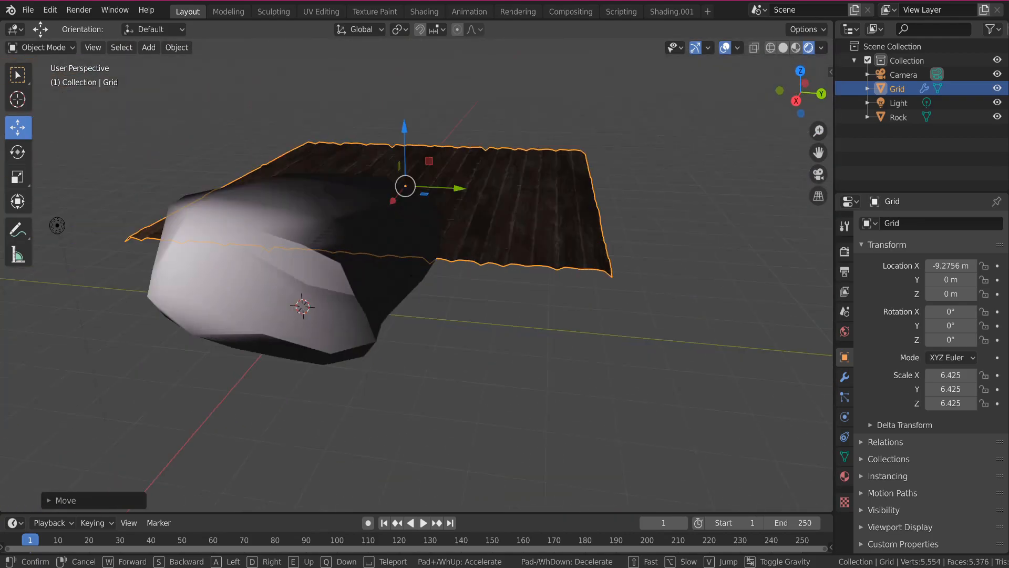
pyautogui.click(417, 276)
# Step: Show the scene in material preview shading, select the rock and switch to the Shading.001 workspace
pyautogui.click(795, 47)
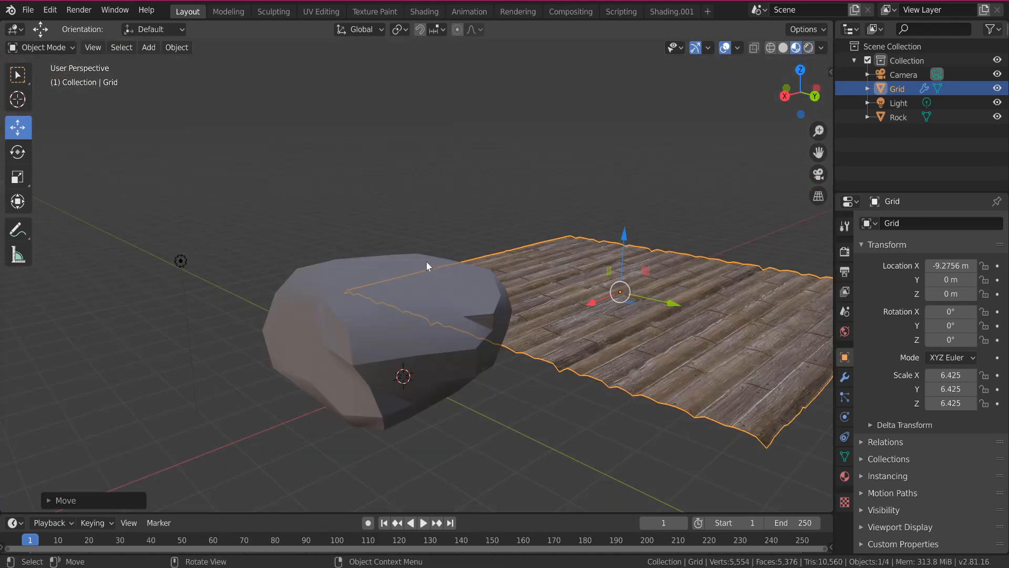
pyautogui.click(374, 335)
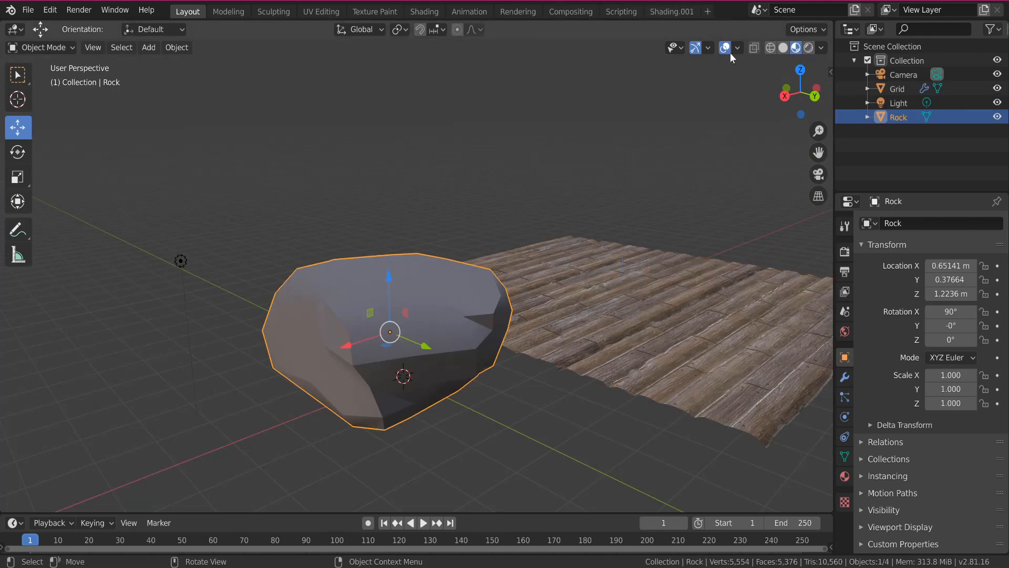
pyautogui.click(660, 12)
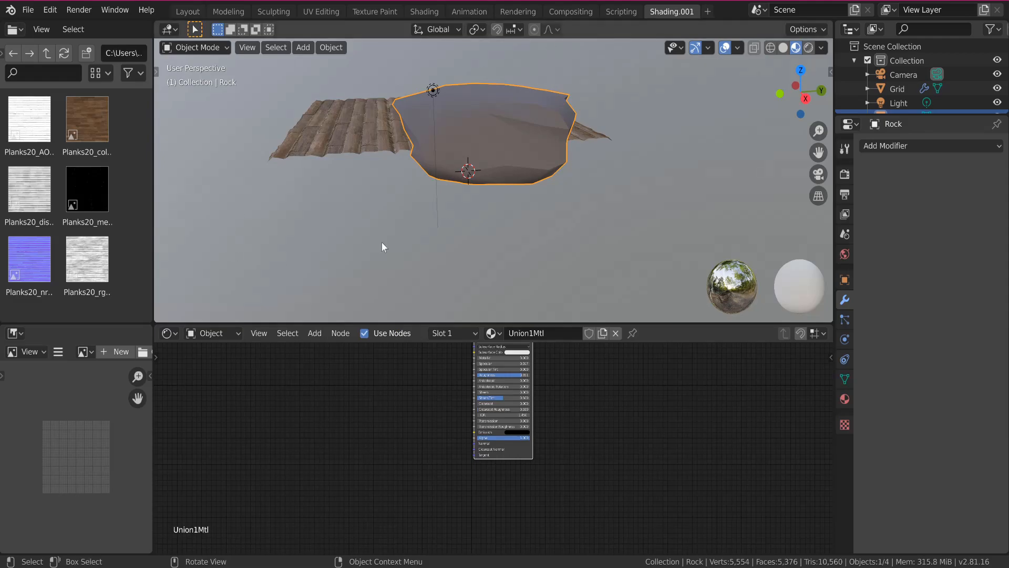
# Step: Unlink the imported material Union1Mtl from the rock and give the rock a new material
pyautogui.scroll(1, 420, 401)
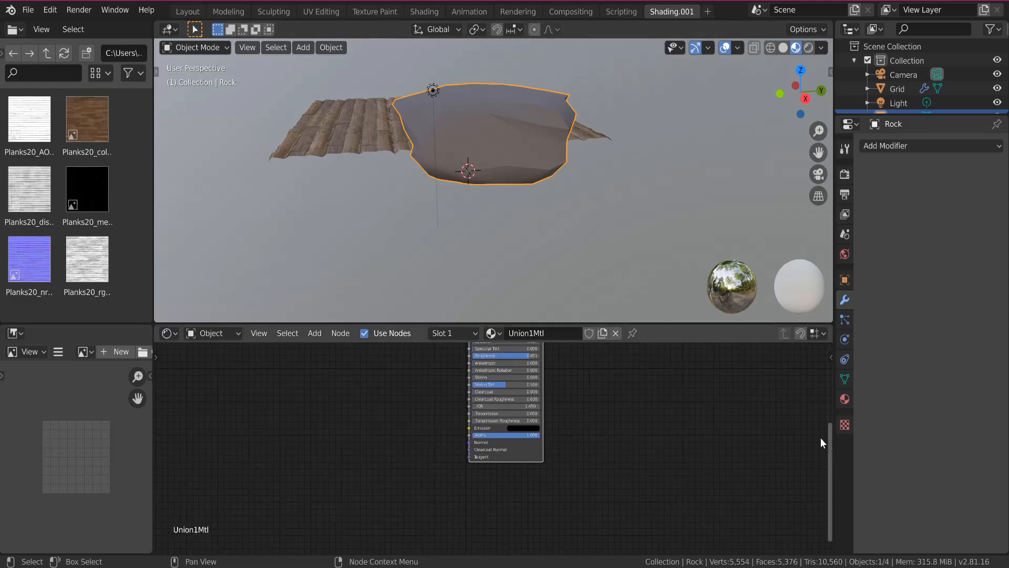
pyautogui.moveTo(828, 446); pyautogui.dragTo(829, 371)
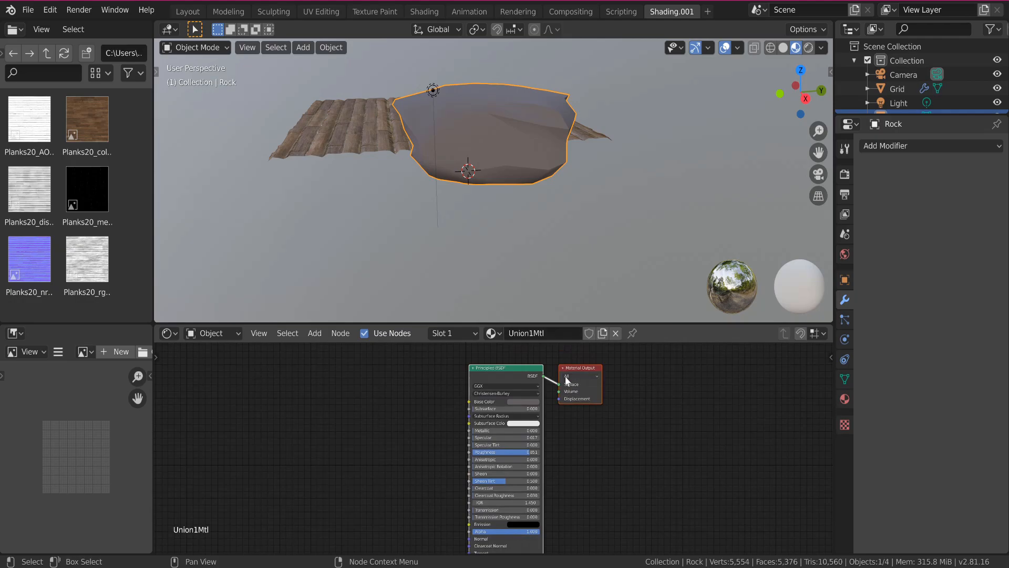
pyautogui.click(616, 333)
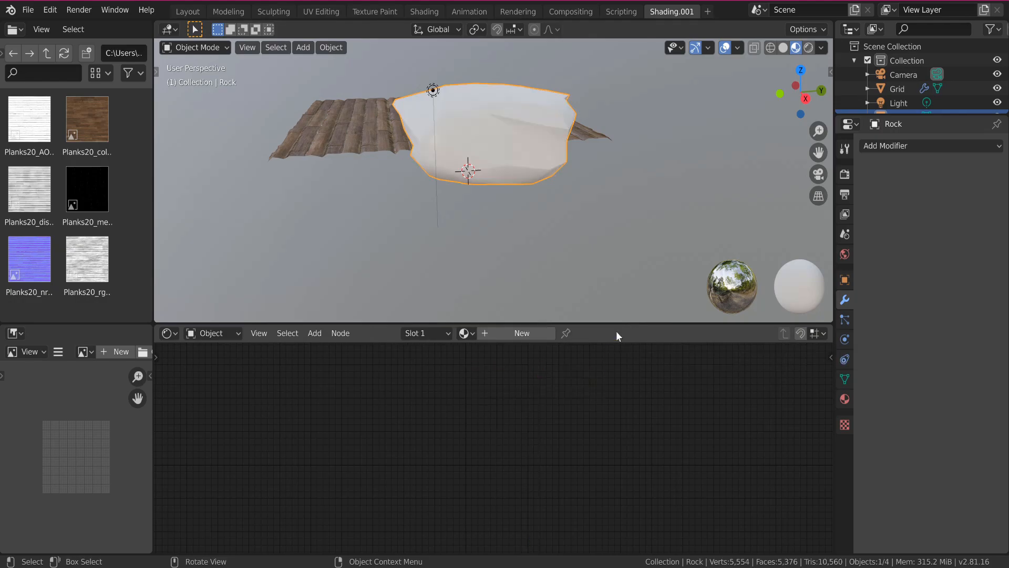
pyautogui.click(534, 336)
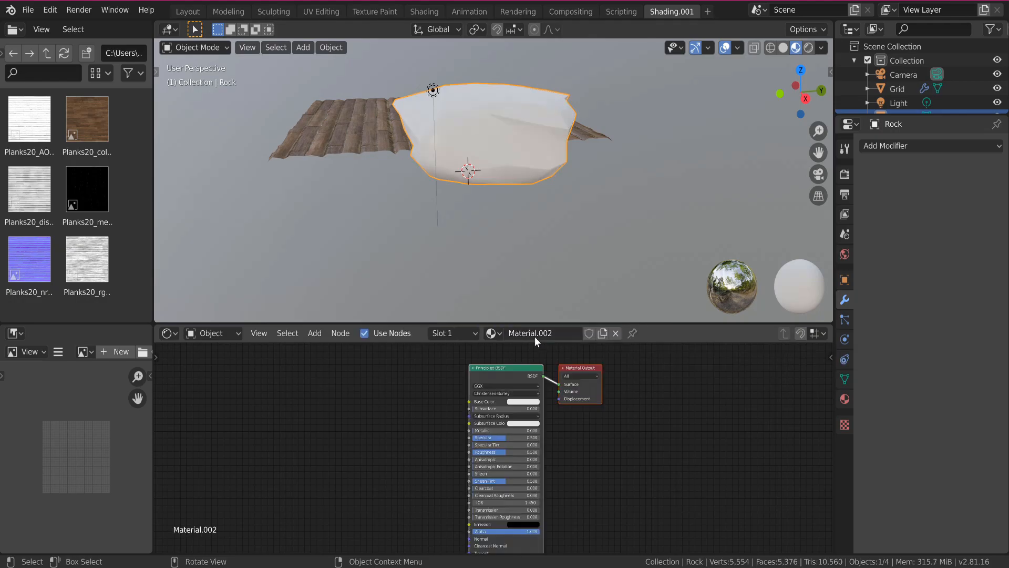
# Step: Browse to the Rock texture folder, add the Rocks08 color map as an image texture and connect it to Base Color
pyautogui.click(48, 53)
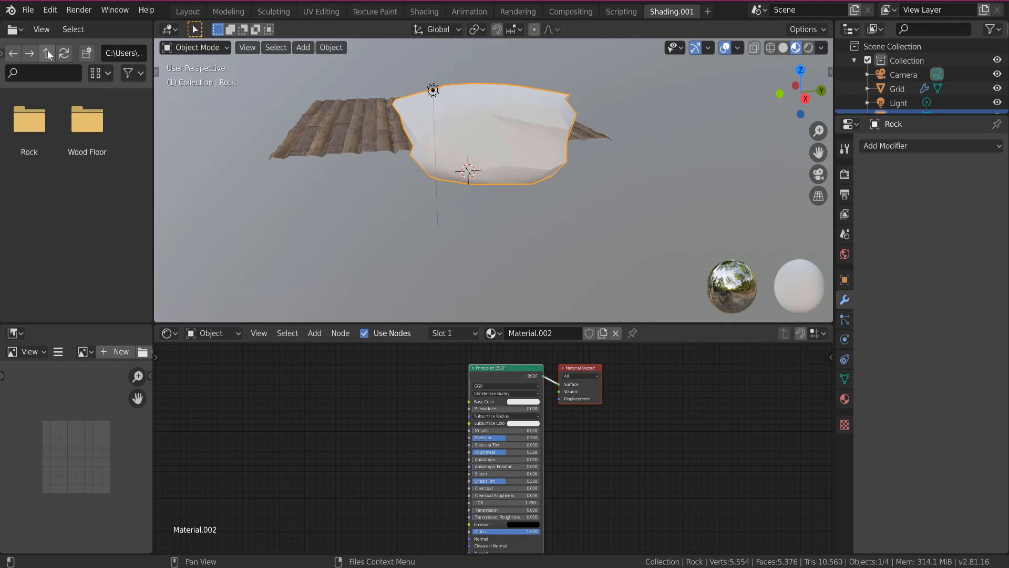
pyautogui.doubleClick(50, 120)
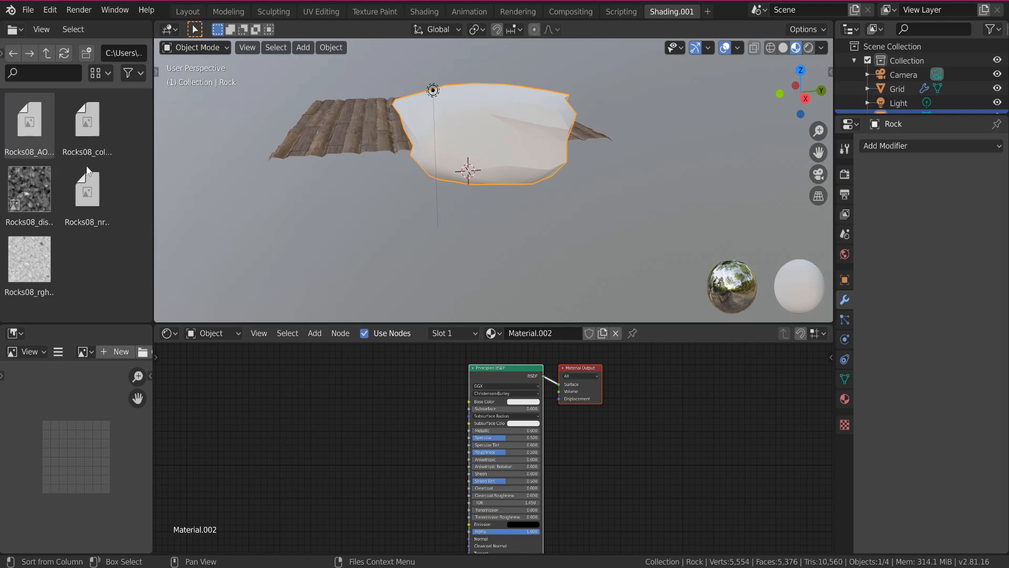
pyautogui.moveTo(88, 121); pyautogui.dragTo(469, 401)
pyautogui.moveTo(332, 373); pyautogui.dragTo(403, 369)
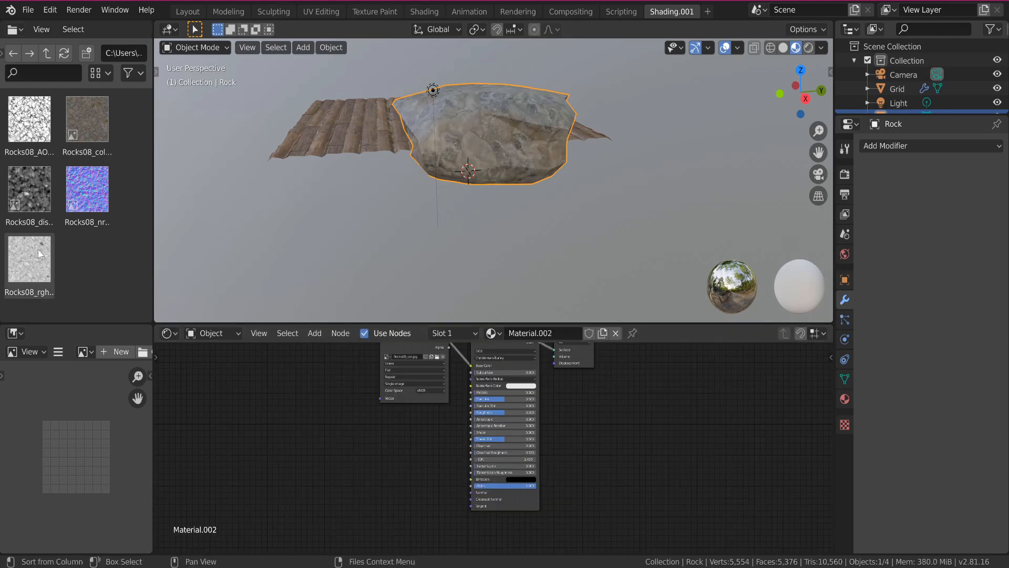
# Step: Add the Rocks08 roughness map and a Gamma node, and connect the map through Gamma to the shader's Roughness
pyautogui.moveTo(38, 249); pyautogui.dragTo(308, 381)
pyautogui.click(317, 332)
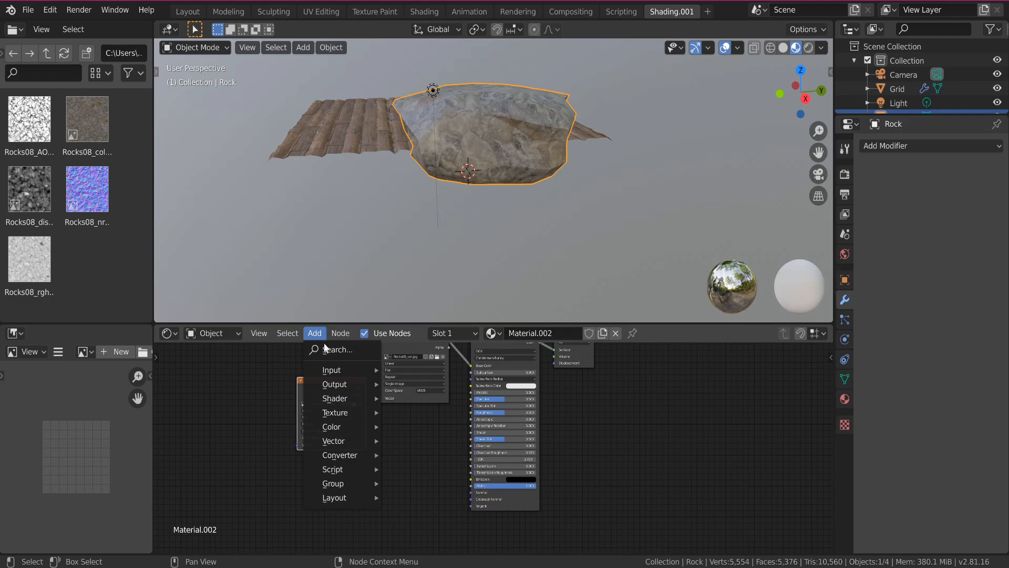
pyautogui.click(336, 349)
pyautogui.write('gamma')
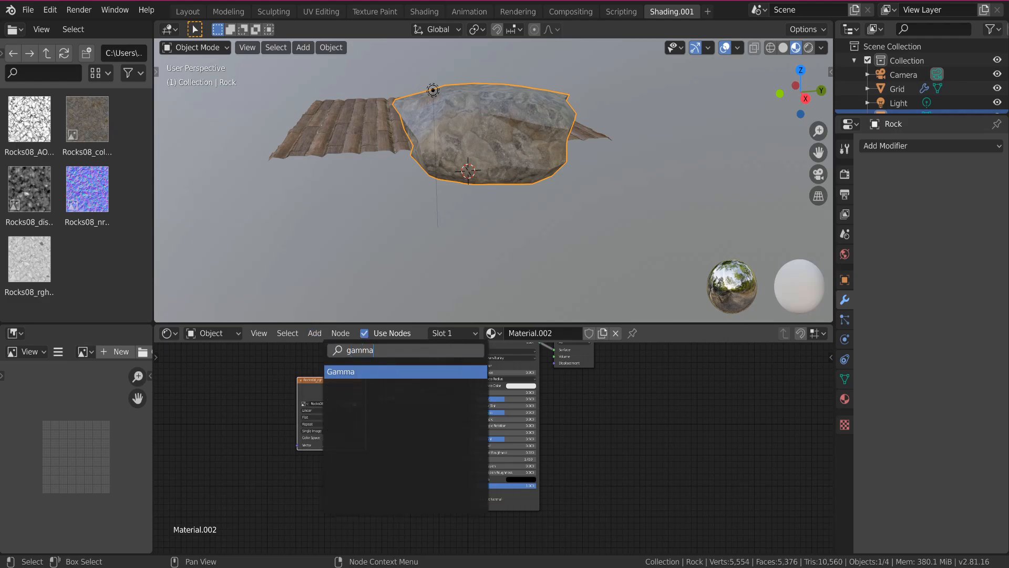
pyautogui.click(339, 372)
pyautogui.click(499, 525)
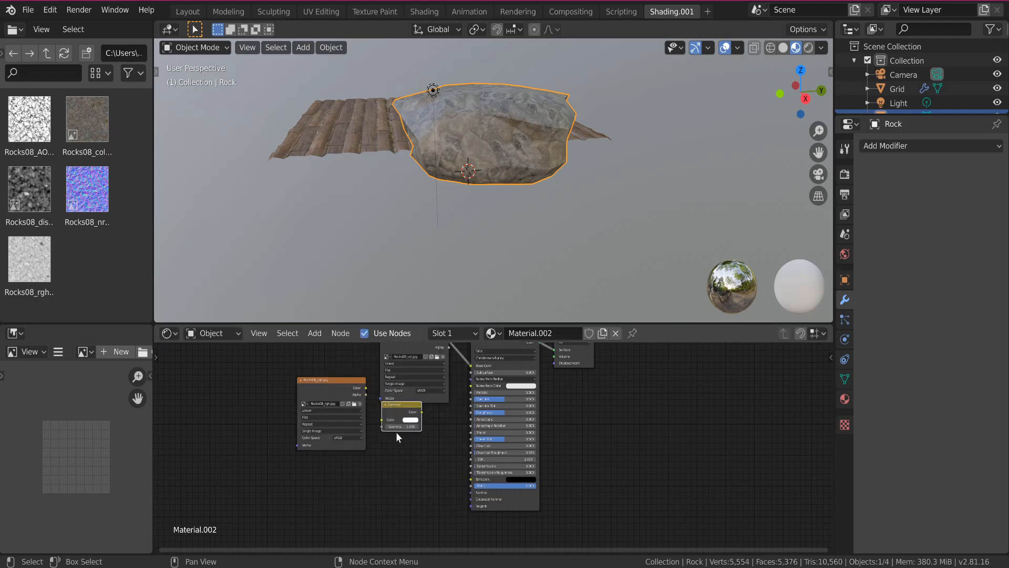
pyautogui.moveTo(364, 387); pyautogui.dragTo(470, 412)
# Step: Add the Rocks08 displacement and normal maps as image textures below the roughness texture
pyautogui.scroll(1, 376, 432)
pyautogui.moveTo(831, 425); pyautogui.dragTo(824, 468)
pyautogui.moveTo(25, 188); pyautogui.dragTo(261, 397)
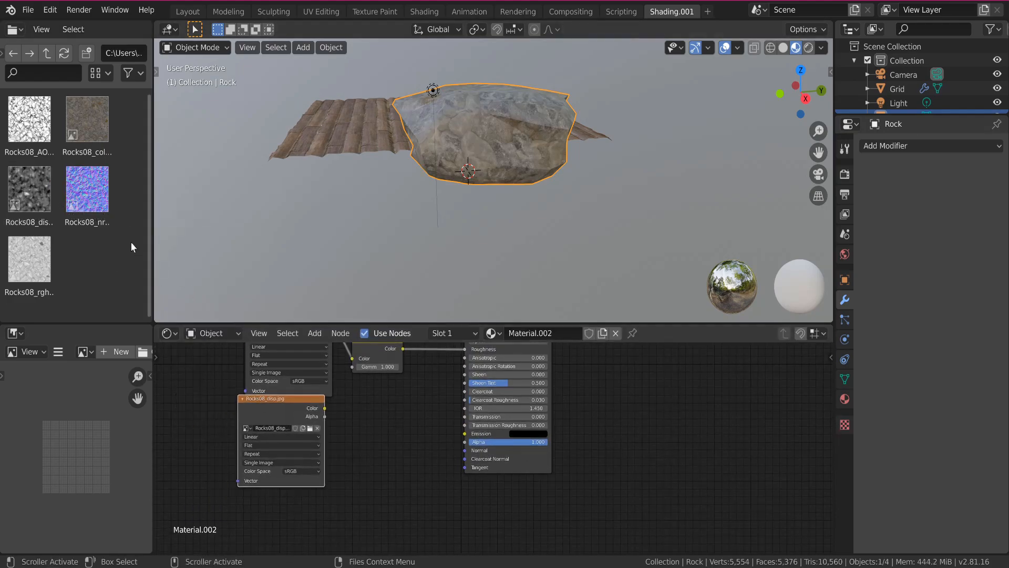
pyautogui.moveTo(97, 222); pyautogui.dragTo(318, 500)
# Step: Set the color space of the displacement and normal textures to Non-Color and place the normal texture just below the displacement texture
pyautogui.scroll(-1, 331, 494)
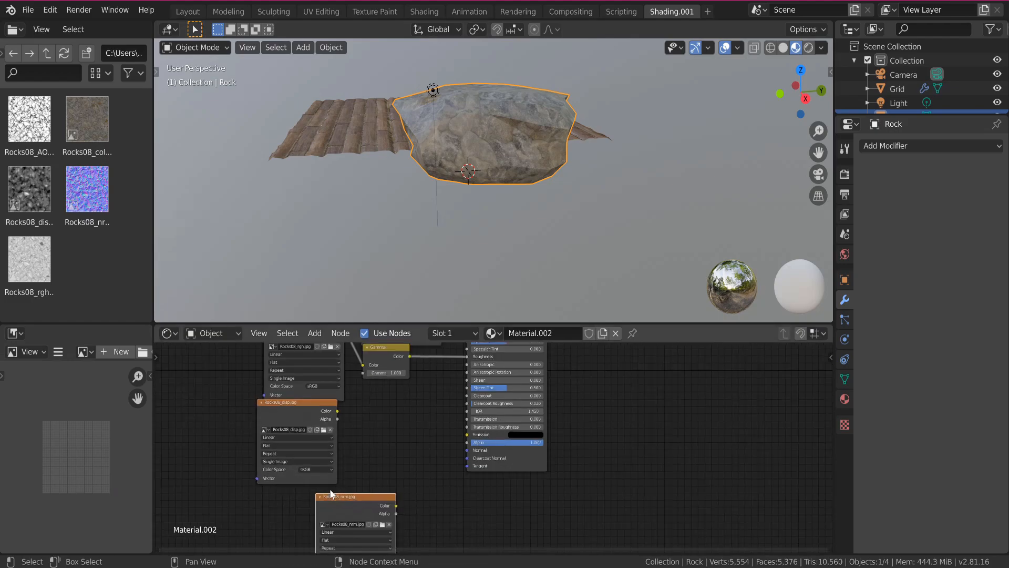
pyautogui.click(315, 469)
pyautogui.click(309, 446)
pyautogui.scroll(-1, 336, 520)
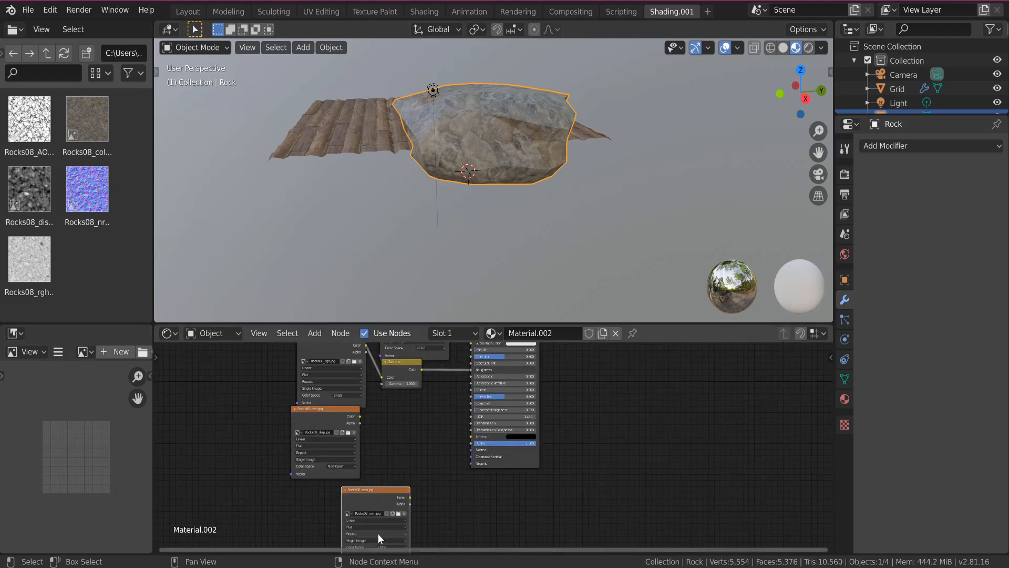
pyautogui.click(382, 547)
pyautogui.click(390, 518)
pyautogui.moveTo(375, 489); pyautogui.dragTo(349, 481)
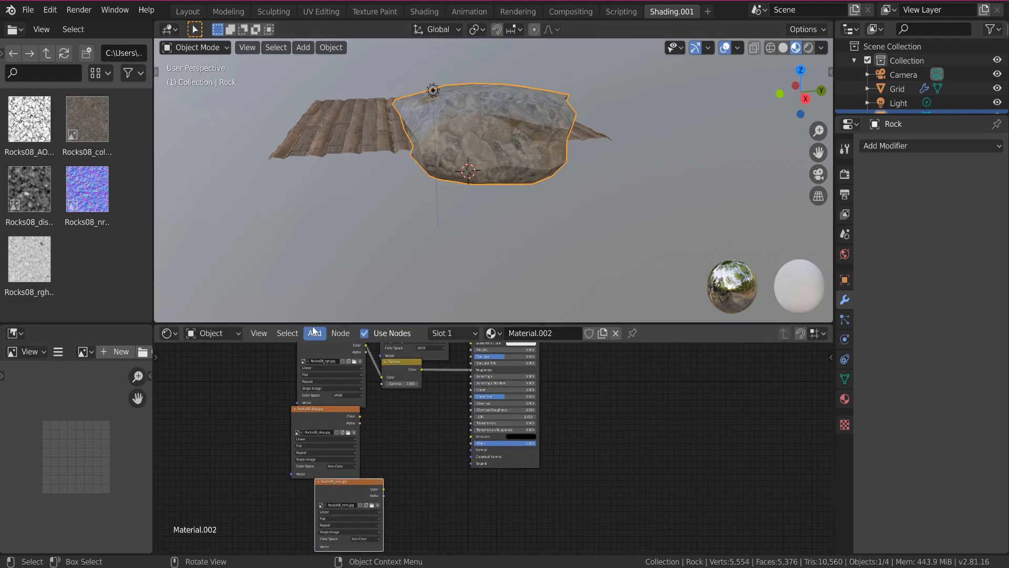
# Step: Add a Normal Map node and place it beside the normal texture
pyautogui.click(315, 333)
pyautogui.click(326, 349)
pyautogui.write('gamma')
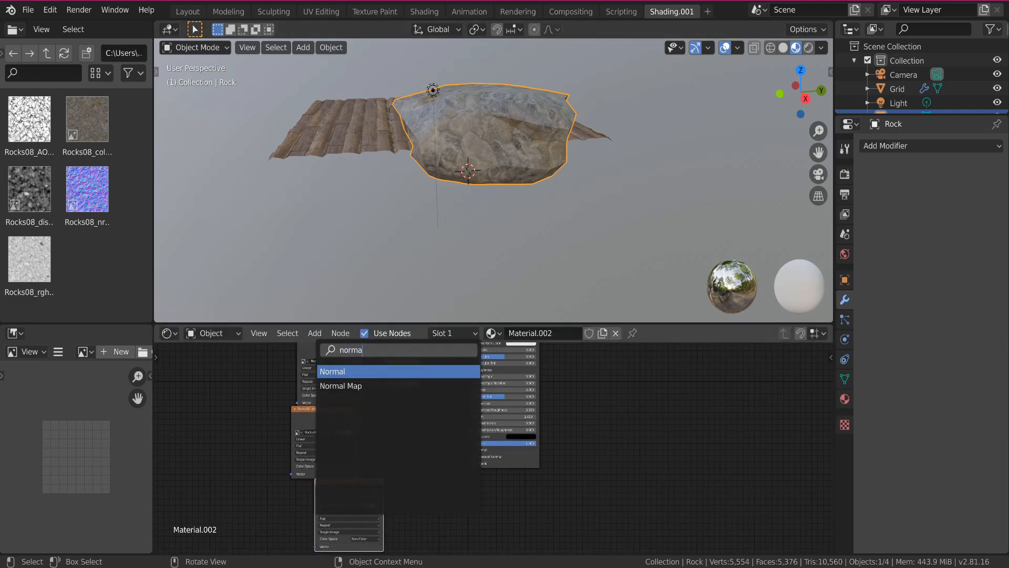
pyautogui.press('Return')
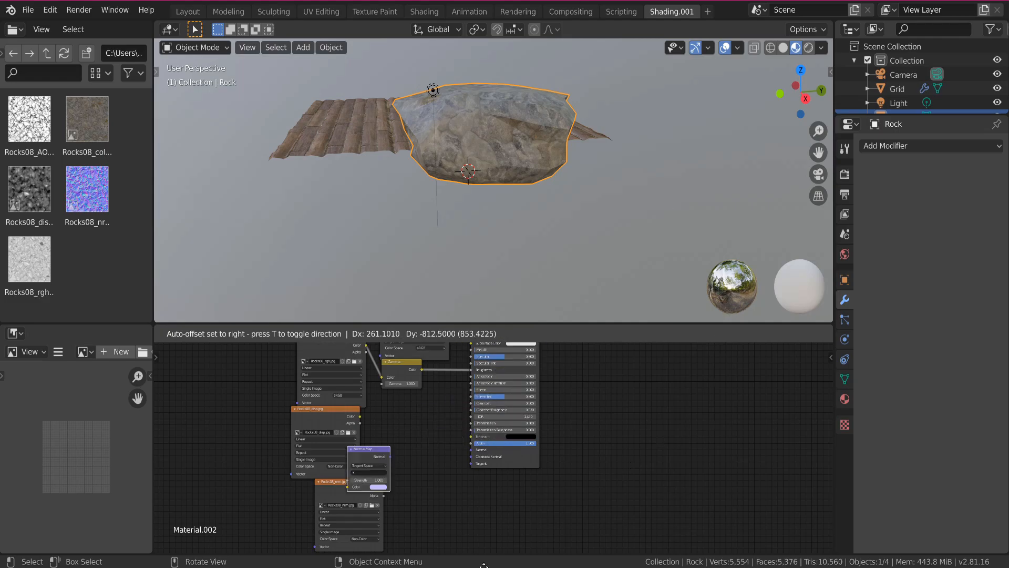
pyautogui.click(429, 439)
pyautogui.moveTo(428, 439); pyautogui.dragTo(437, 489)
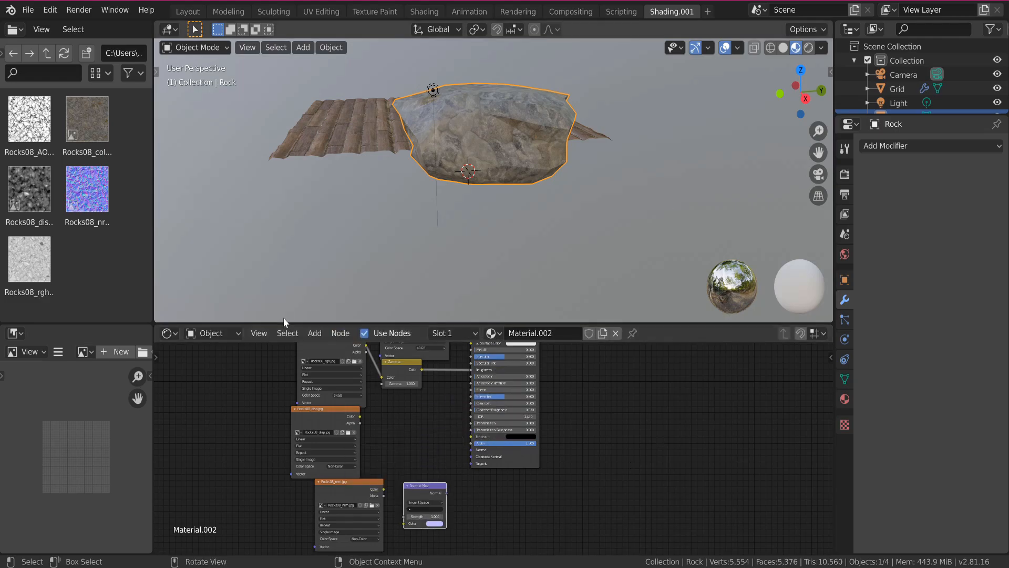
# Step: Add a Bump node between the displacement texture and the shader, and shift the Normal Map node slightly closer to its texture
pyautogui.click(314, 333)
pyautogui.click(331, 349)
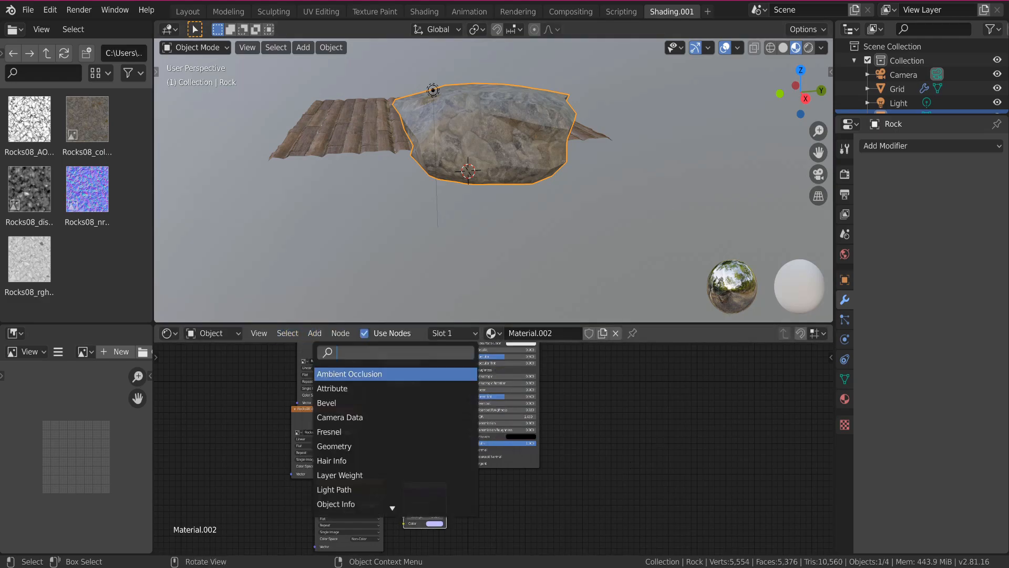
pyautogui.write('gamma')
pyautogui.press('Return')
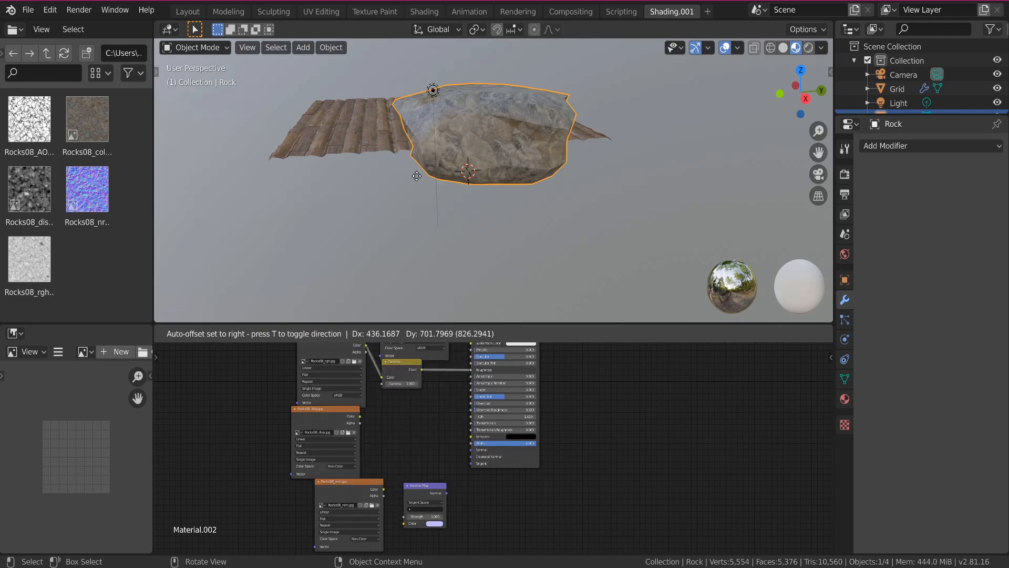
pyautogui.click(537, 481)
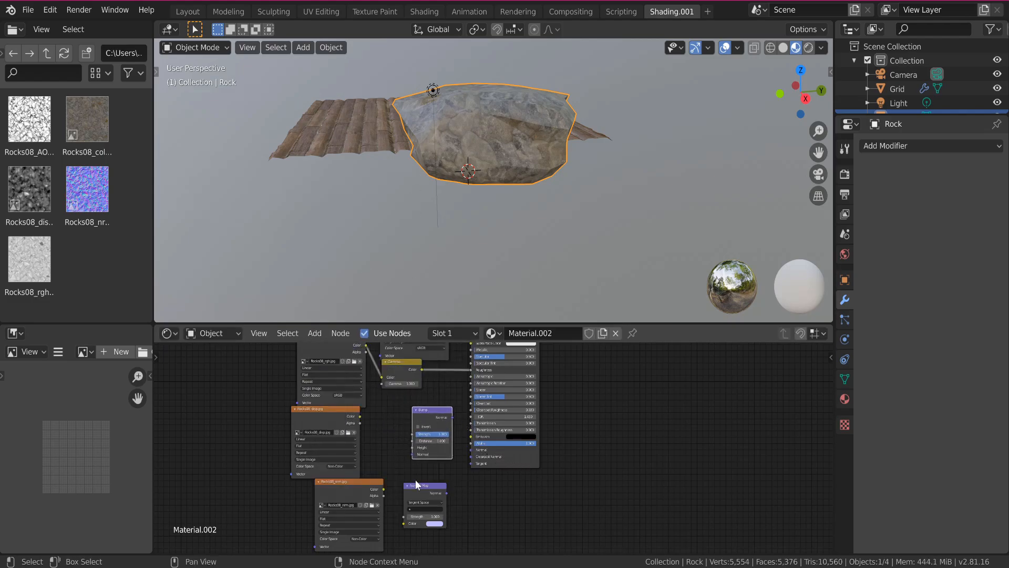
pyautogui.moveTo(415, 484); pyautogui.dragTo(408, 483)
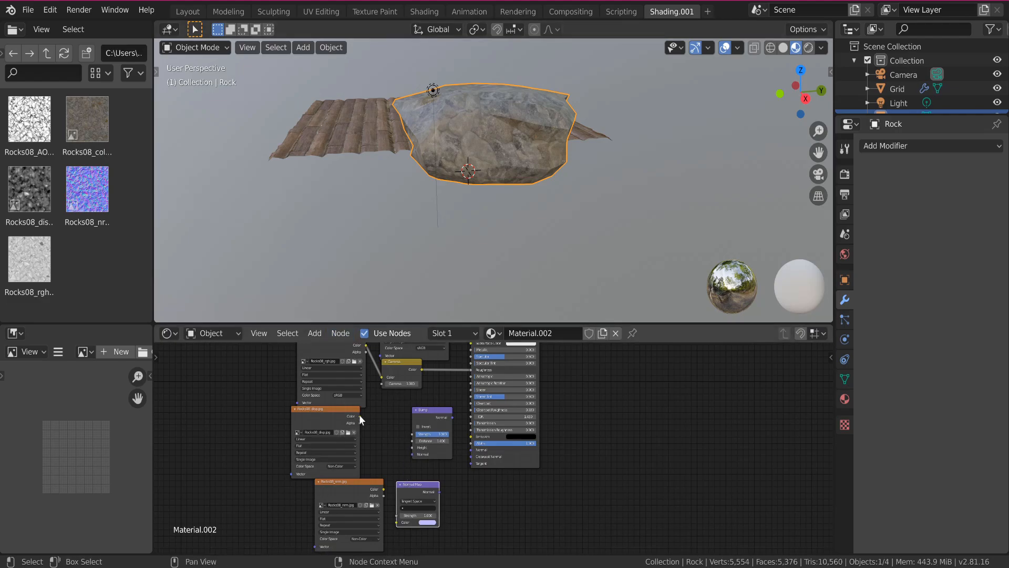
# Step: Connect the displacement texture to Bump Height, the normal texture through Normal Map to Bump Normal, and Bump to the shader's Normal
pyautogui.moveTo(360, 416); pyautogui.dragTo(413, 447)
pyautogui.moveTo(384, 488); pyautogui.dragTo(397, 523)
pyautogui.moveTo(439, 492); pyautogui.dragTo(412, 453)
pyautogui.moveTo(452, 418); pyautogui.dragTo(470, 450)
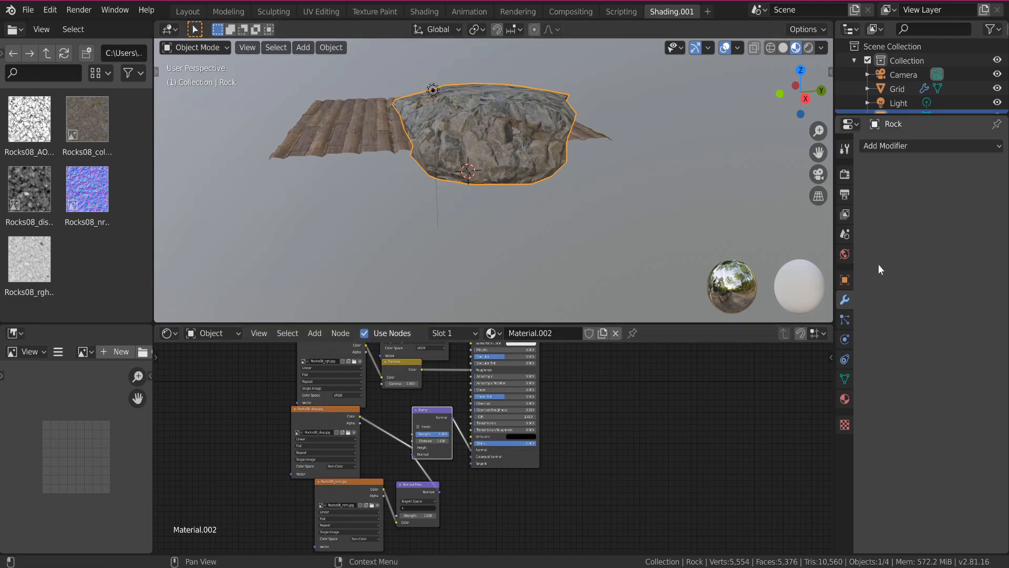
# Step: Add a Subdivision Surface modifier to the rock with the Simple type and 3 subdivisions for both render and viewport
pyautogui.click(877, 148)
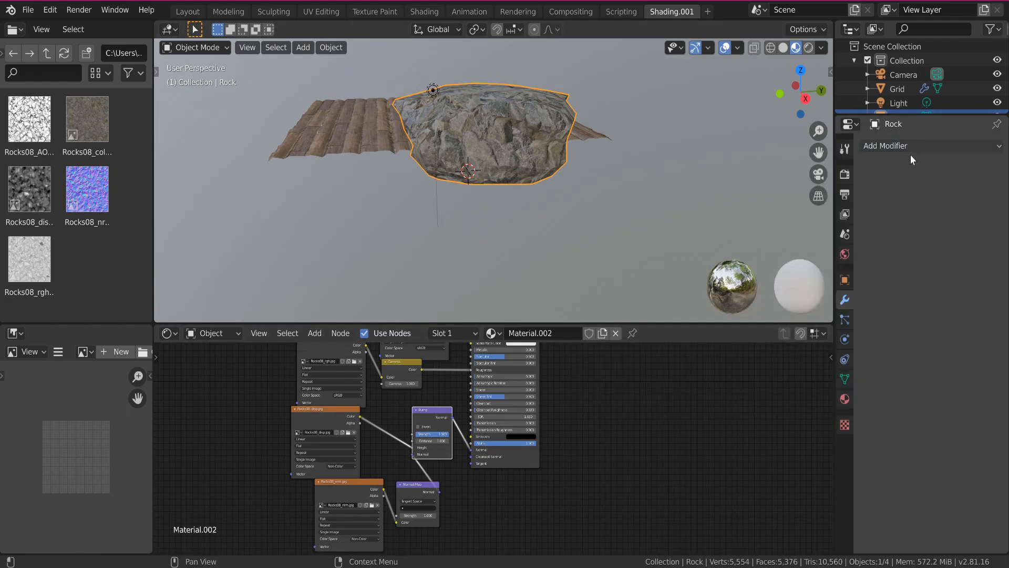
pyautogui.click(910, 150)
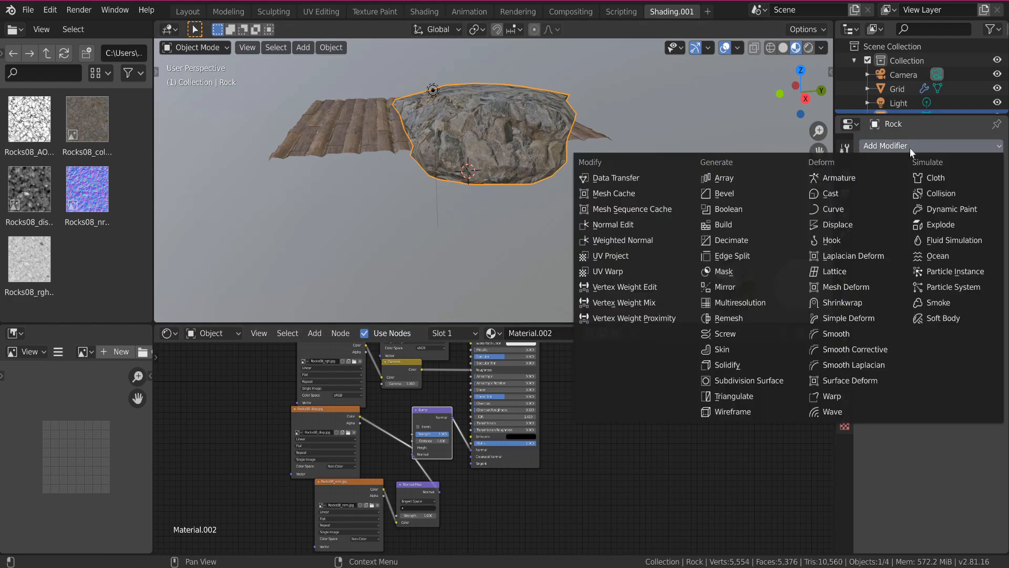
pyautogui.click(764, 380)
pyautogui.click(925, 238)
pyautogui.click(925, 253)
pyautogui.click(925, 253)
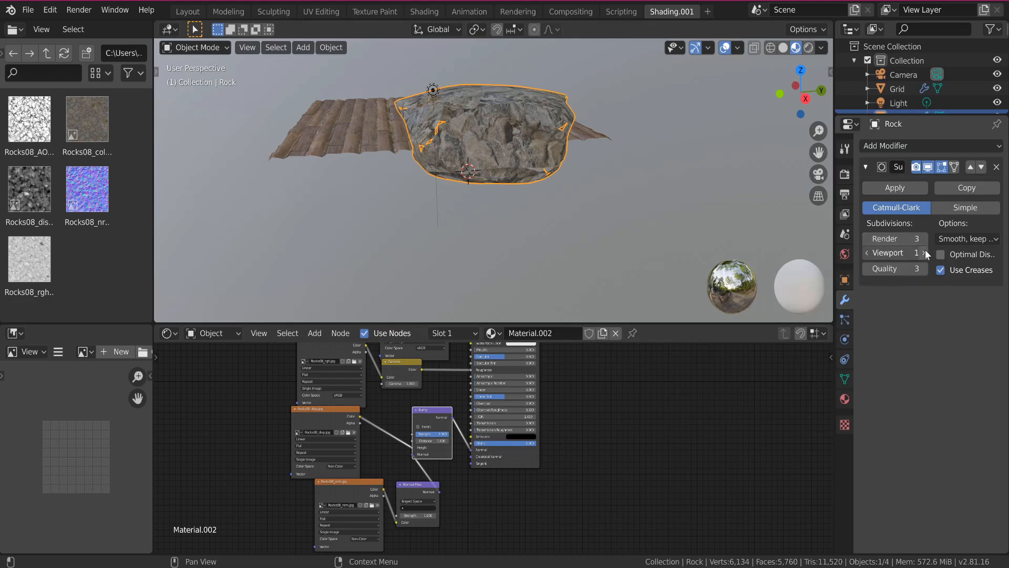
pyautogui.click(945, 208)
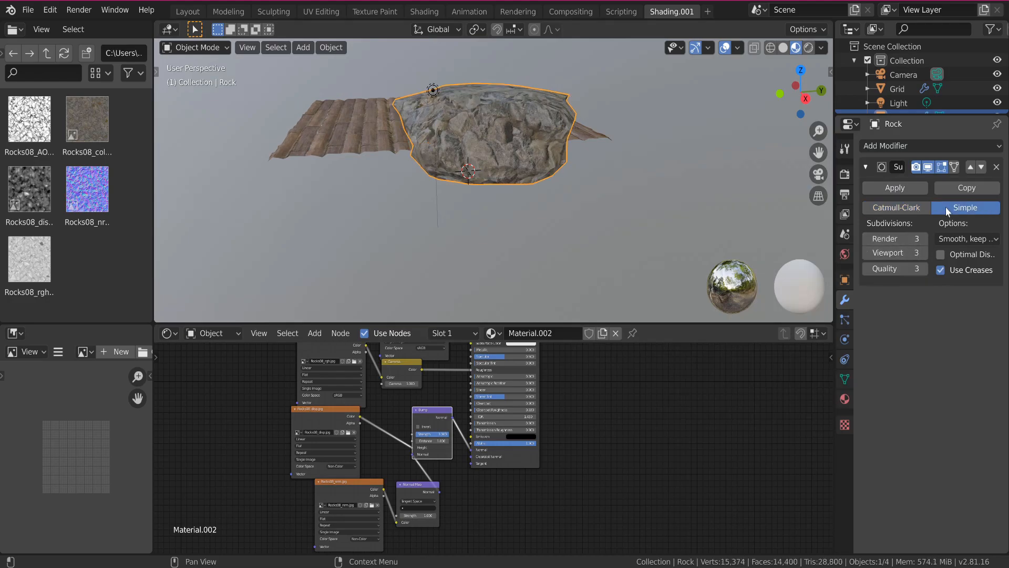
# Step: Add a Displace modifier to the rock below the Subdivision Surface modifier
pyautogui.click(921, 145)
pyautogui.click(843, 226)
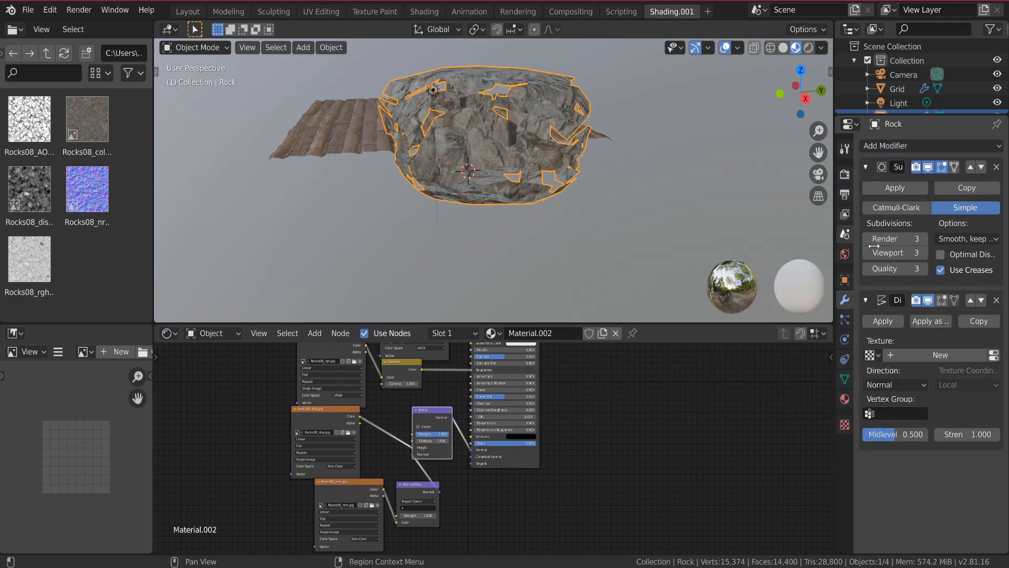
# Step: Create a new texture for the rock's Displace modifier and assign the existing Rocks08_disp.jpg image to it
pyautogui.click(928, 354)
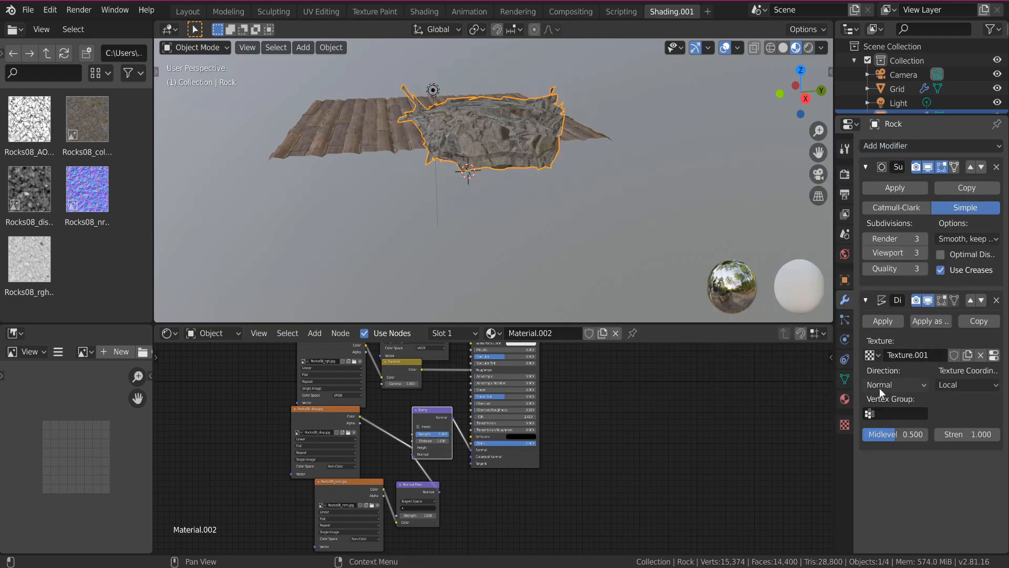
pyautogui.click(845, 424)
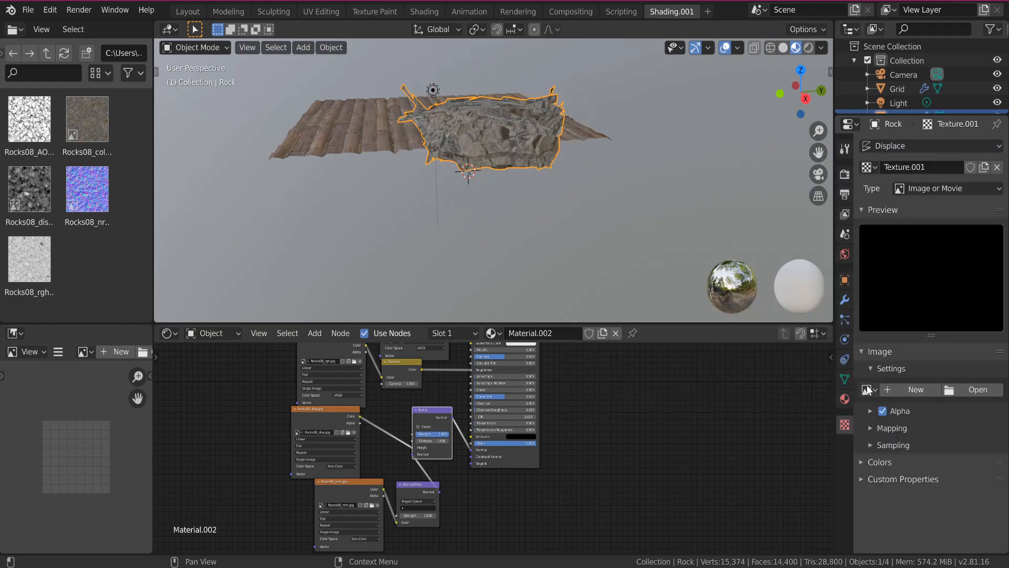
pyautogui.click(868, 390)
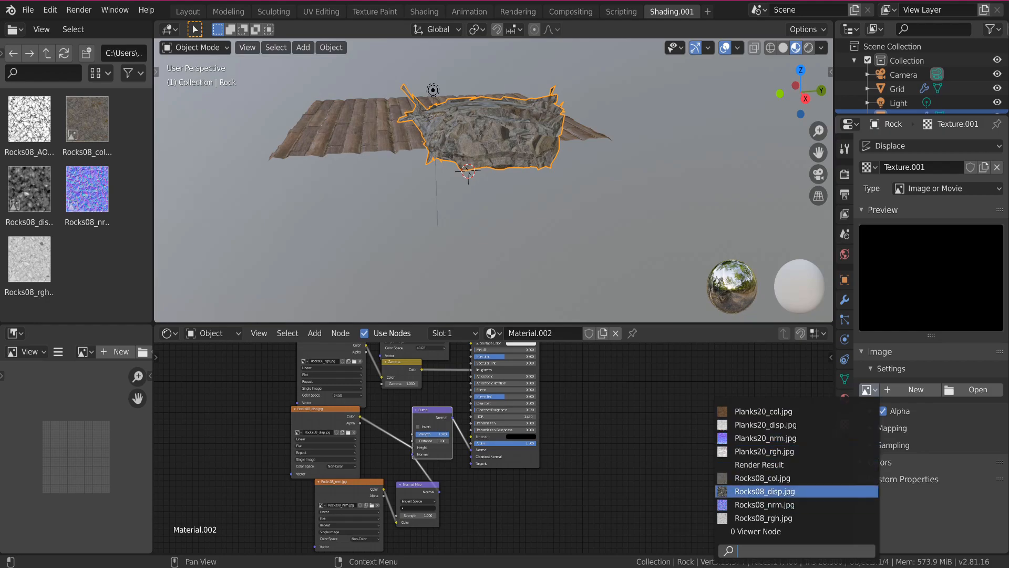
pyautogui.click(792, 492)
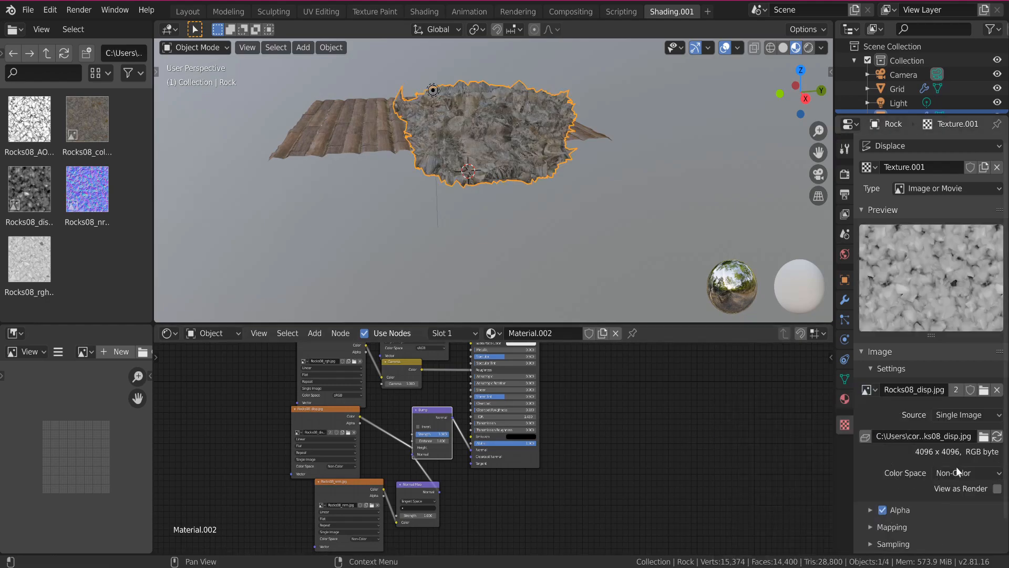
# Step: Set the strength of the rock's Displace modifier to 0.02
pyautogui.click(845, 300)
pyautogui.doubleClick(968, 434)
pyautogui.write('1.0')
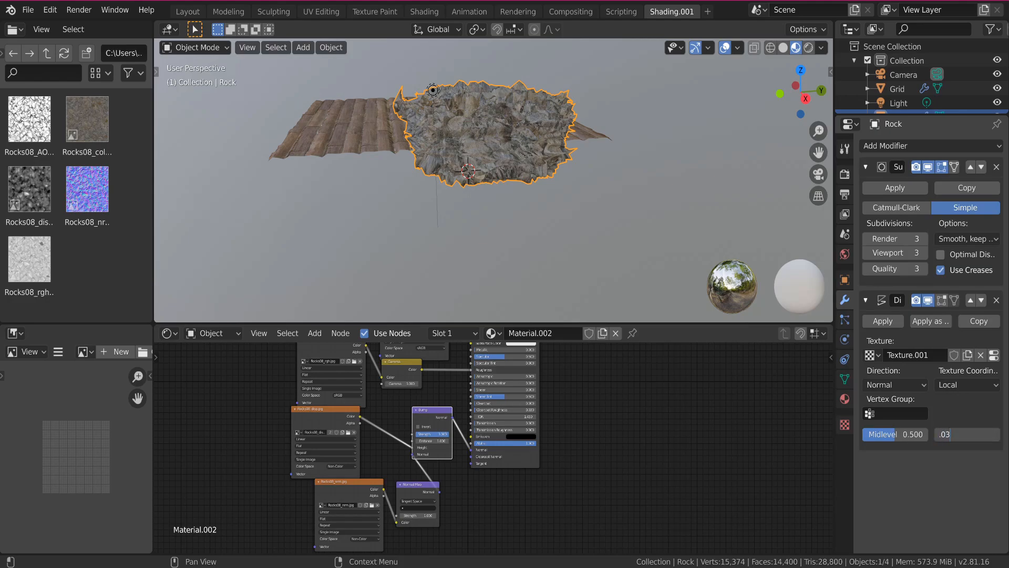
pyautogui.write('2')
pyautogui.press('Return')
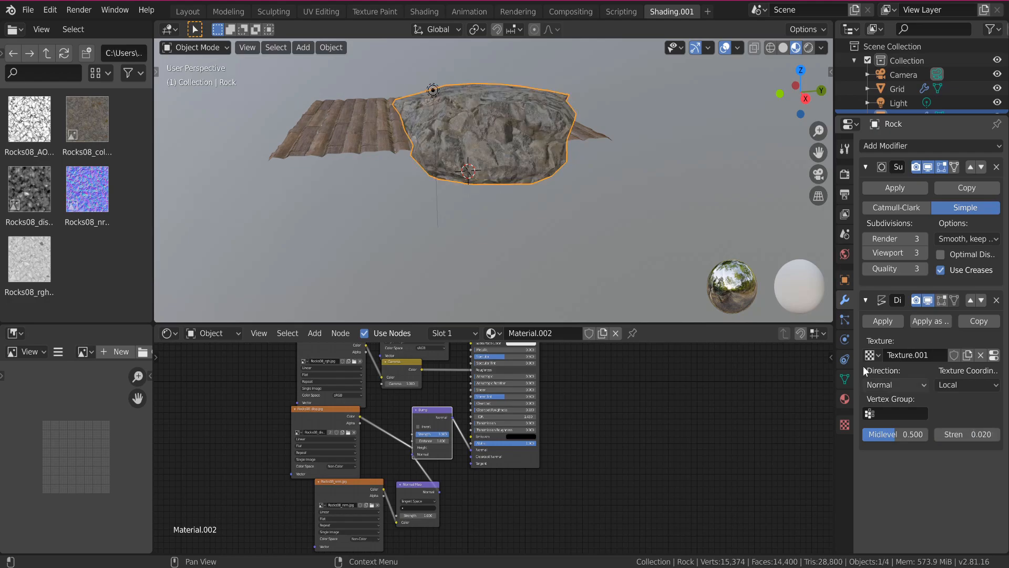
# Step: Examine the displaced rock surface up close from several sides, in both material preview and rendered shading
pyautogui.hotkey('shift', '`')
pyautogui.press('w')
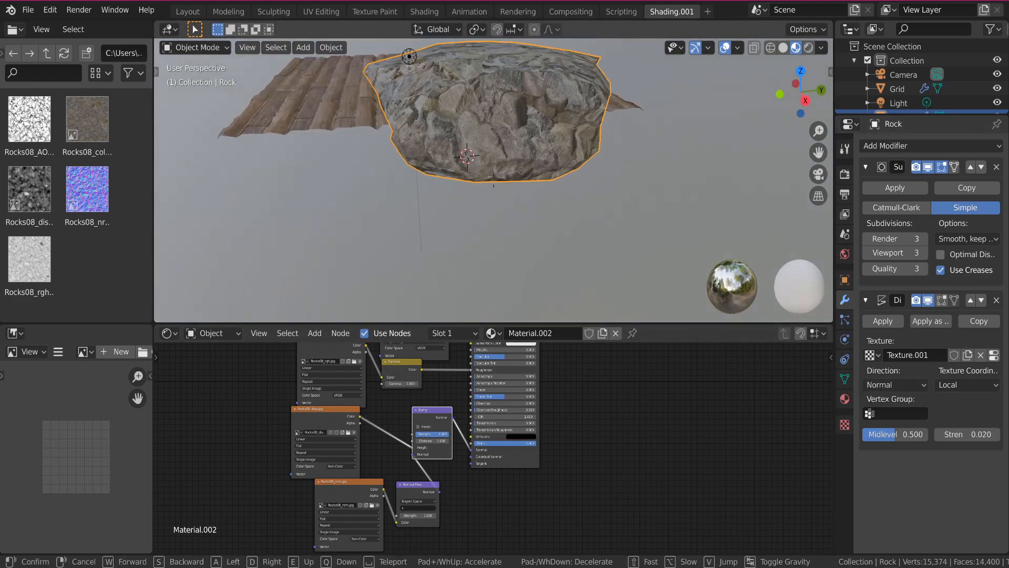
pyautogui.press('d')
pyautogui.click(744, 53)
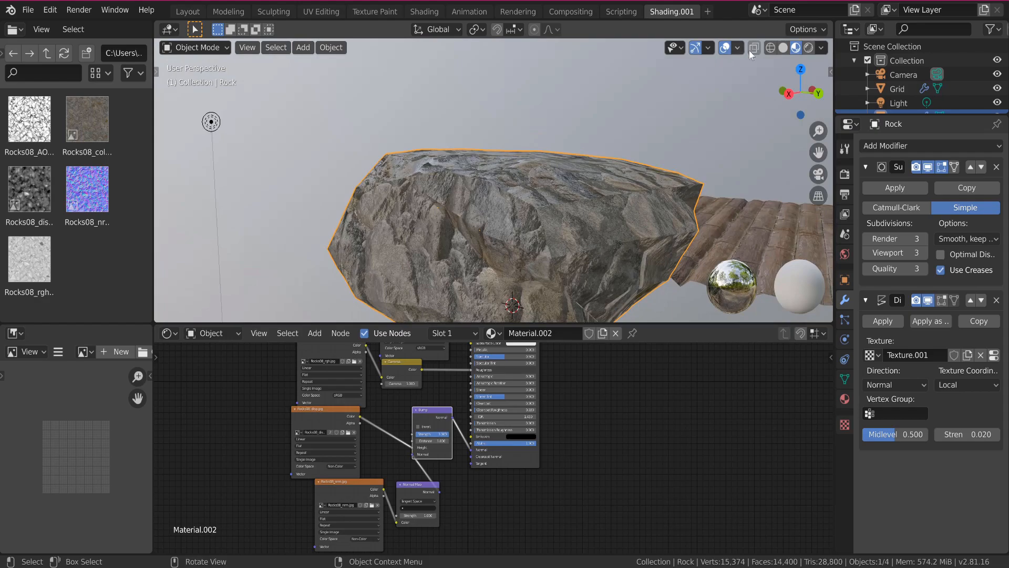
pyautogui.click(809, 48)
pyautogui.hotkey('shift', '`')
pyautogui.press('a')
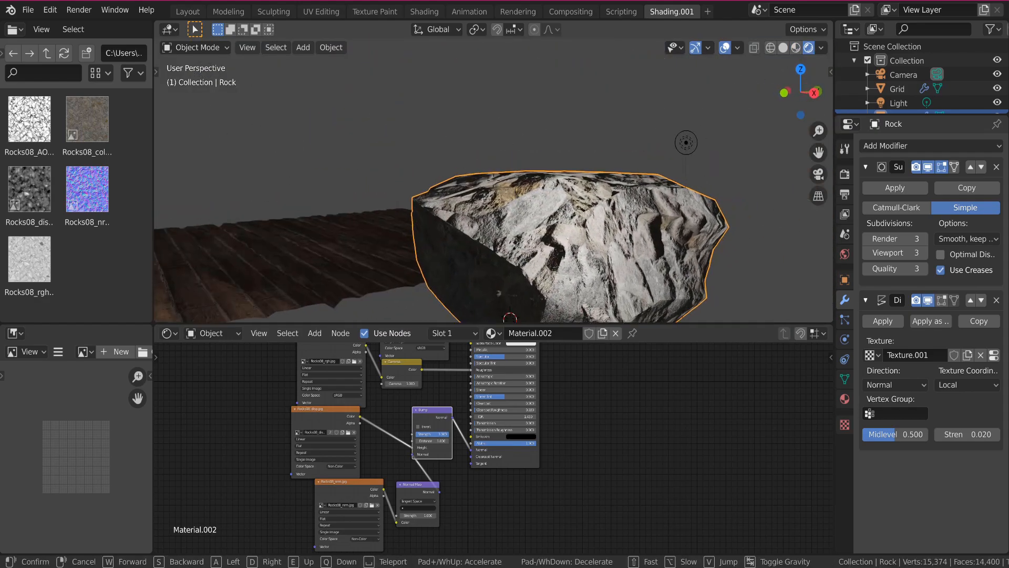
pyautogui.press('w')
pyautogui.press('s')
pyautogui.click(515, 154)
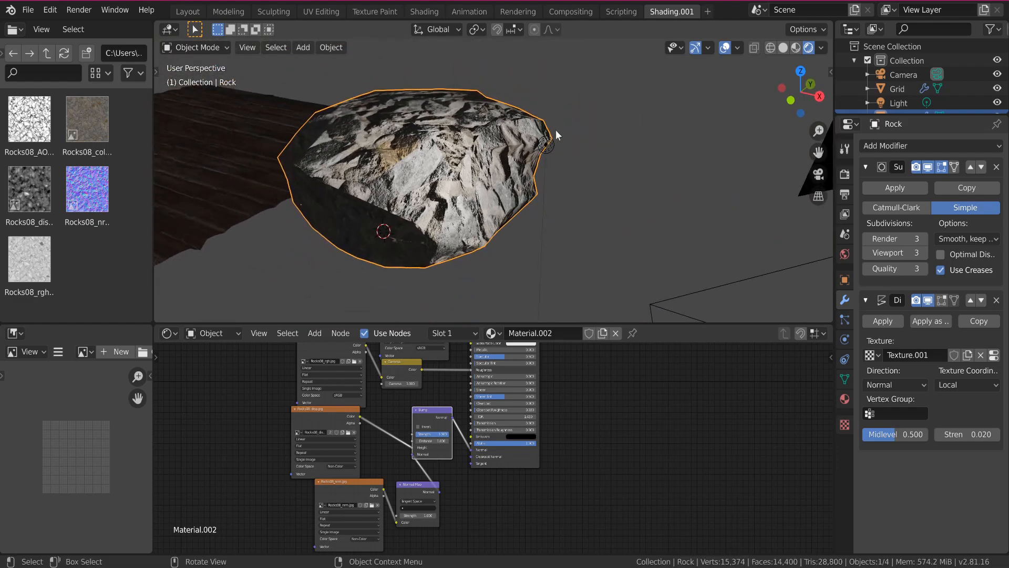
# Step: In the Layout workspace with rendered shading, move the light behind and above the rock, to about X -2.25, Y 1.15, Z 5.08 m
pyautogui.click(545, 146)
pyautogui.click(187, 12)
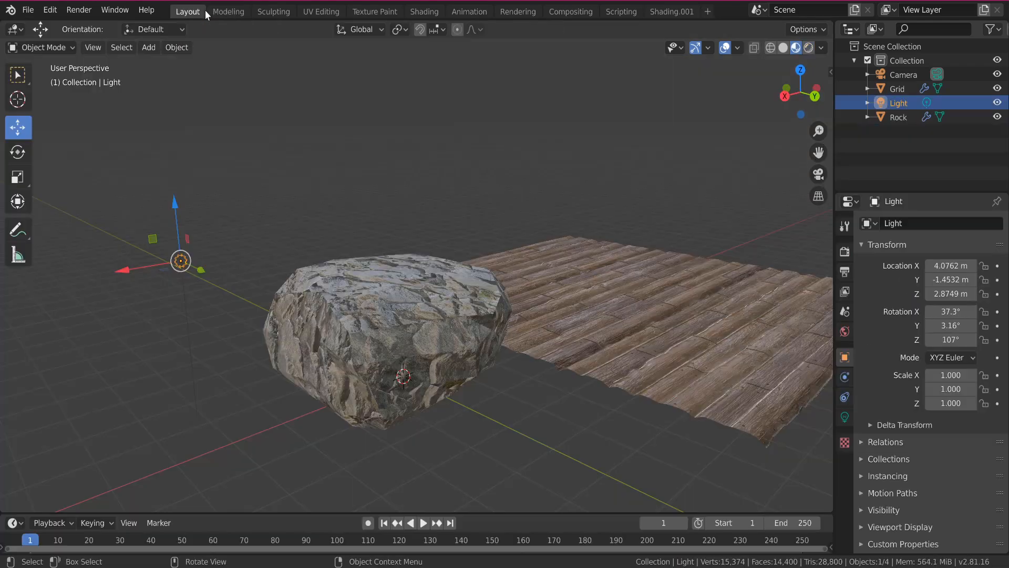
pyautogui.click(810, 50)
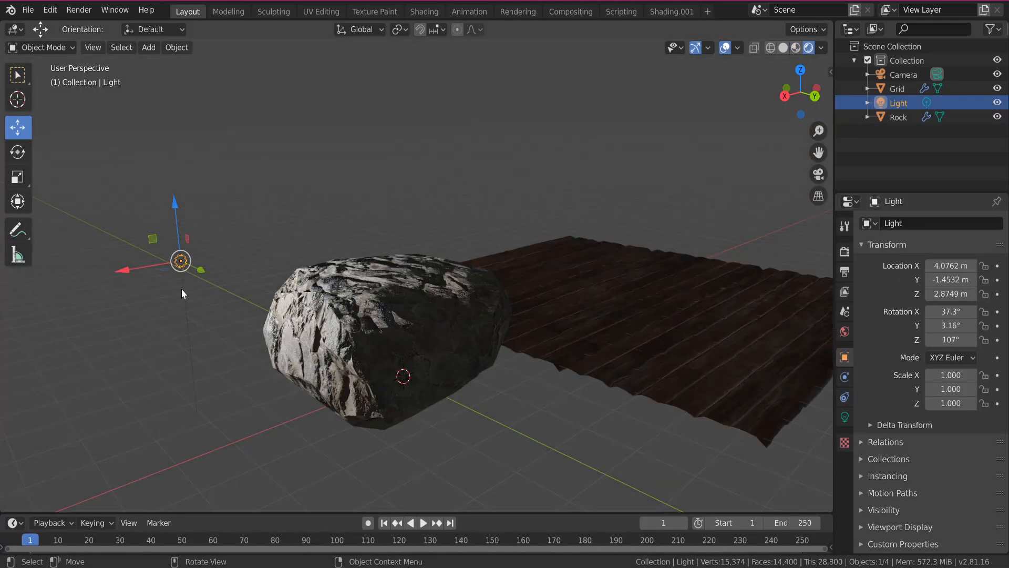
pyautogui.moveTo(200, 271); pyautogui.dragTo(520, 90)
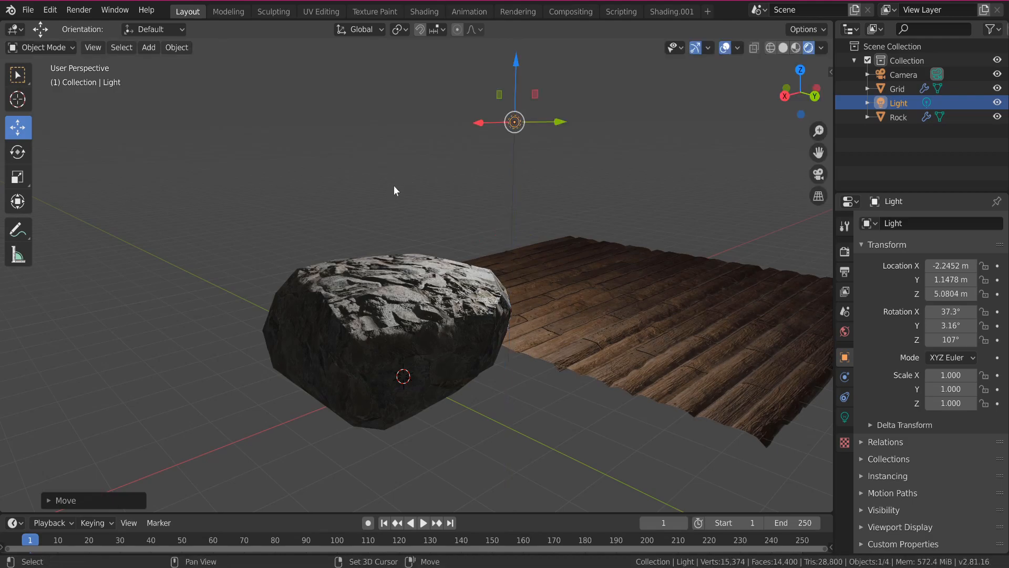
# Step: Lower the light to about Z 4.38 m and shift it along the X axis over the planks to about X -5.44 m
pyautogui.hotkey('shift', '`')
pyautogui.press('a')
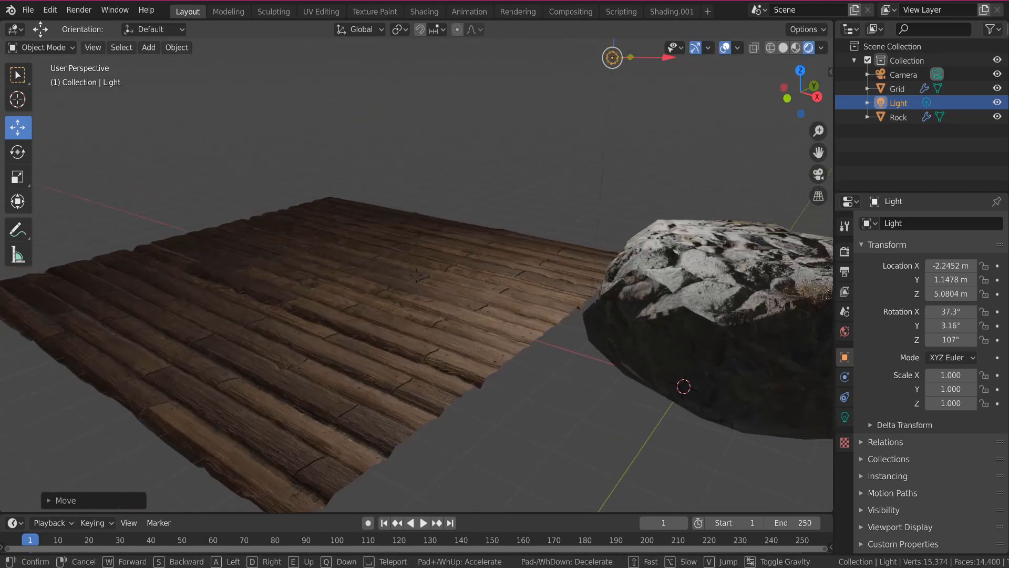
pyautogui.click(417, 277)
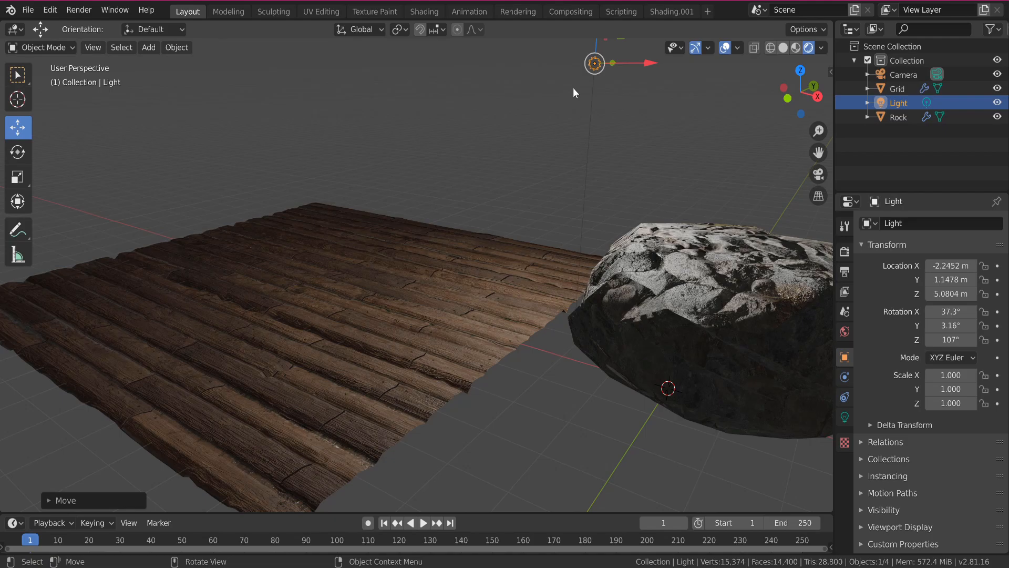
pyautogui.press('g')
pyautogui.press('x')
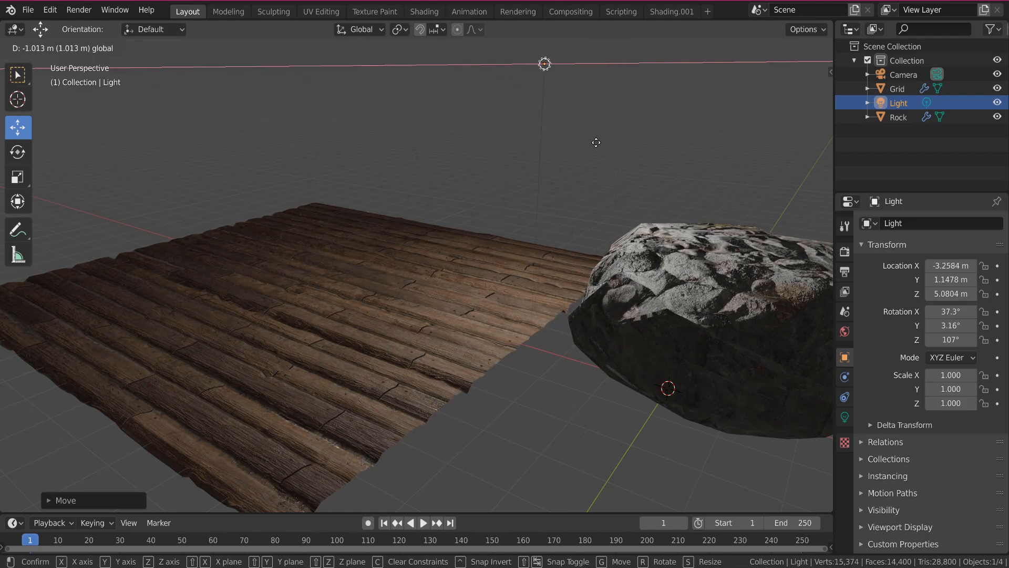
pyautogui.click(580, 137)
pyautogui.moveTo(532, 51)
pyautogui.mouseDown()
pyautogui.moveTo(515, 173)
pyautogui.moveTo(528, 67)
pyautogui.mouseUp()
pyautogui.press('g')
pyautogui.press('x')
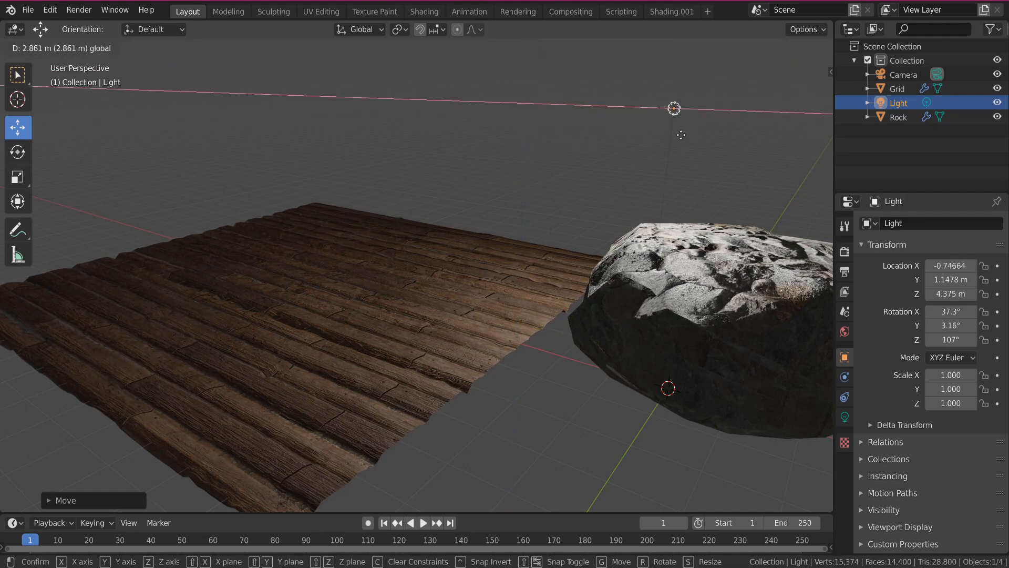
pyautogui.click(496, 153)
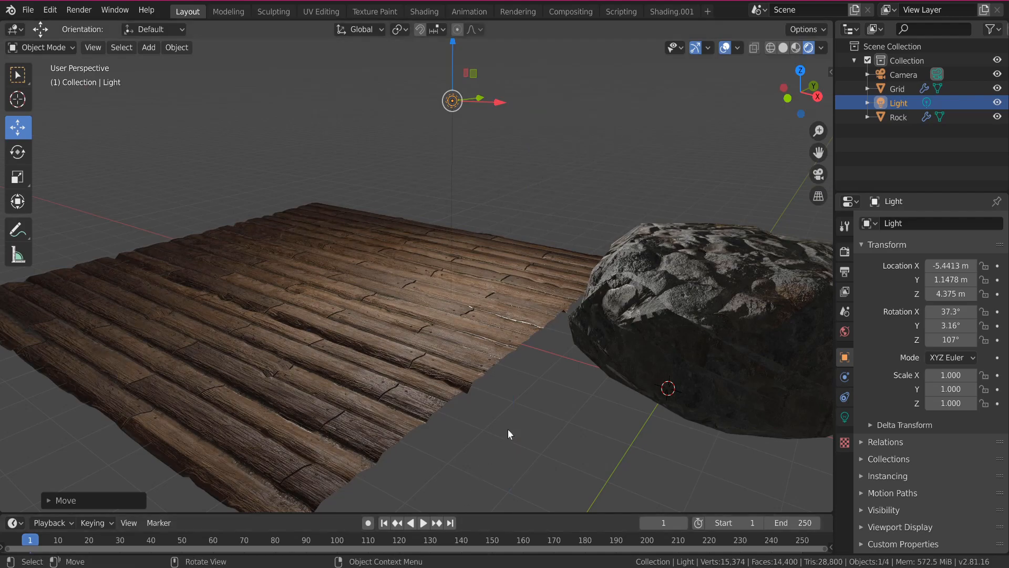